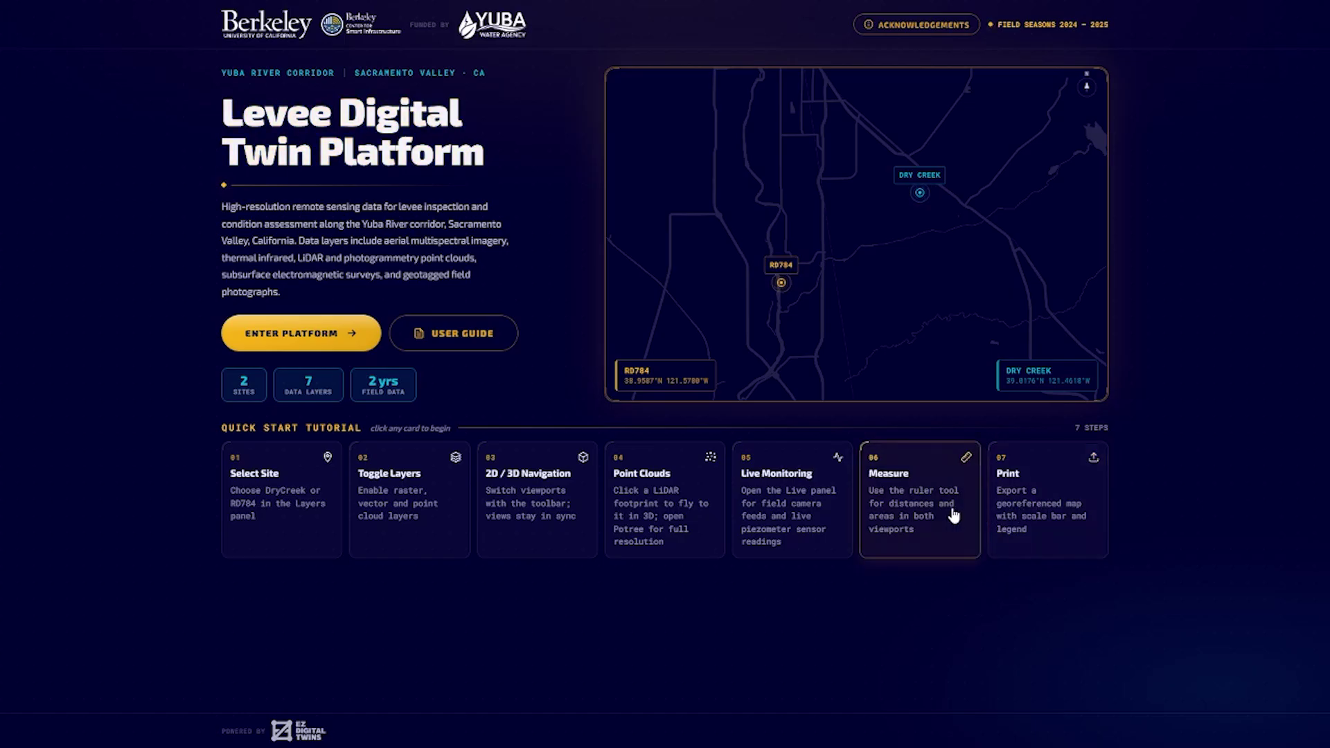
# Enter the Levee Digital Twin Platform, check the available sites, and open the RD 784 site from the map
pyautogui.click(300, 342)
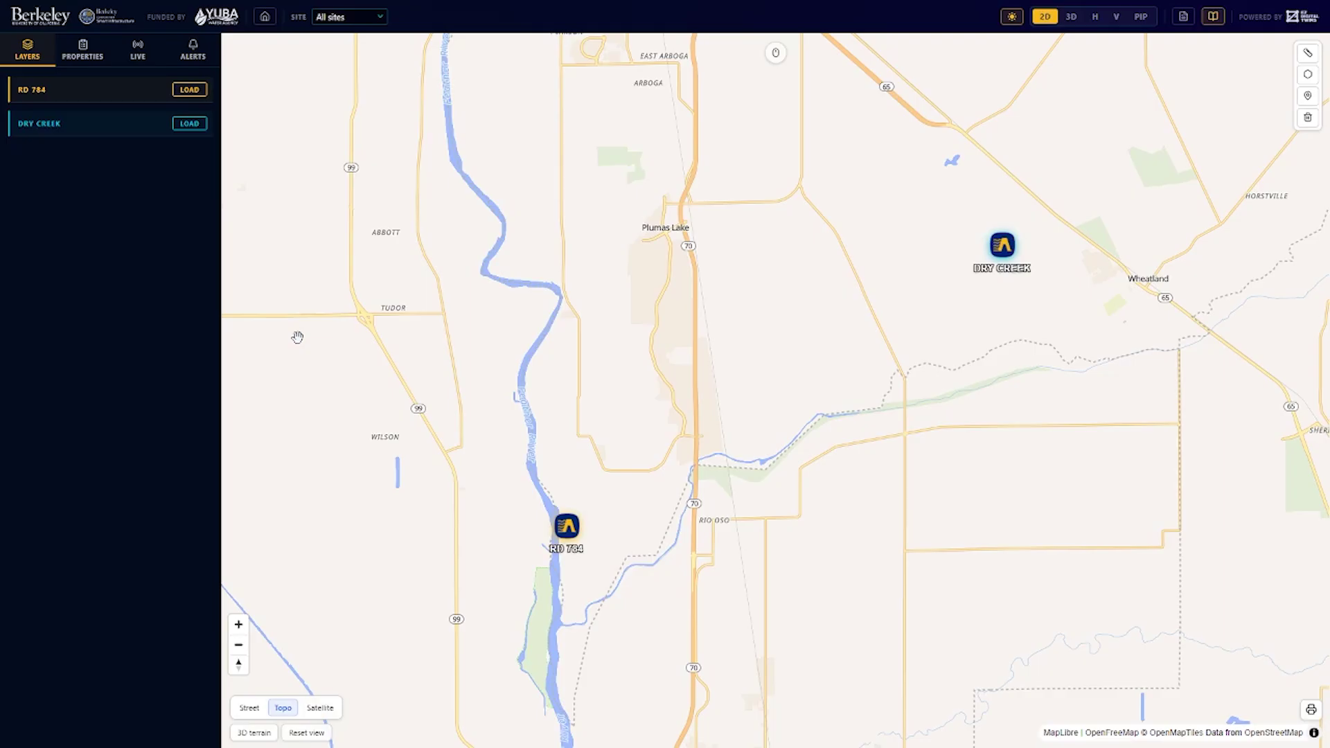
pyautogui.click(379, 19)
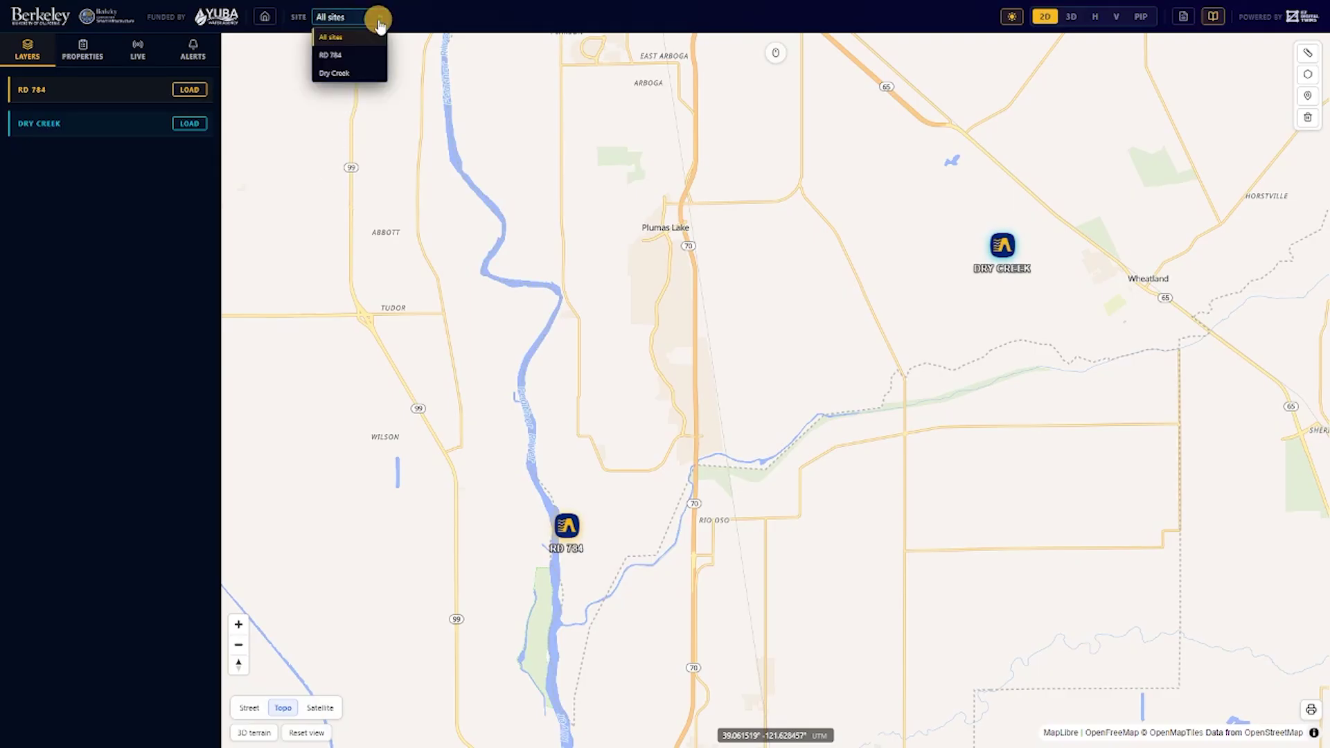
pyautogui.click(380, 21)
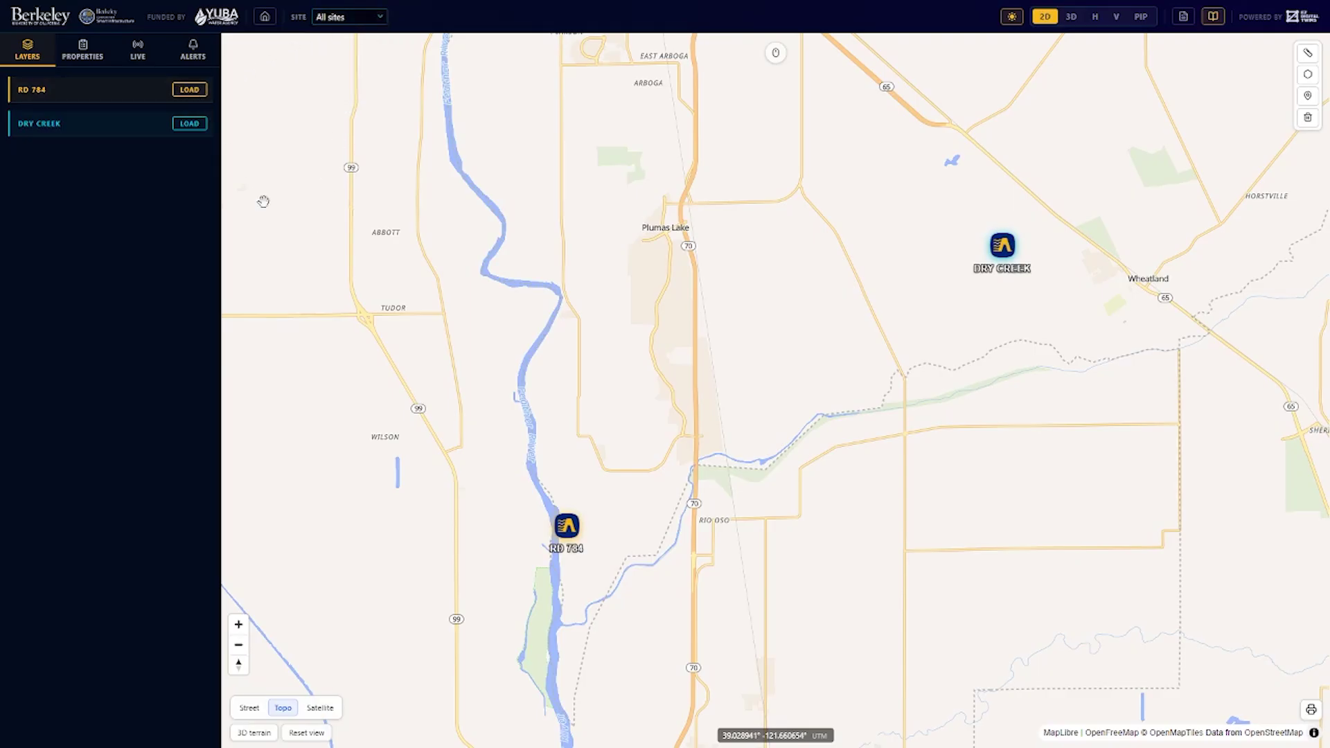
pyautogui.click(567, 532)
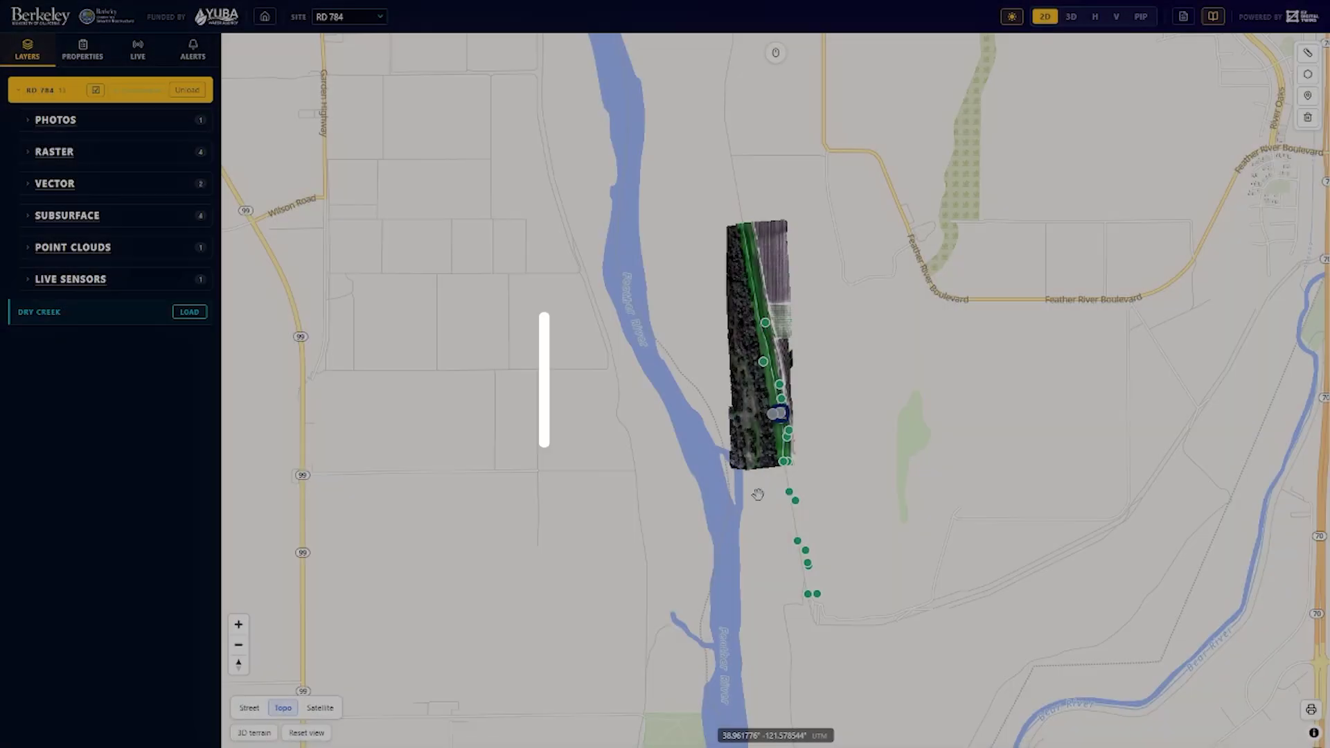
# Preview the Street and Satellite basemaps before restoring Topo, and switch the coordinate readout to UTM and back to geographic
pyautogui.moveTo(754, 486)
pyautogui.mouseDown()
pyautogui.moveTo(718, 490)
pyautogui.moveTo(802, 475)
pyautogui.moveTo(760, 494)
pyautogui.moveTo(772, 490)
pyautogui.mouseUp()
pyautogui.scroll(5, 772, 499)
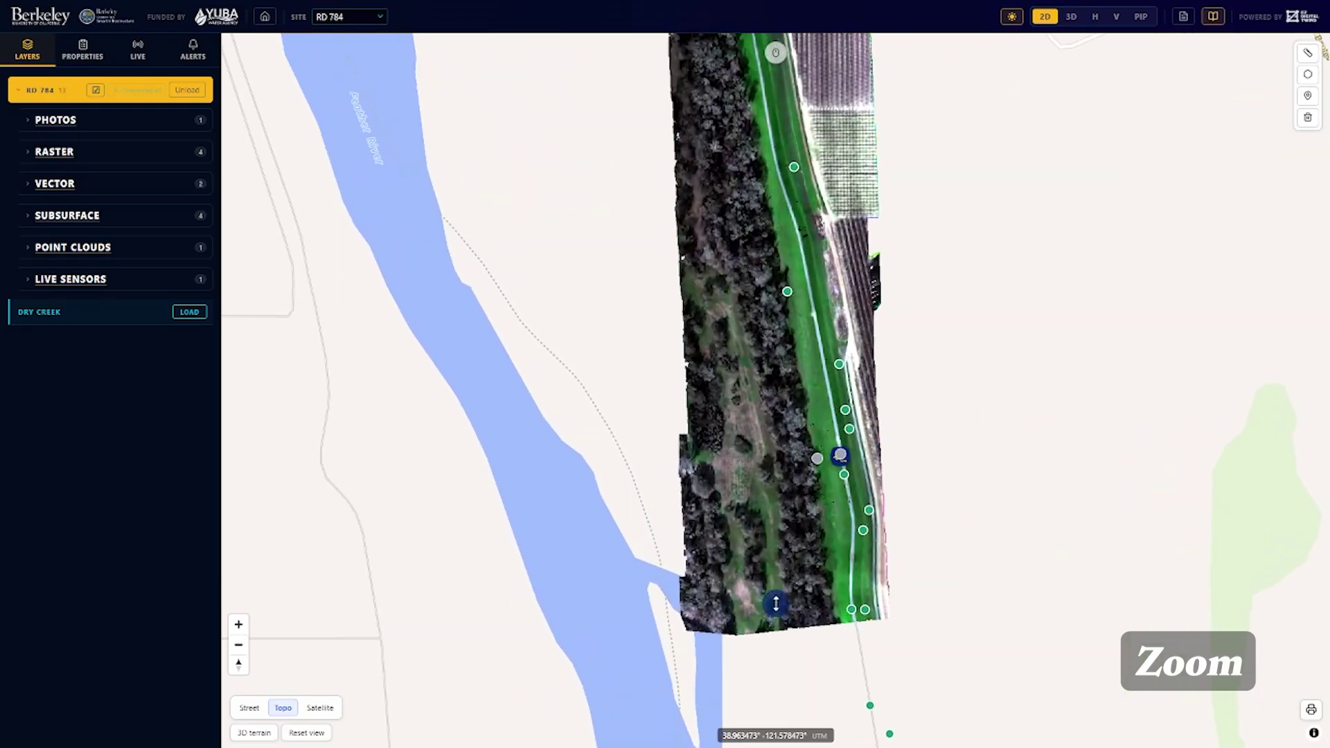
pyautogui.click(239, 625)
pyautogui.click(239, 644)
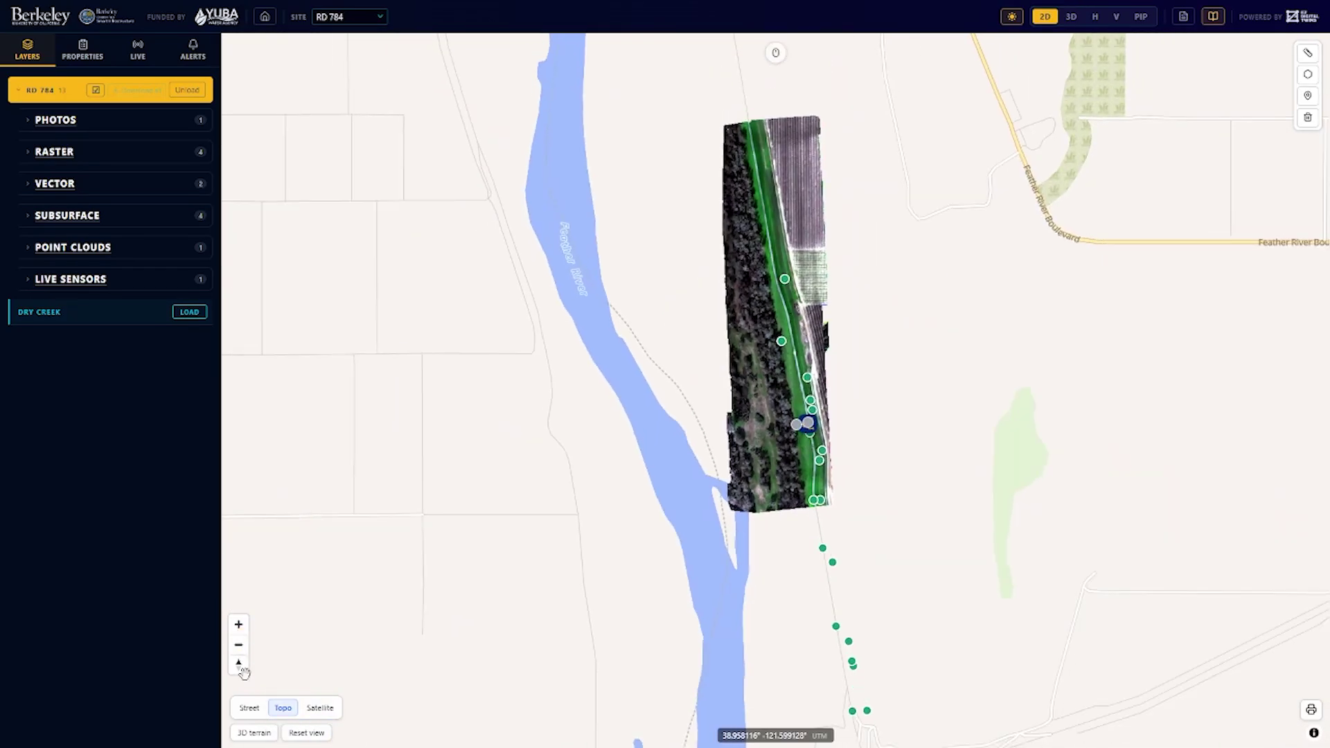
pyautogui.click(249, 709)
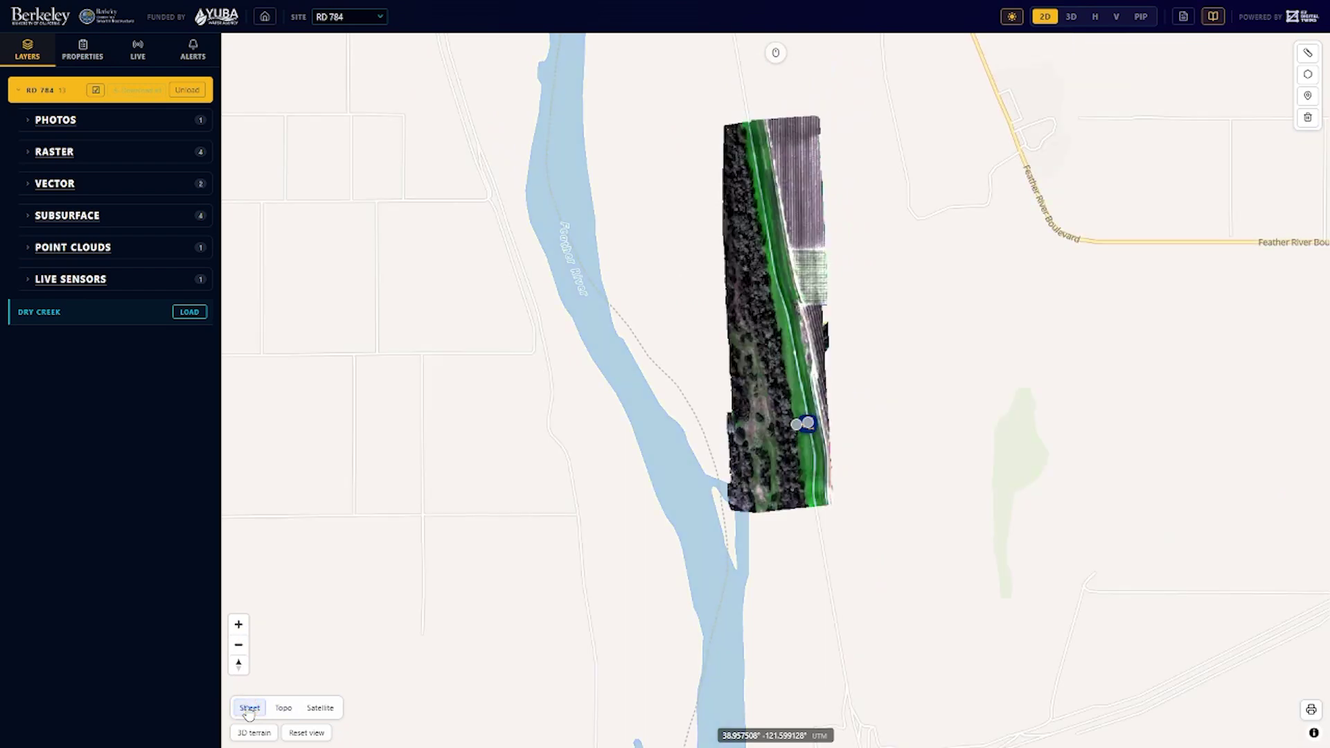
pyautogui.click(319, 708)
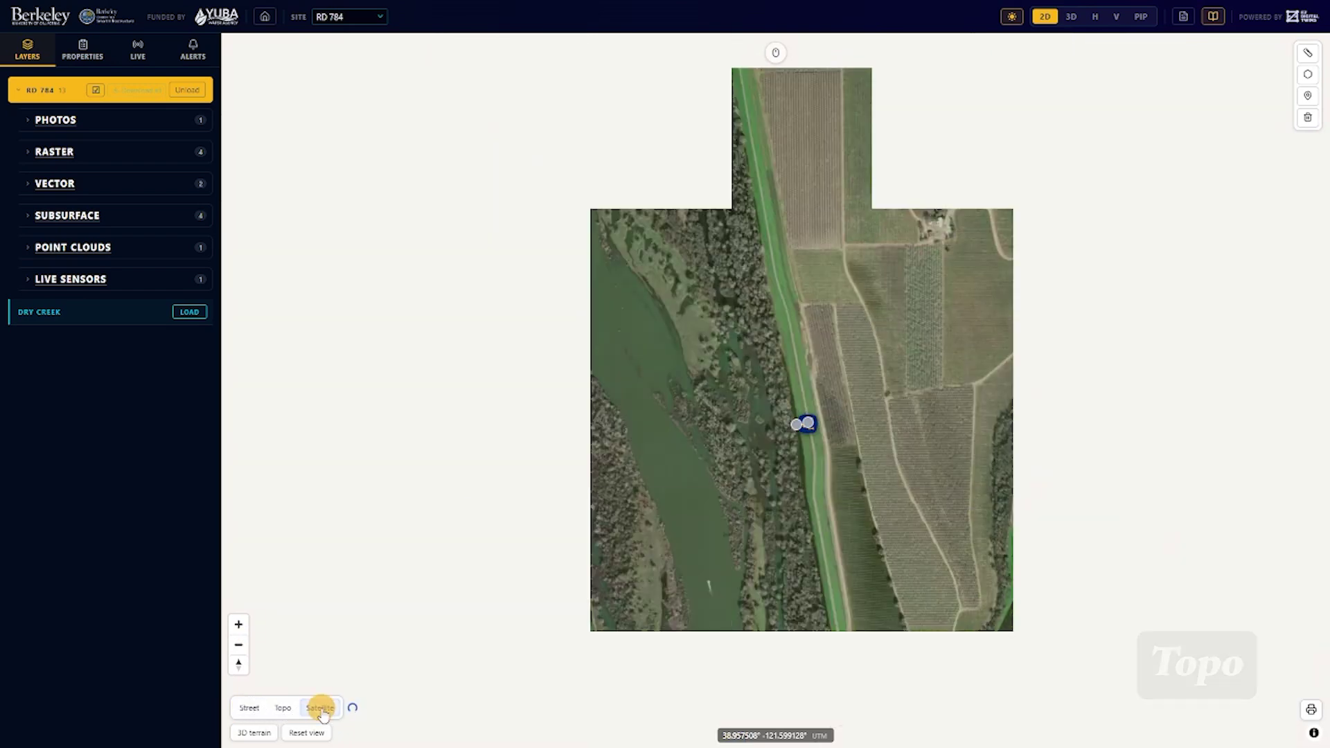
pyautogui.click(285, 709)
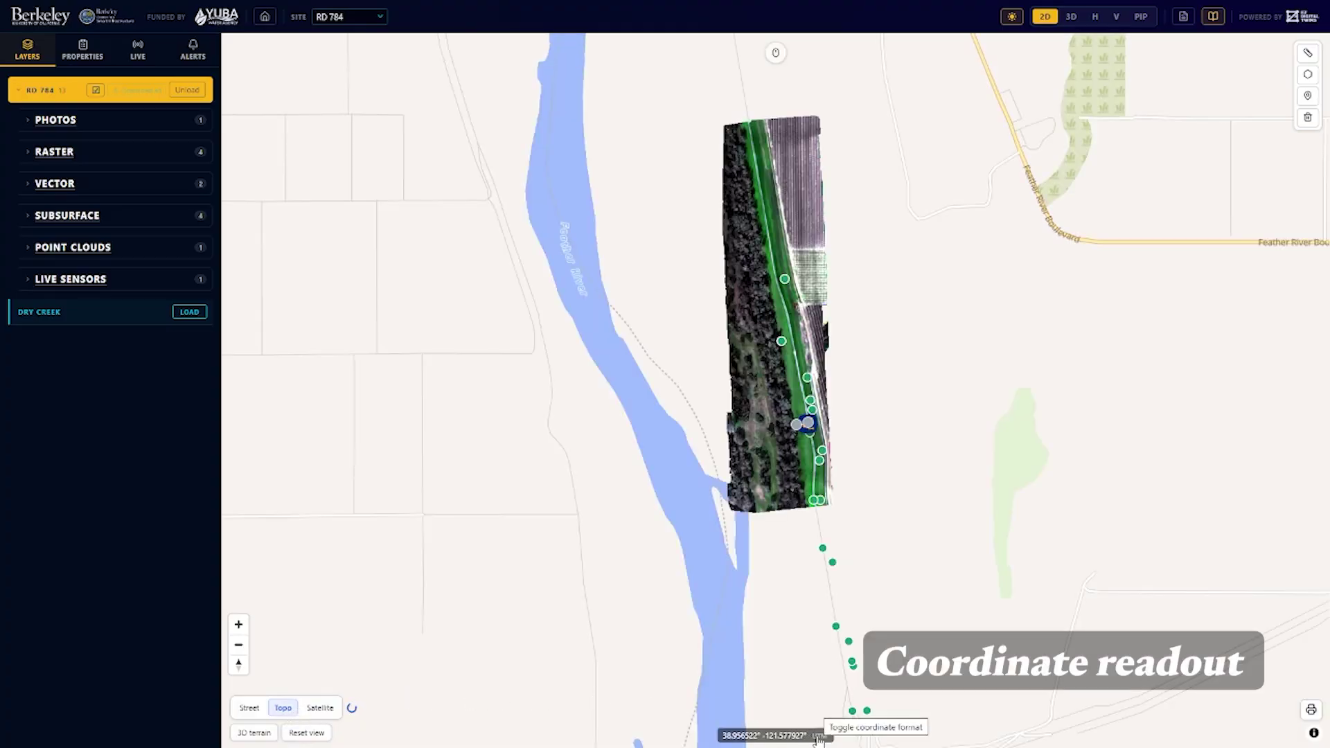
pyautogui.click(818, 737)
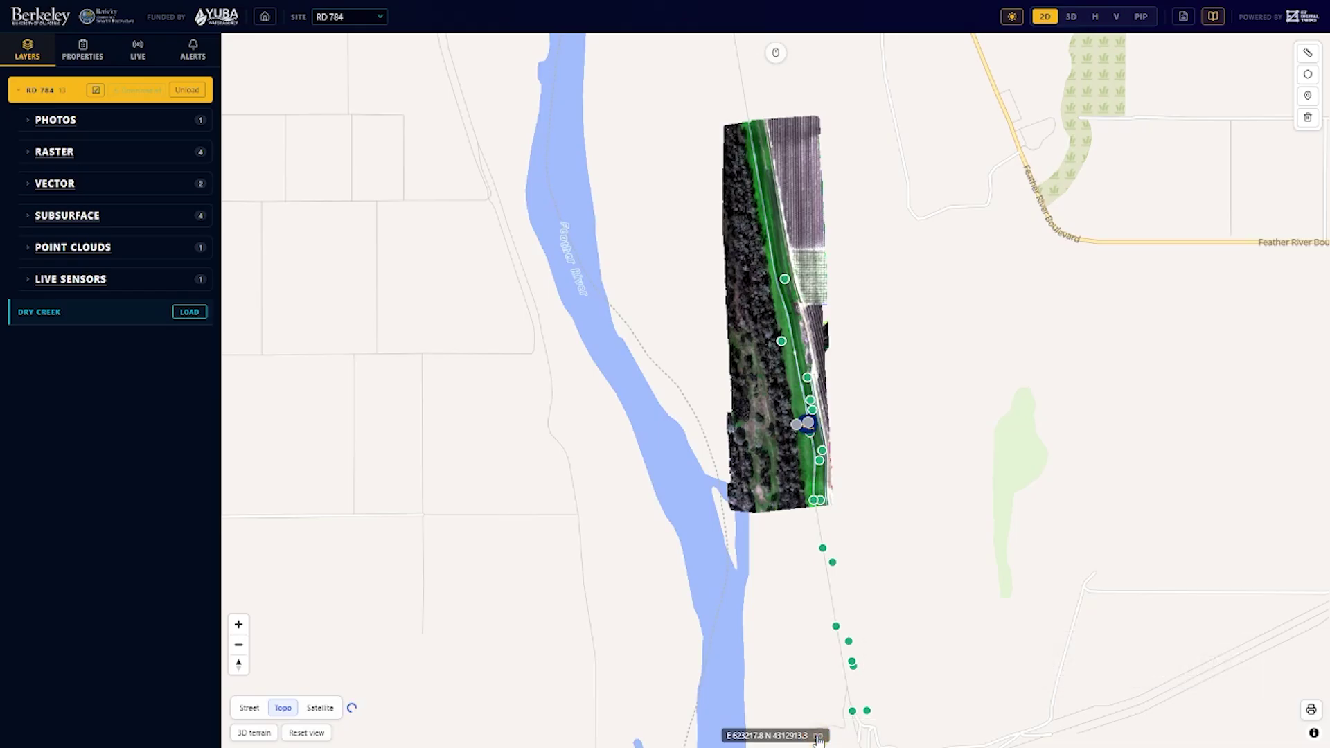
pyautogui.click(818, 737)
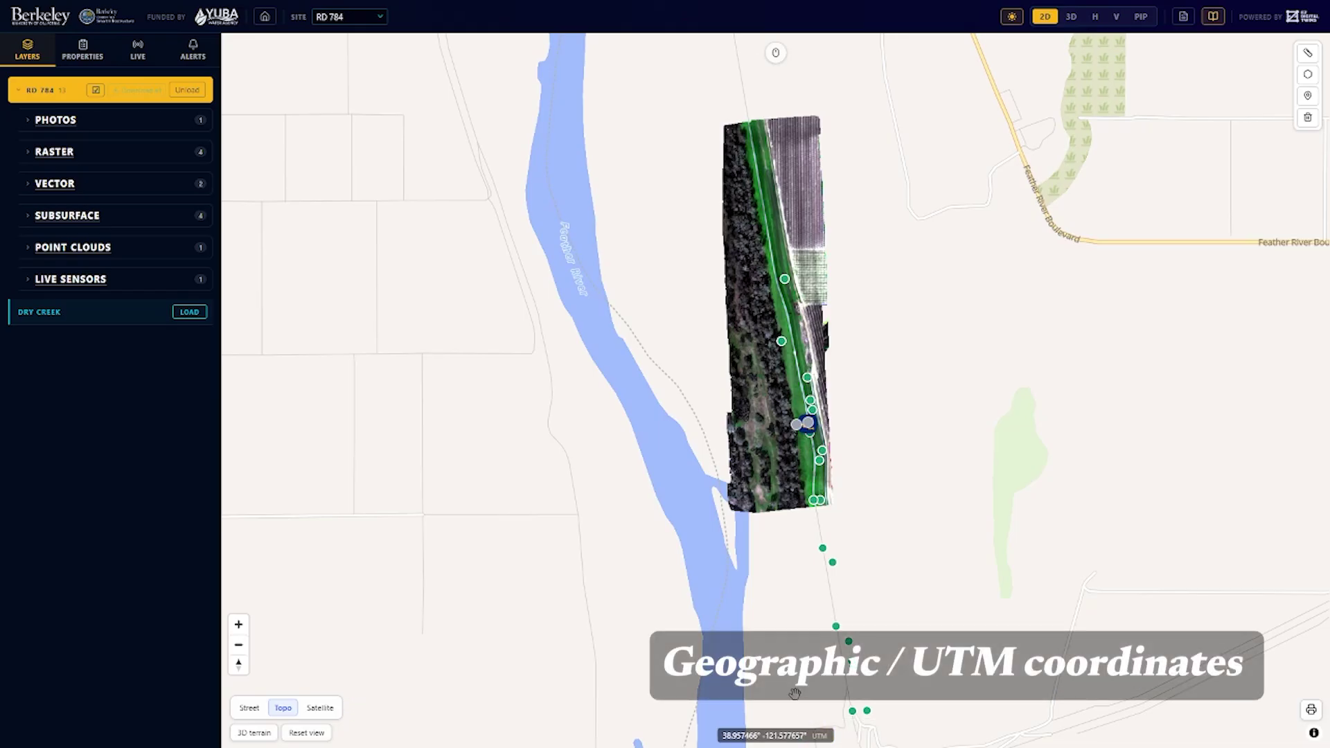
# Tilt and rotate the 2D map, turn 3D terrain on and off, and reset the map to a north-up view
pyautogui.moveTo(783, 664); pyautogui.dragTo(710, 584, button='right')
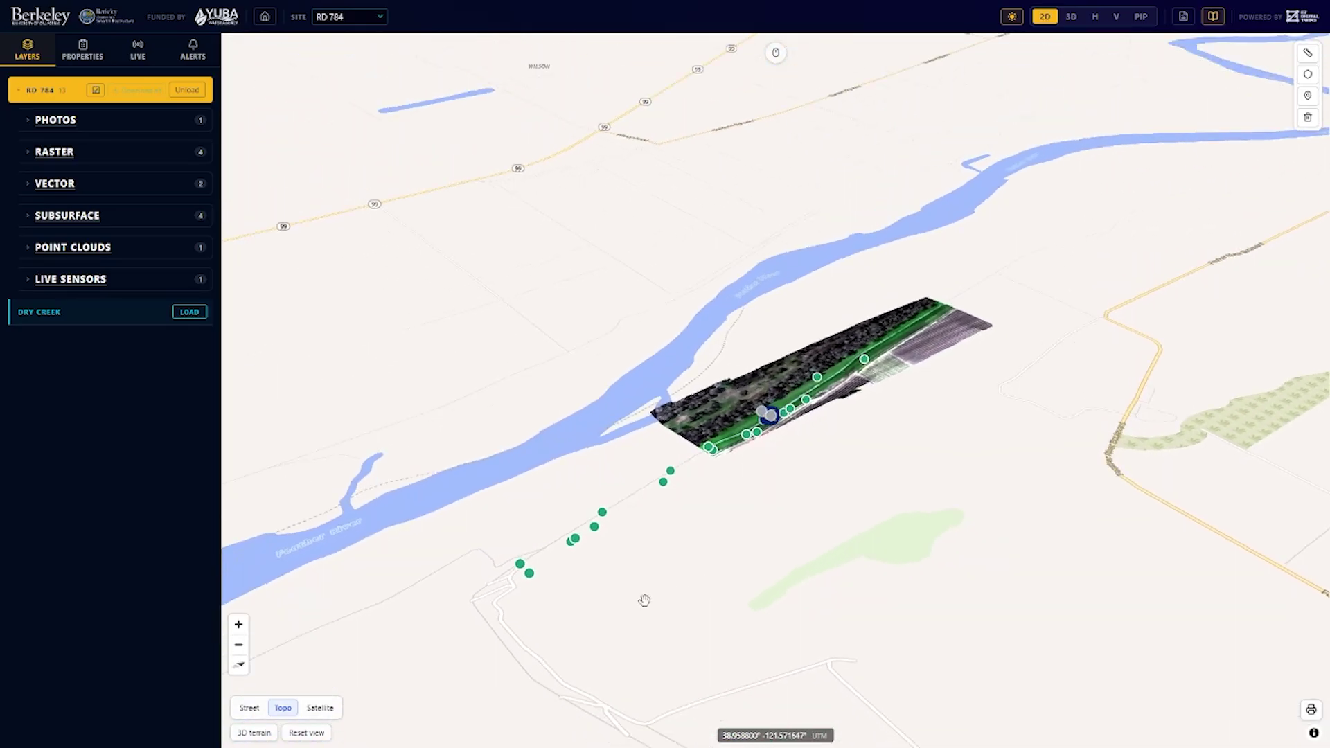
pyautogui.click(255, 733)
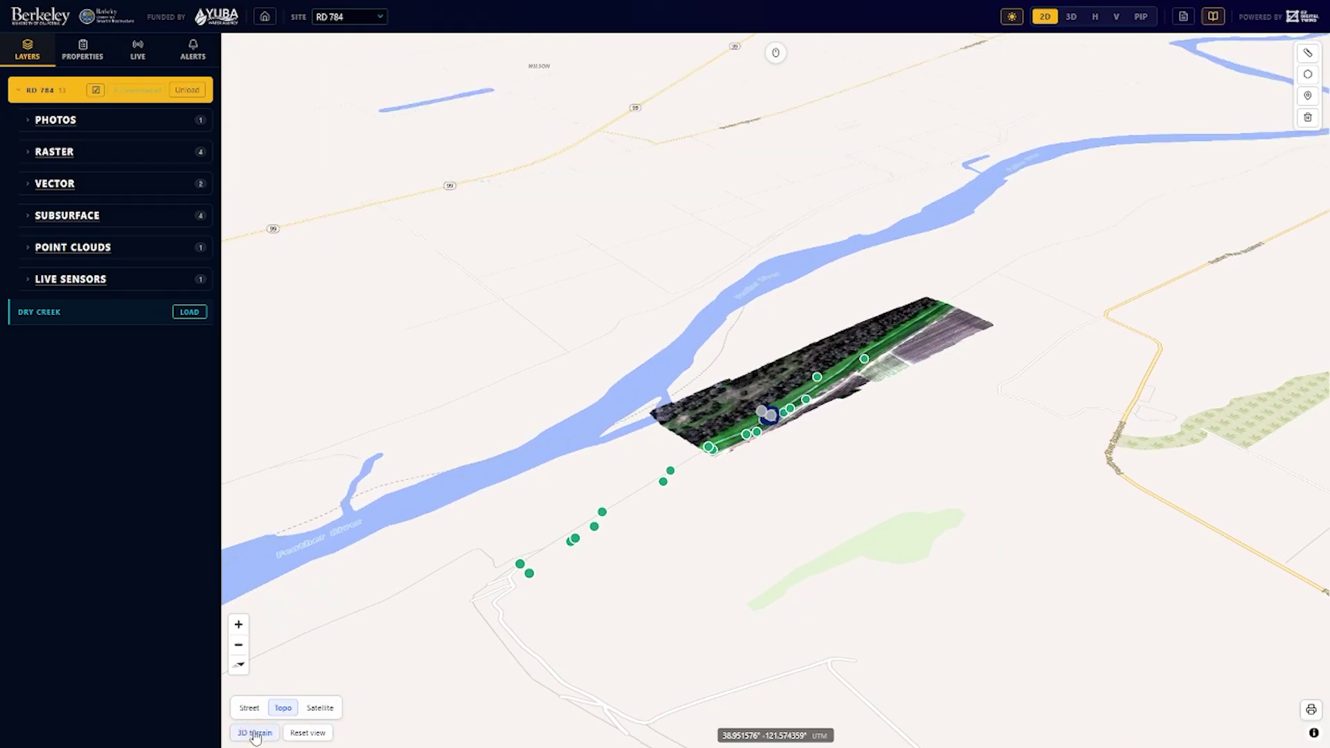
pyautogui.click(255, 736)
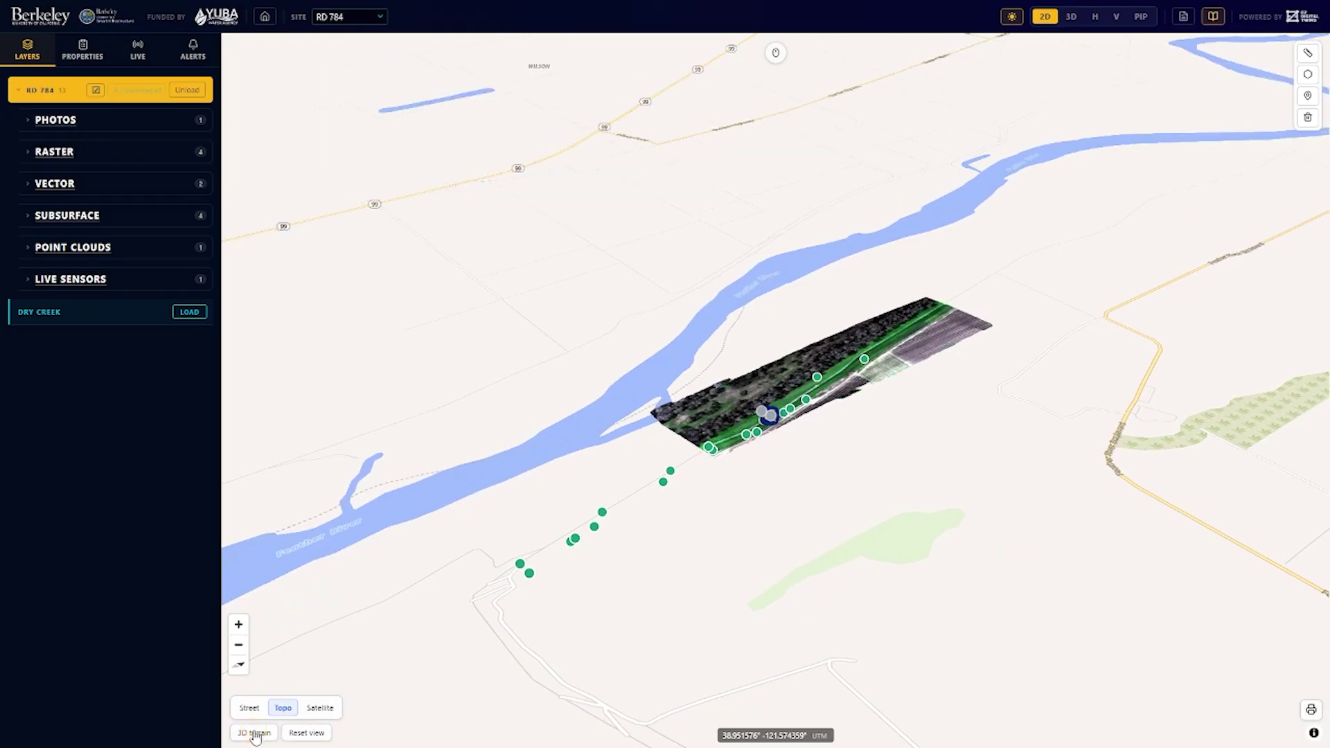
pyautogui.click(242, 667)
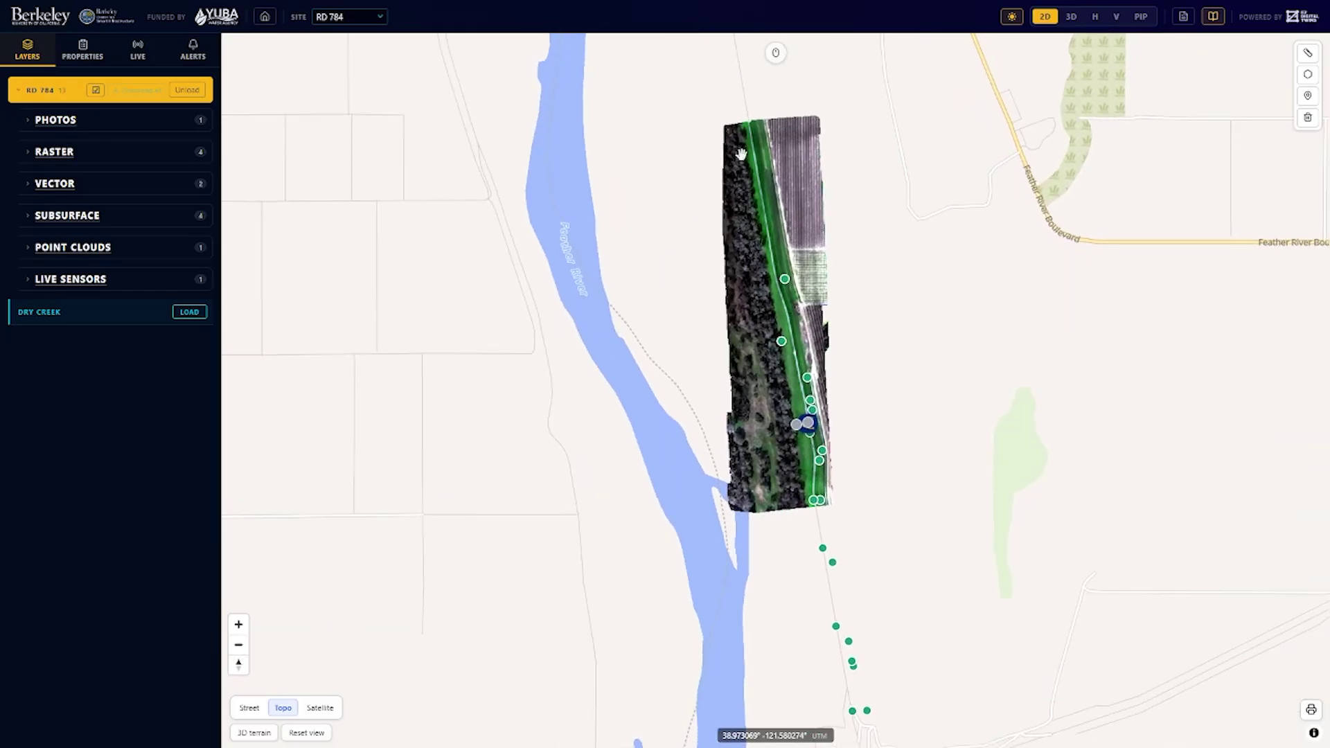
# Consult the mouse navigation help for the map and close it again
pyautogui.click(777, 57)
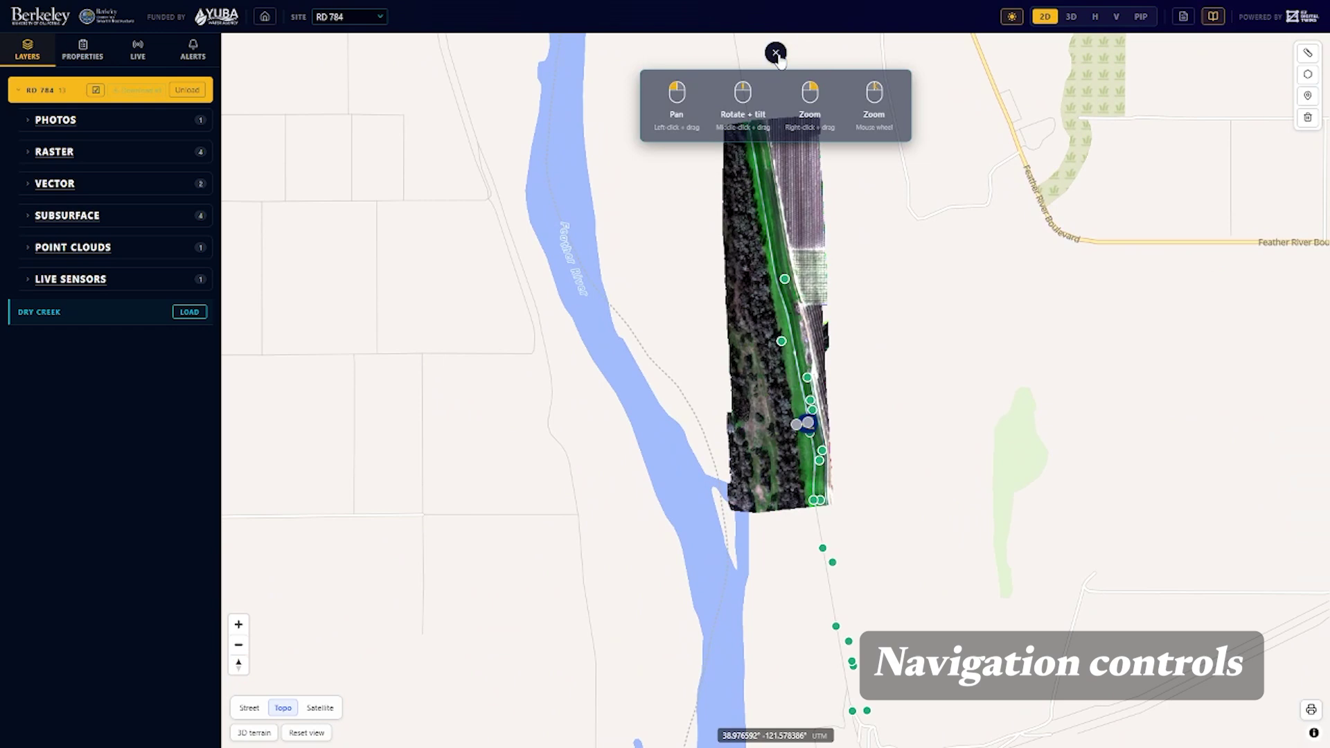
pyautogui.click(777, 56)
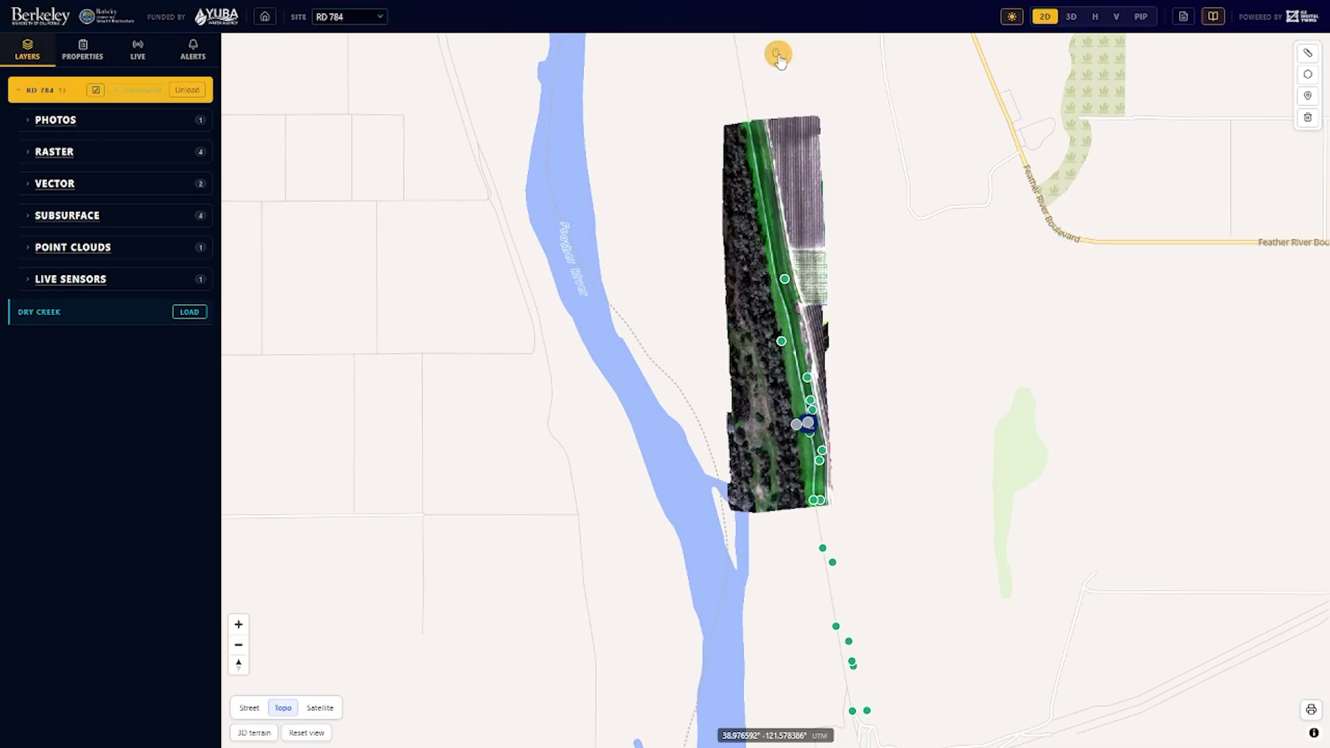
# Preview the H and V split viewports and the PIP layout for the RD 784 site
pyautogui.click(1061, 25)
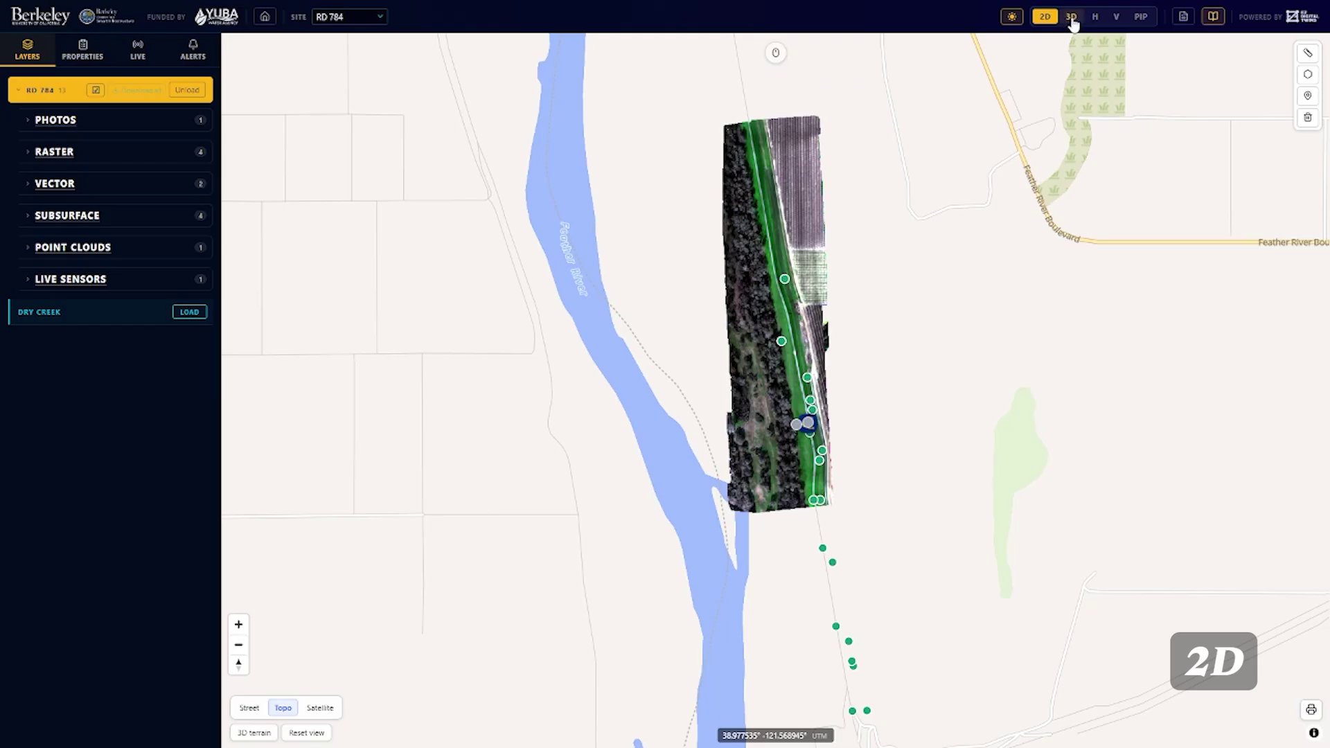
pyautogui.click(1074, 20)
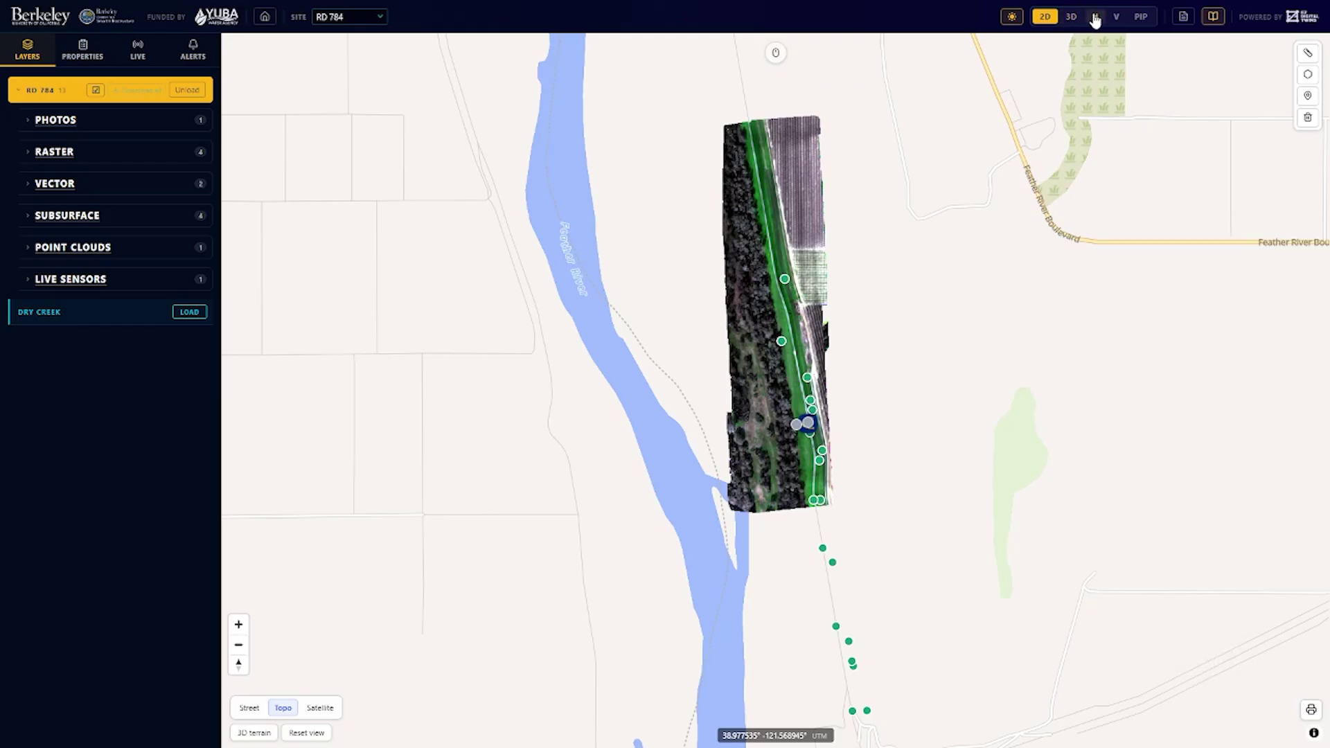
pyautogui.click(1096, 19)
pyautogui.click(1116, 20)
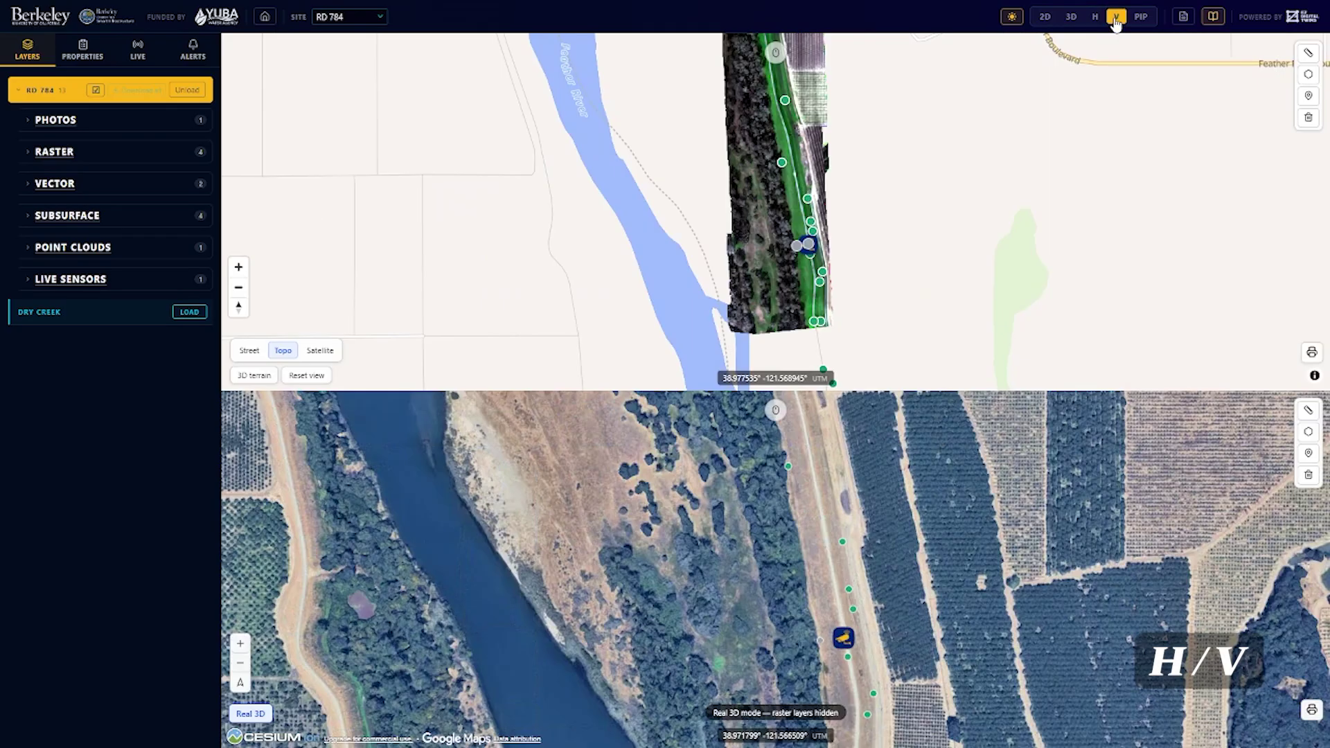
pyautogui.click(1142, 19)
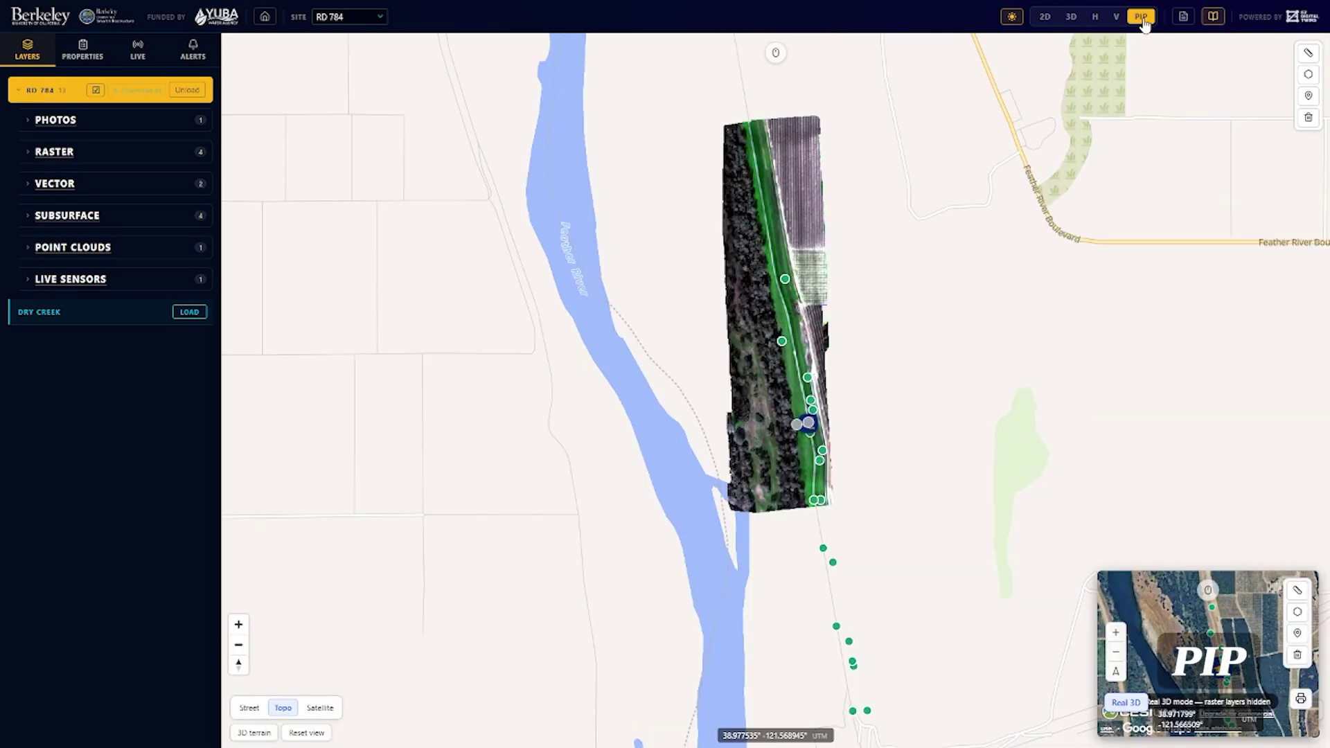
# Examine the RD 784 levee in the full 3D viewport from oblique and top-down angles, resetting north in between
pyautogui.click(1072, 19)
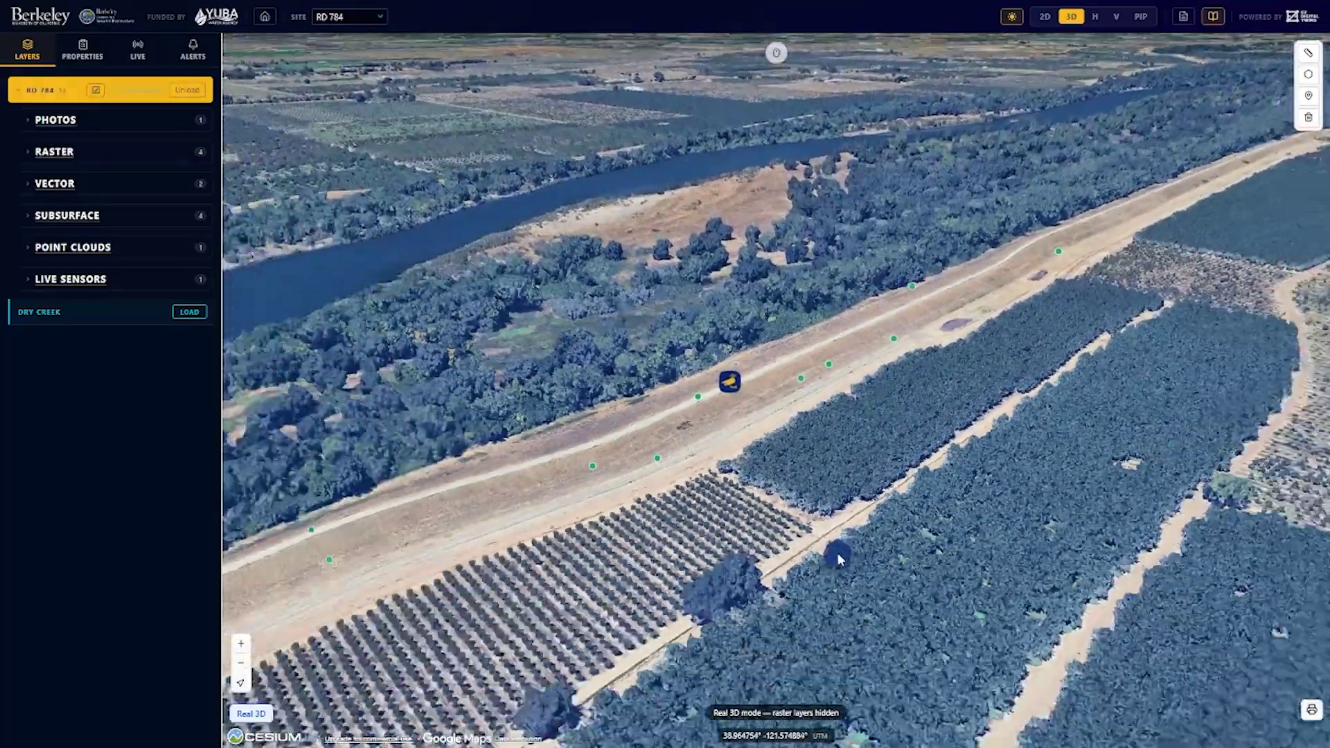
pyautogui.scroll(-5, 839, 559)
pyautogui.moveTo(840, 551); pyautogui.dragTo(892, 459, button='middle')
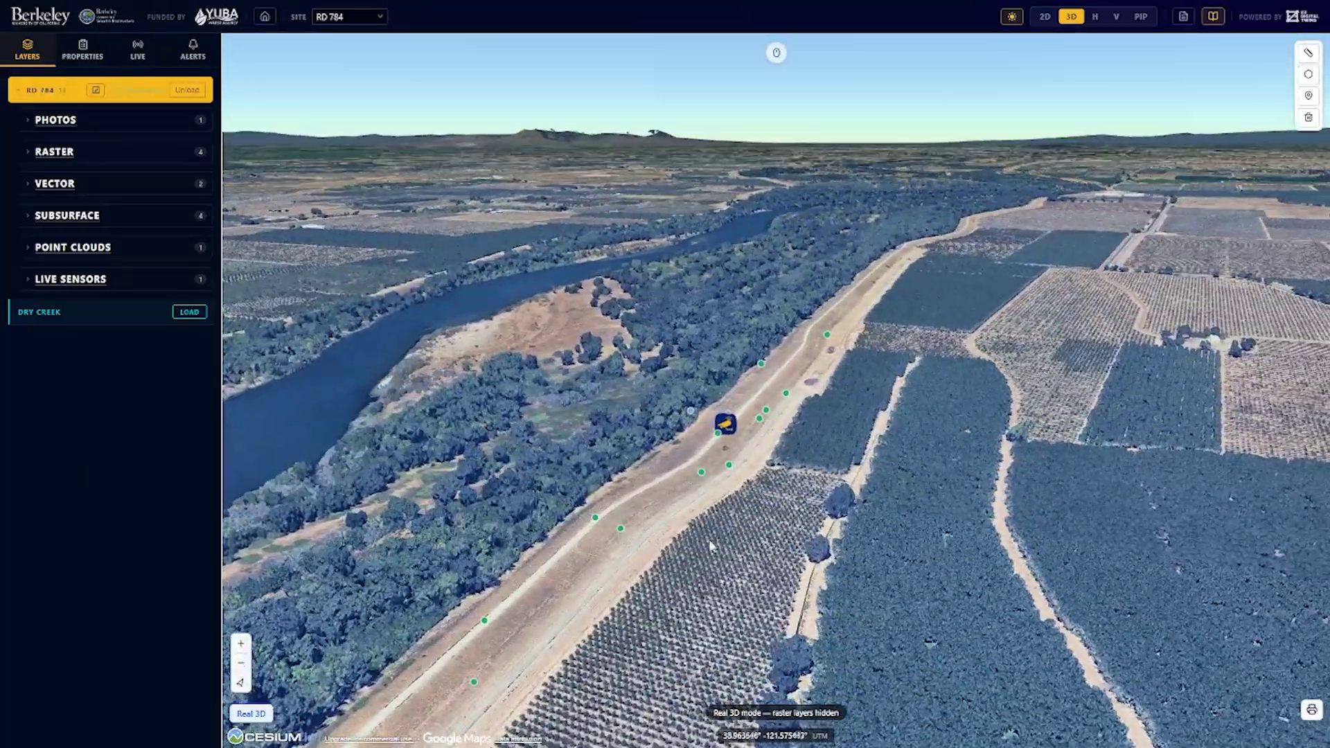
pyautogui.click(243, 681)
pyautogui.moveTo(705, 424); pyautogui.dragTo(711, 402, button='middle')
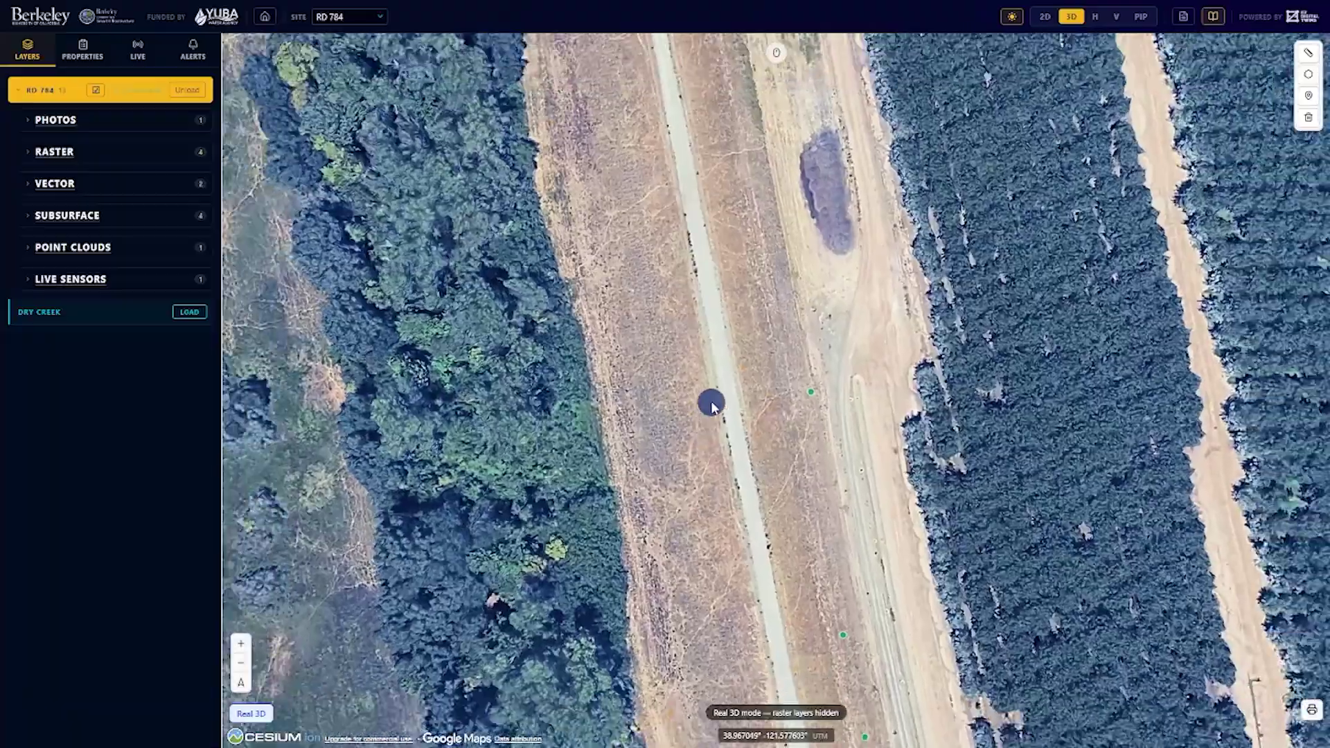
pyautogui.moveTo(714, 406); pyautogui.dragTo(716, 178, button='right')
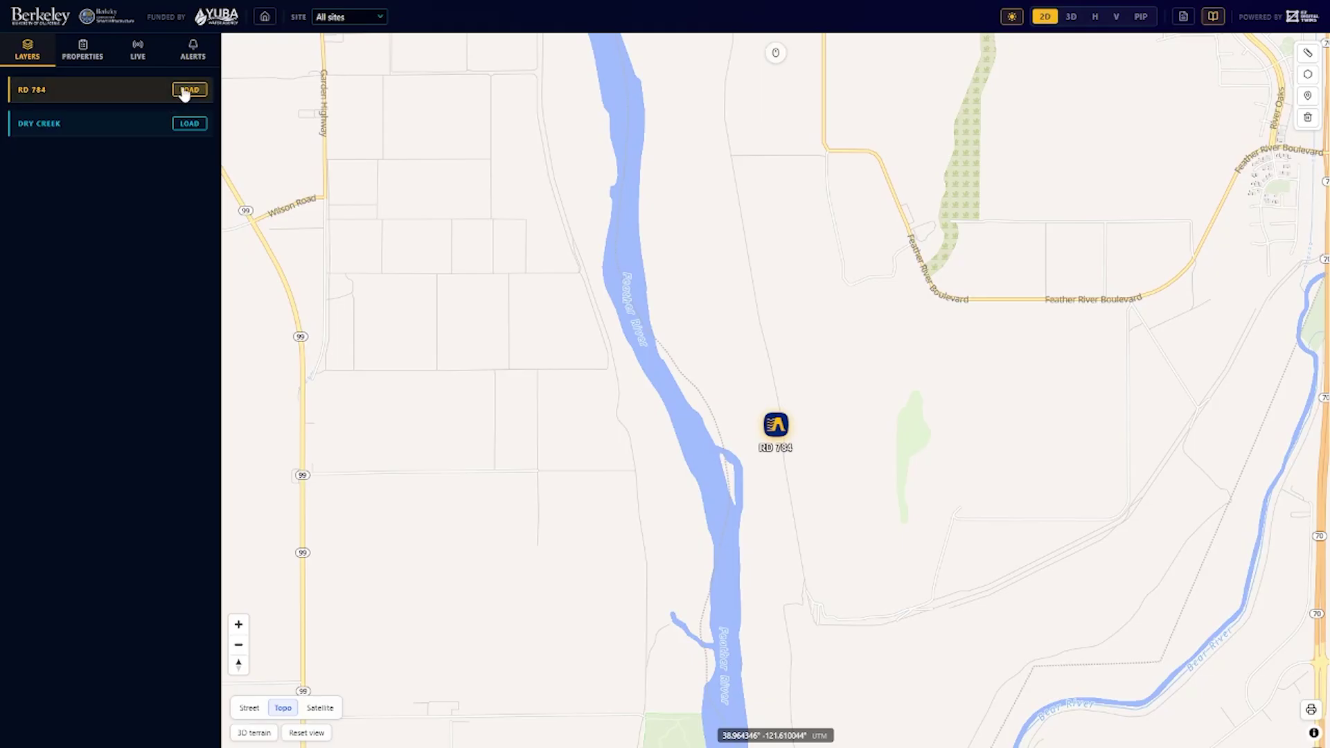
# Load the RD 784 site layers and expand the Photos, Raster, Vector, Subsurface, Point Clouds and Live Sensors groups
pyautogui.click(185, 90)
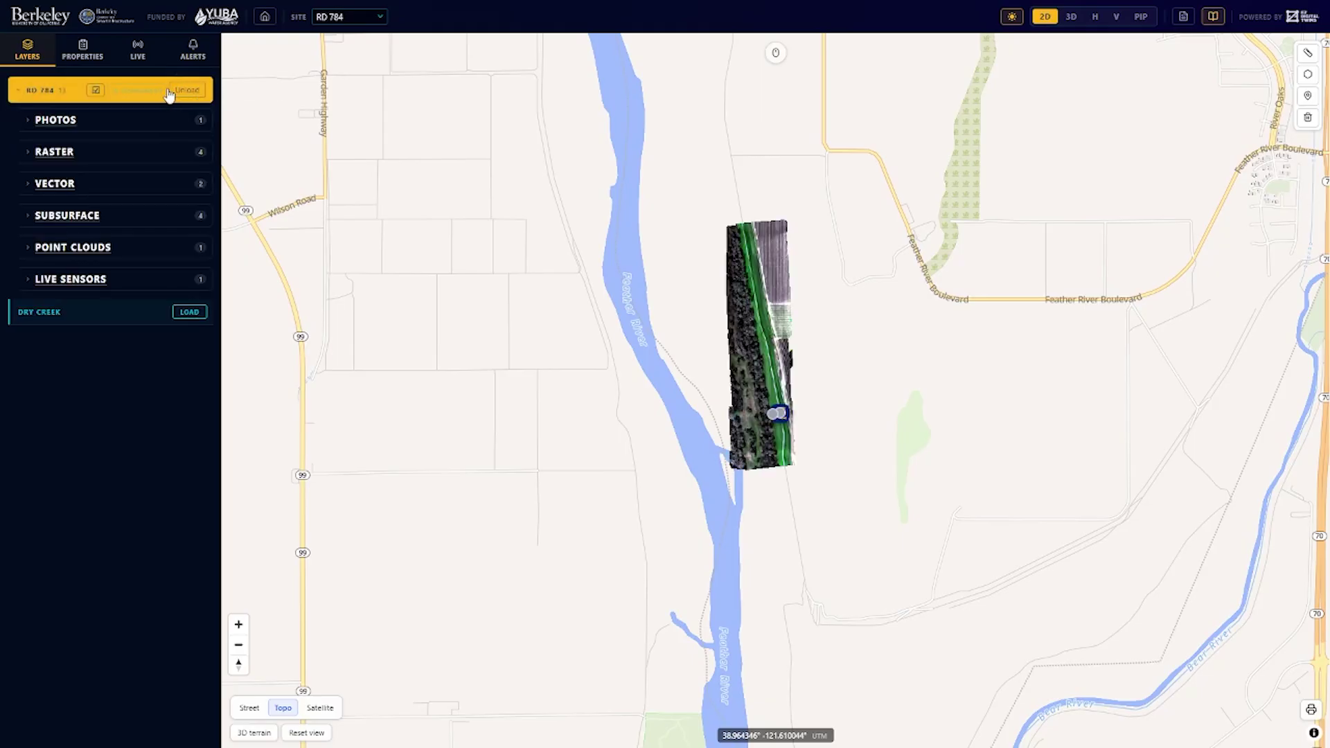
pyautogui.click(30, 120)
pyautogui.click(28, 190)
pyautogui.click(43, 389)
pyautogui.click(44, 517)
pyautogui.scroll(-1, 60, 622)
pyautogui.click(65, 655)
pyautogui.scroll(-1, 65, 657)
pyautogui.click(67, 686)
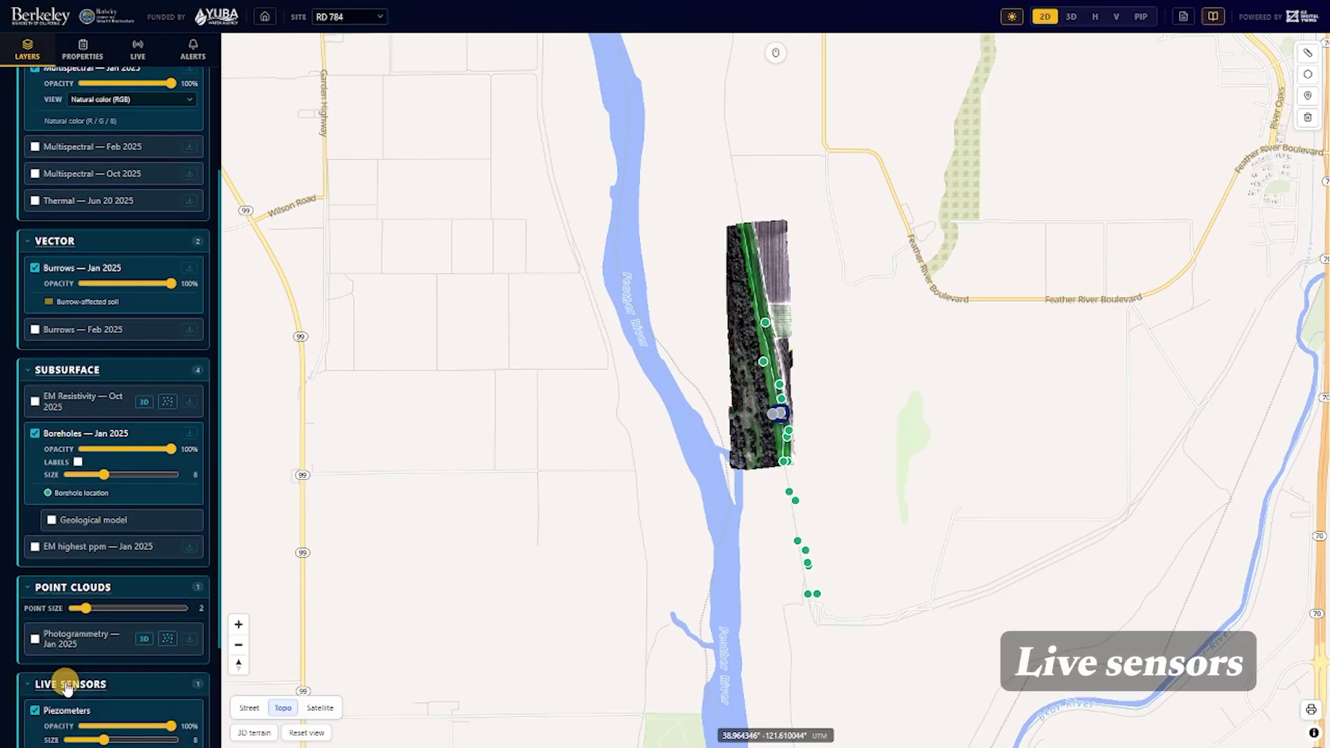
# Zoom to the Multispectral — Jan 2025 layer and cycle its view through Colormap (NIR band) and Vegetation Index back to Natural color (RGB)
pyautogui.scroll(3, 49, 632)
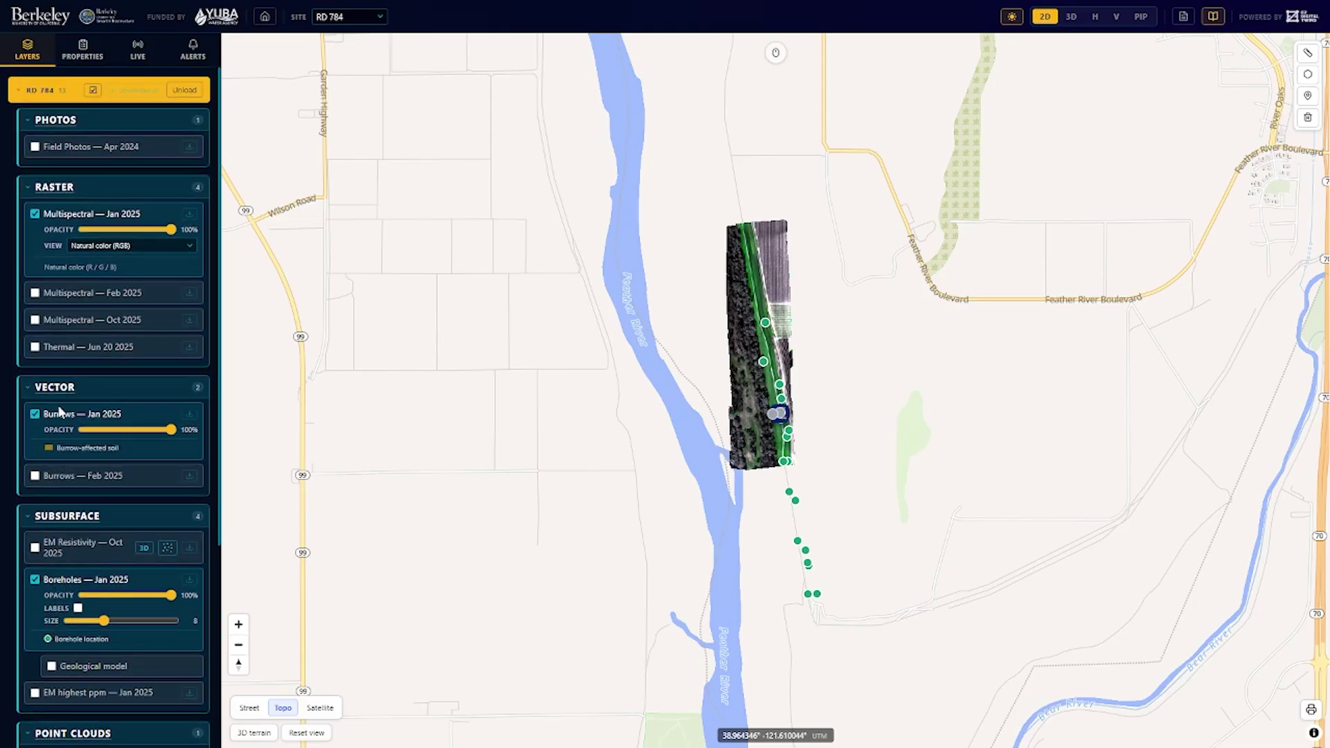
pyautogui.click(61, 216)
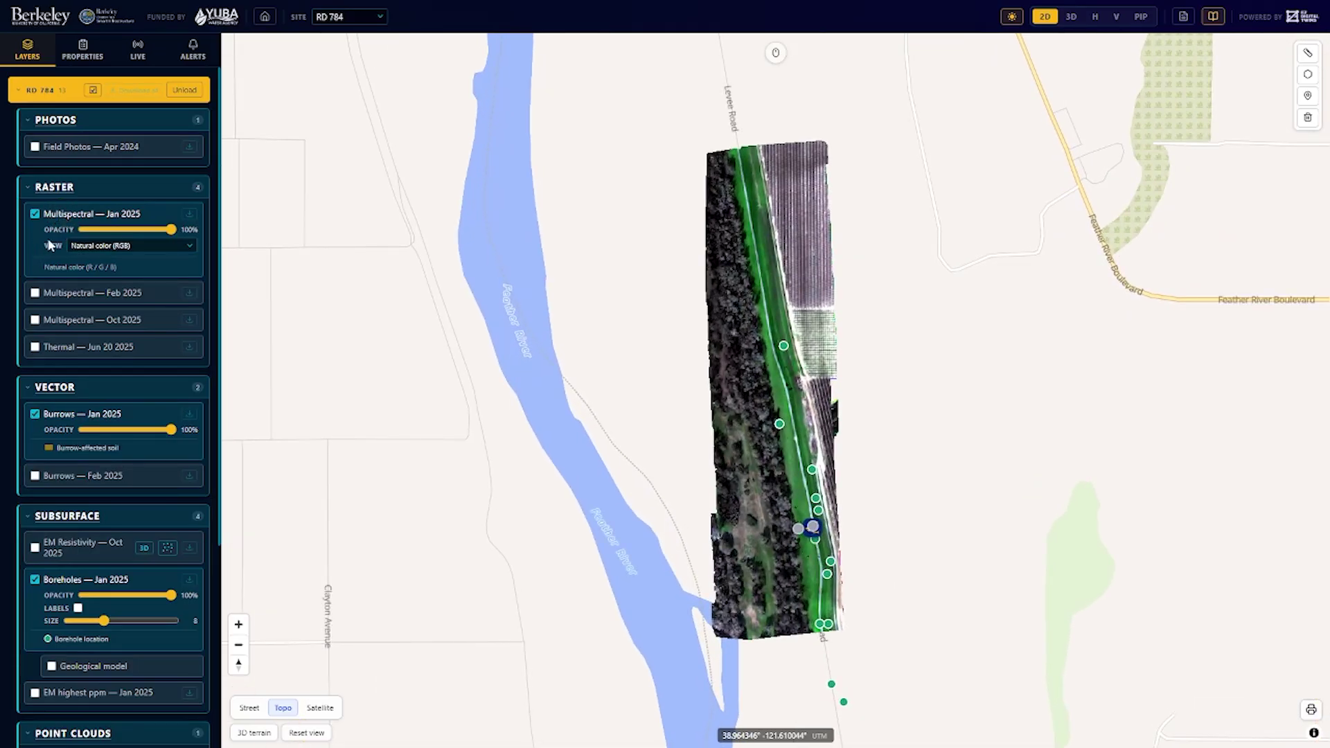
pyautogui.click(87, 246)
pyautogui.click(99, 284)
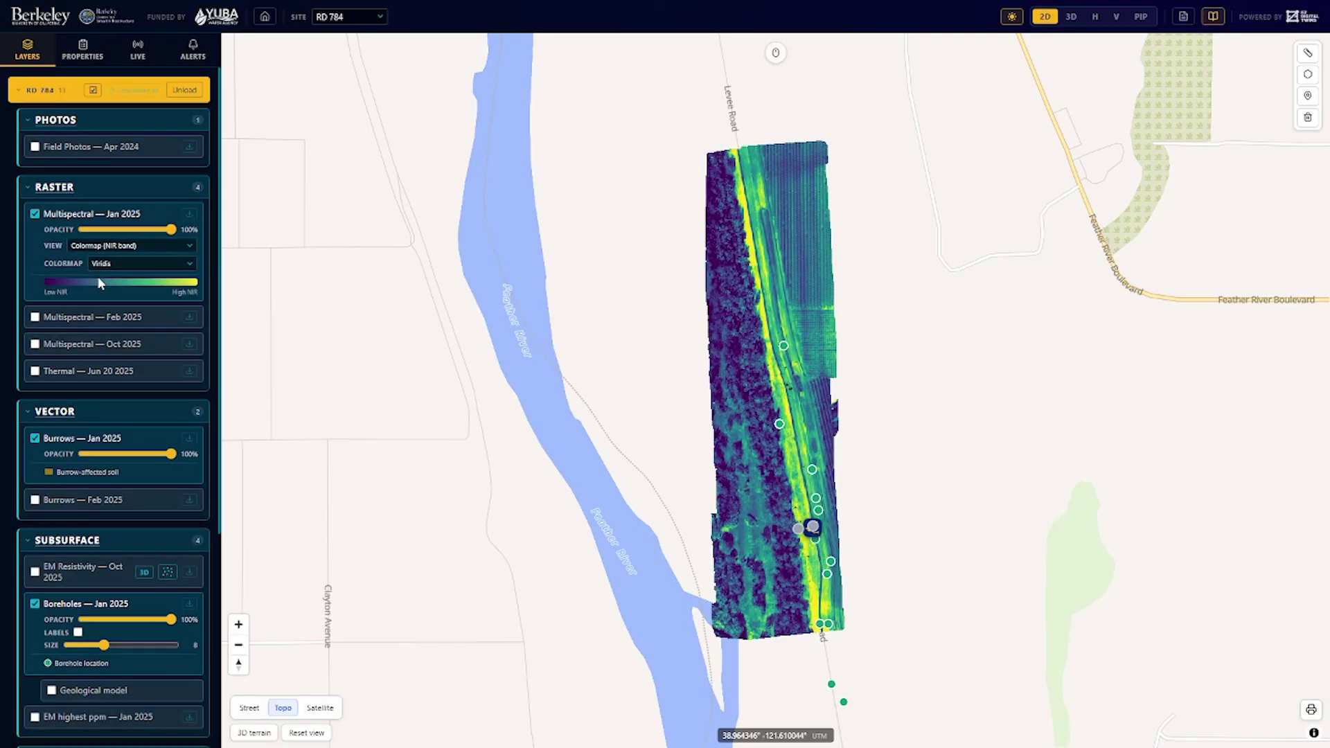
pyautogui.click(99, 247)
pyautogui.click(101, 285)
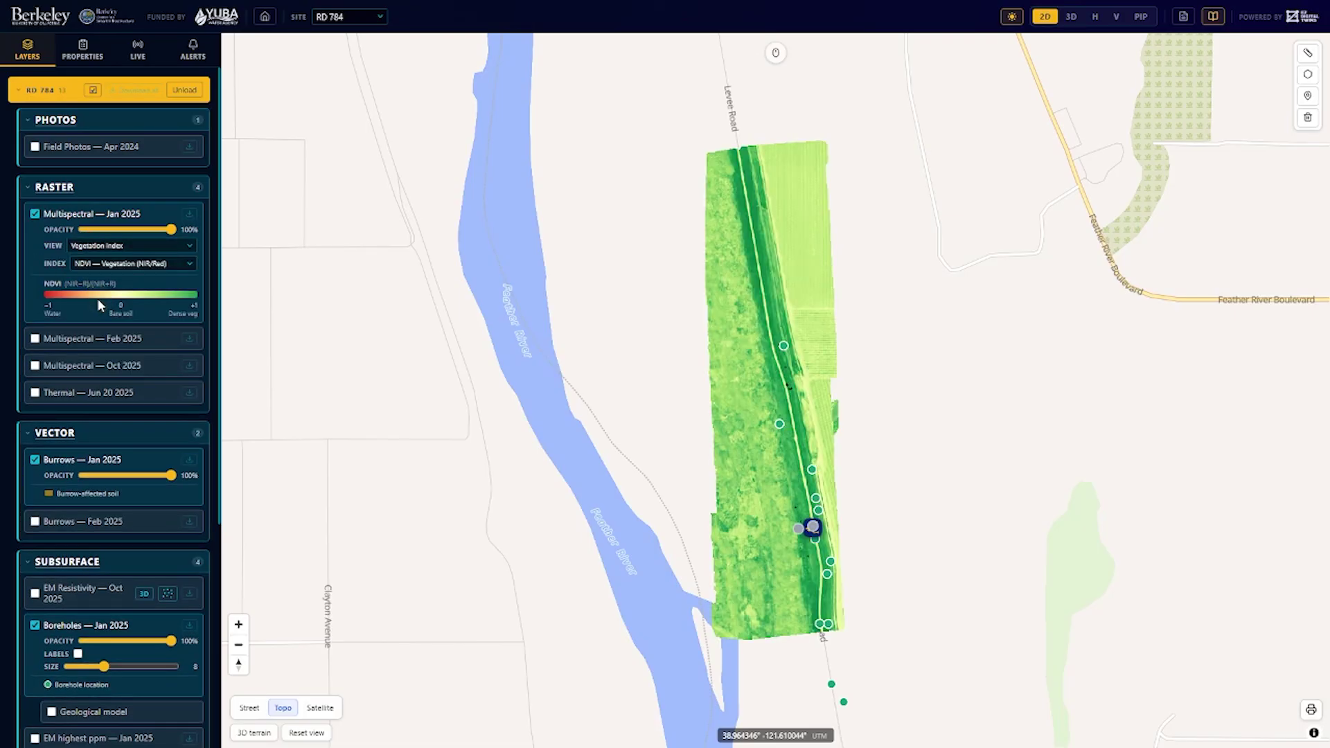
pyautogui.click(97, 247)
pyautogui.click(95, 266)
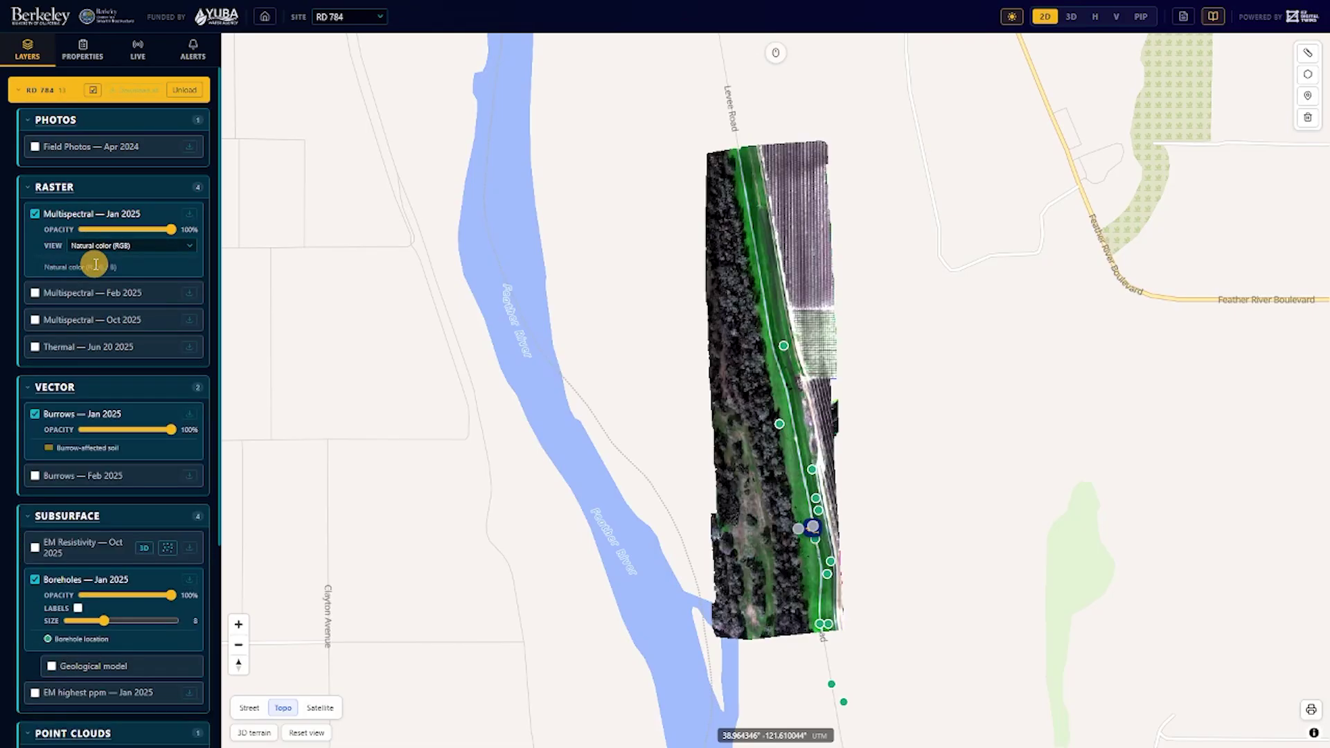
# Enable the Thermal — Jun 20 2025 layer and lower the Multispectral — Jan 2025 opacity to 23% to compare them
pyautogui.click(35, 348)
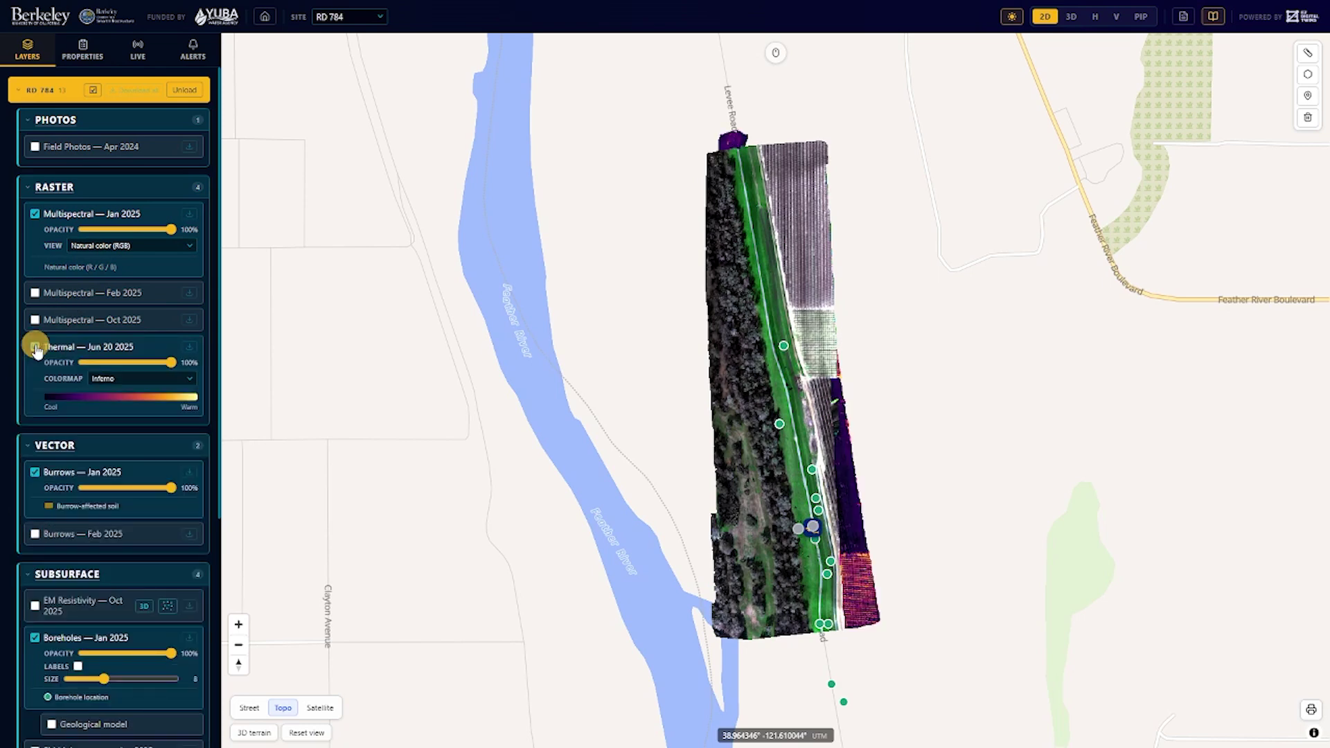
pyautogui.moveTo(171, 233); pyautogui.dragTo(105, 234)
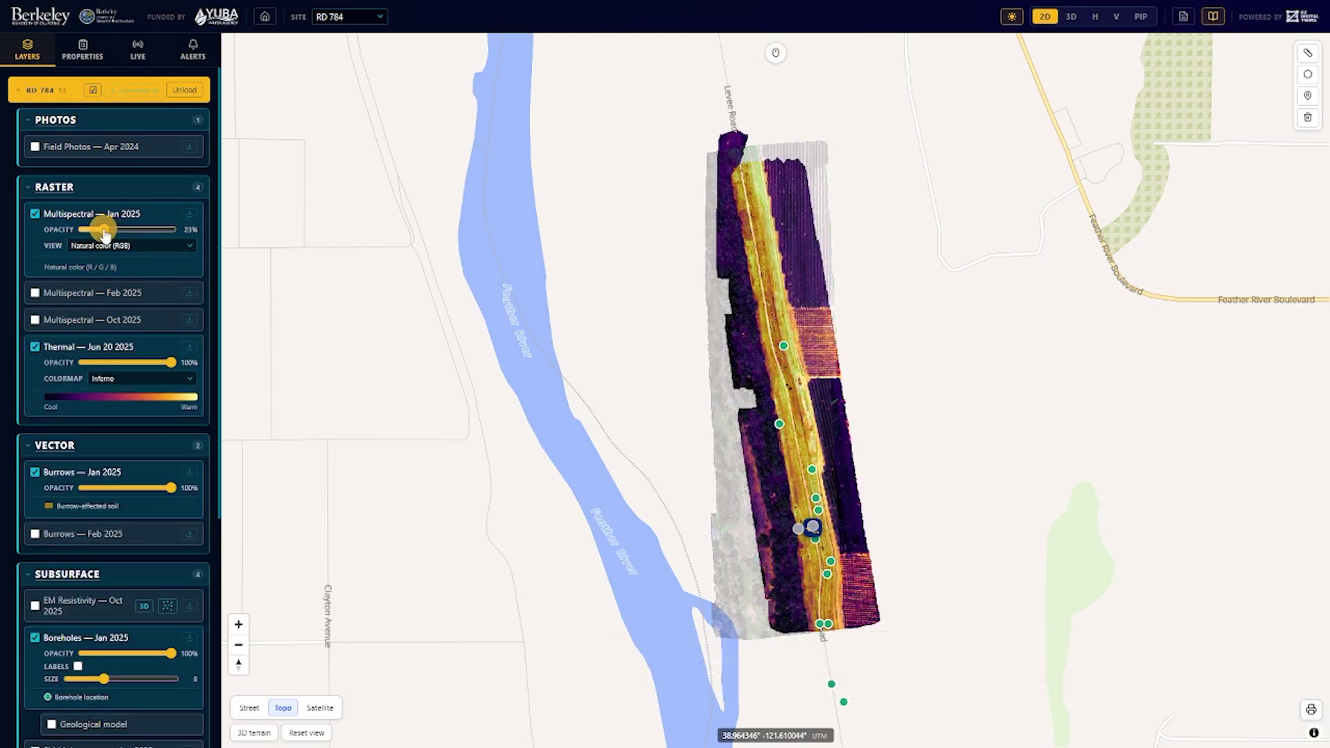
pyautogui.scroll(3, 772, 429)
pyautogui.moveTo(797, 525); pyautogui.dragTo(803, 555, button='right')
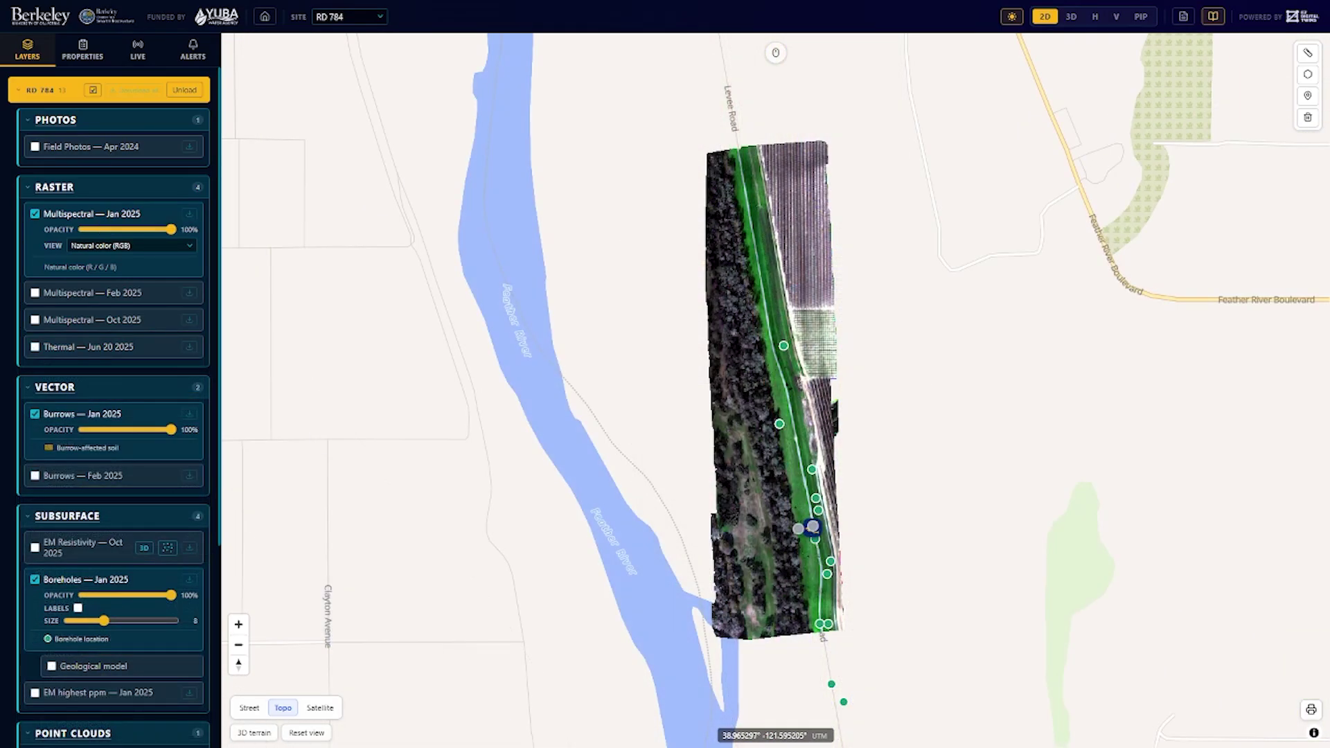
# Enable the Field Photos — Apr 2024 layer and view the geolocated photos along the levee road, including IMG_8349.JPEG and IMG_8345.JPEG
pyautogui.click(35, 147)
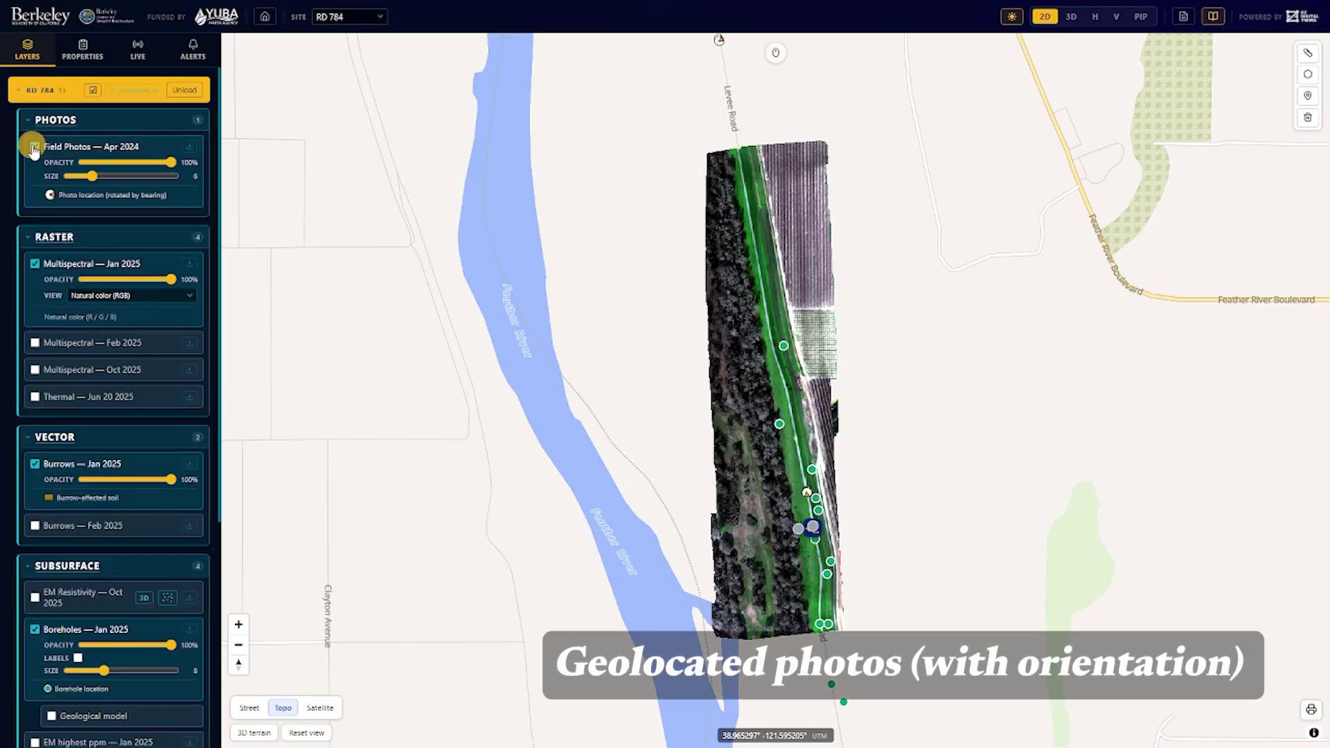
pyautogui.scroll(10, 751, 478)
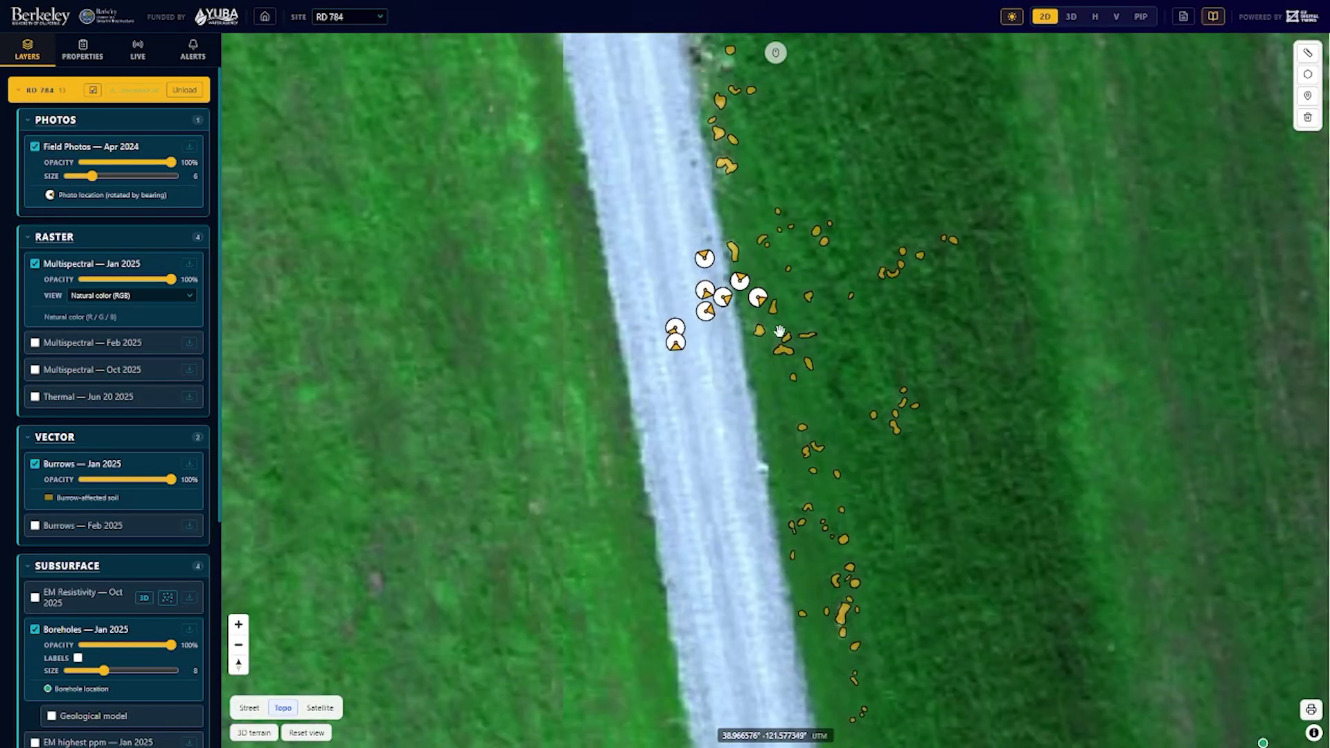
pyautogui.click(758, 298)
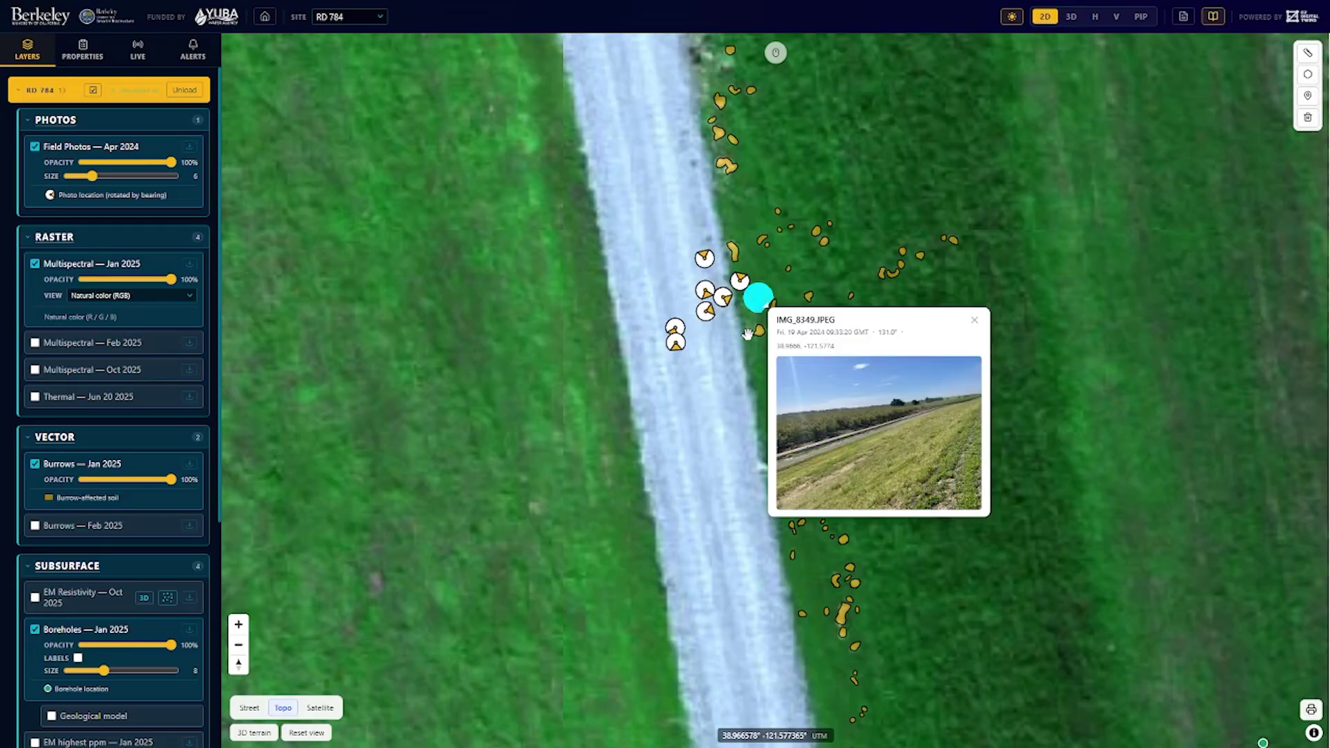
pyautogui.click(702, 314)
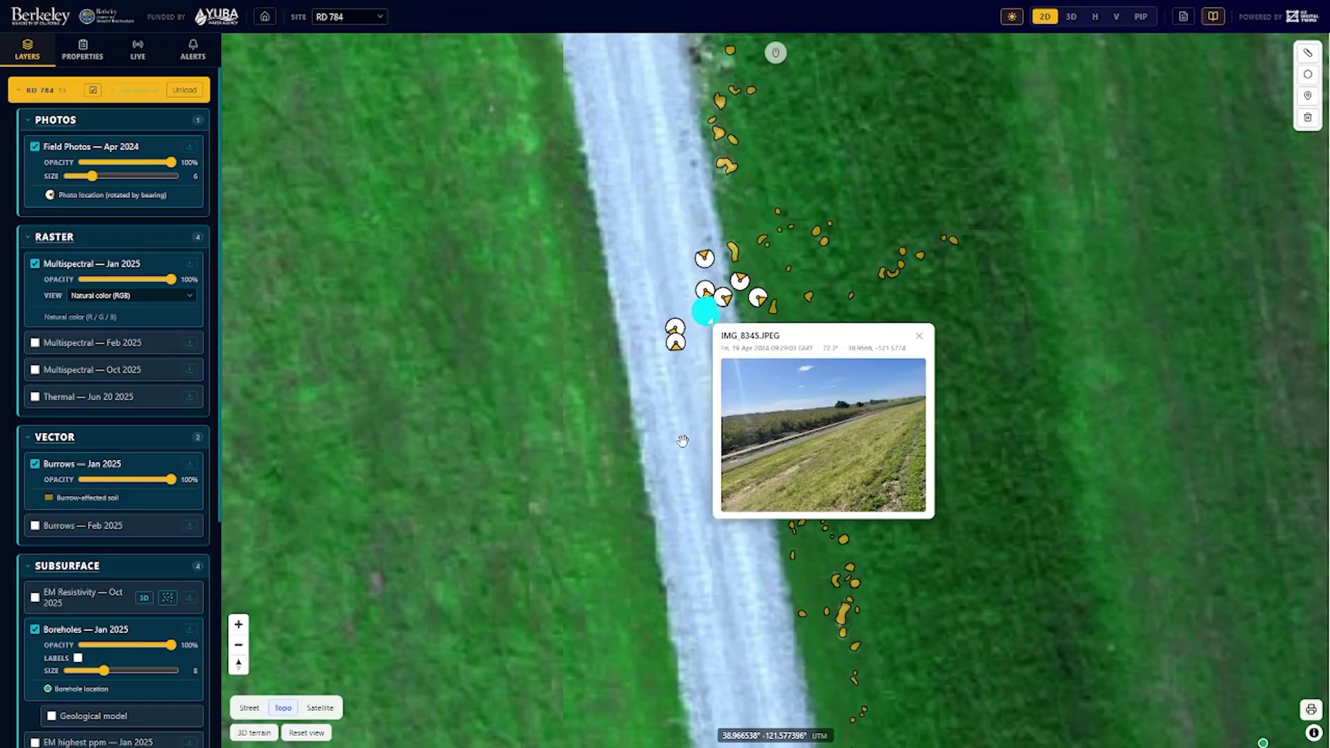
pyautogui.click(702, 258)
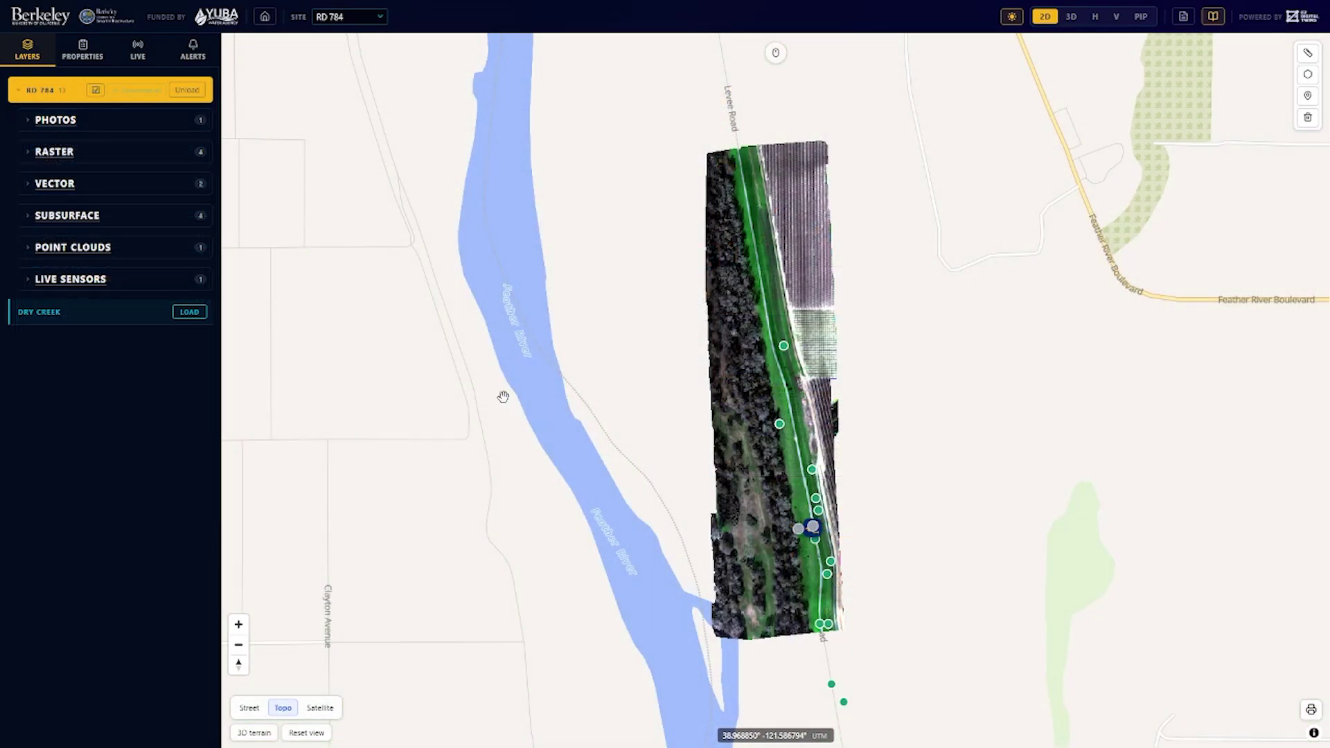
# Expand the Subsurface group and enable the EM highest ppm — Jan 2025 and EM Resistivity — Oct 2025 layers
pyautogui.click(89, 216)
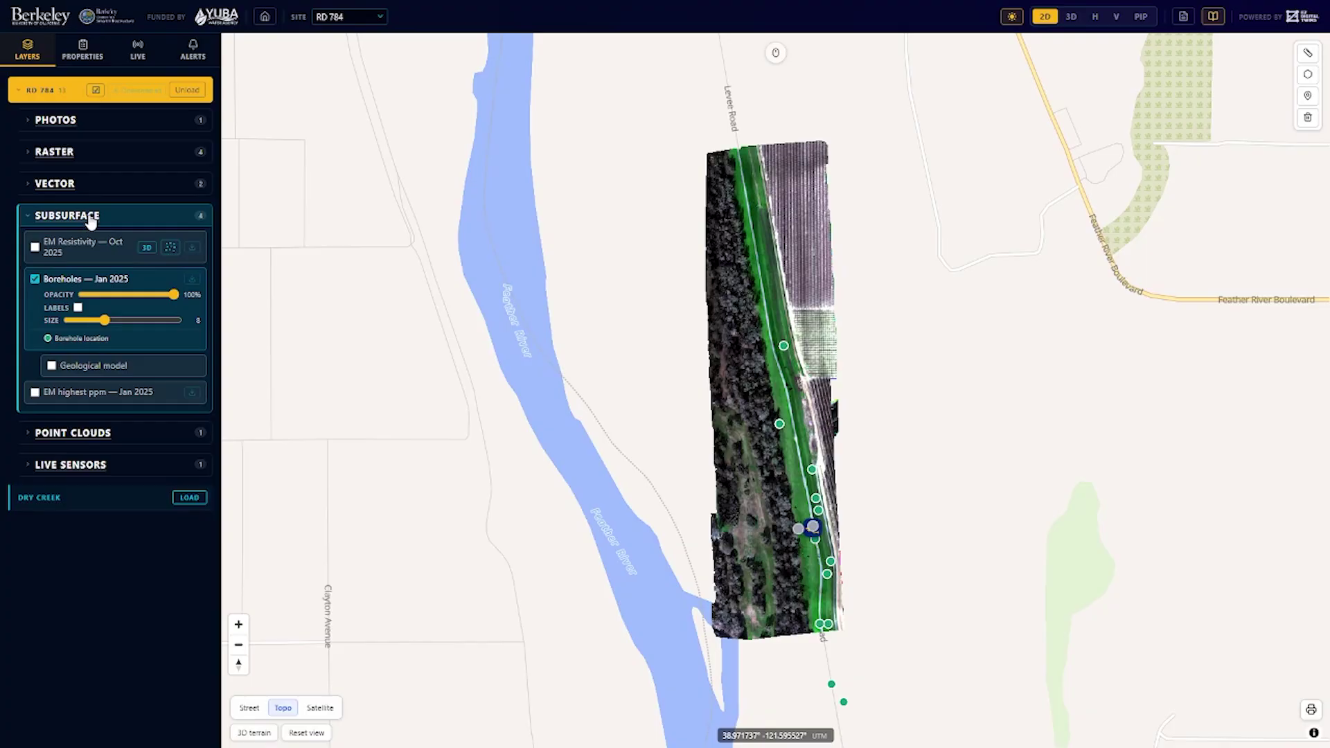
pyautogui.click(35, 392)
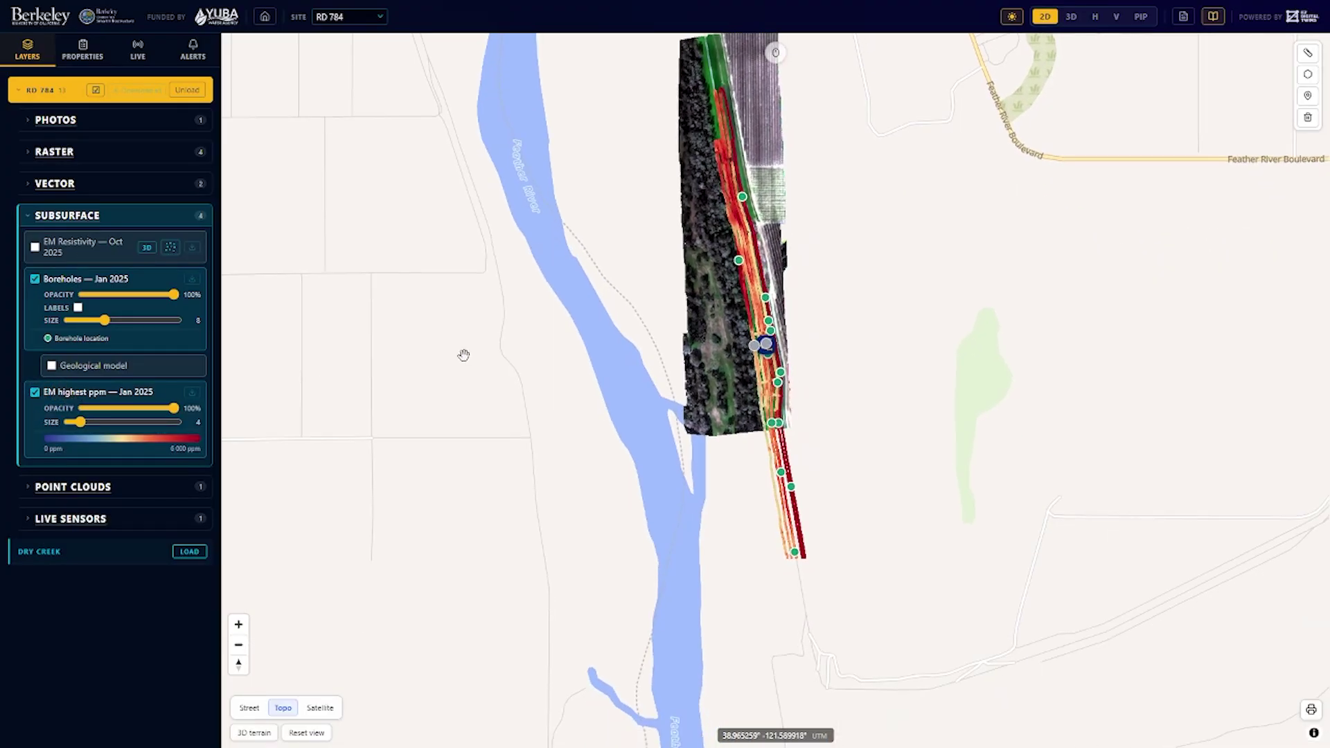
pyautogui.scroll(3, 758, 340)
pyautogui.scroll(3, 760, 344)
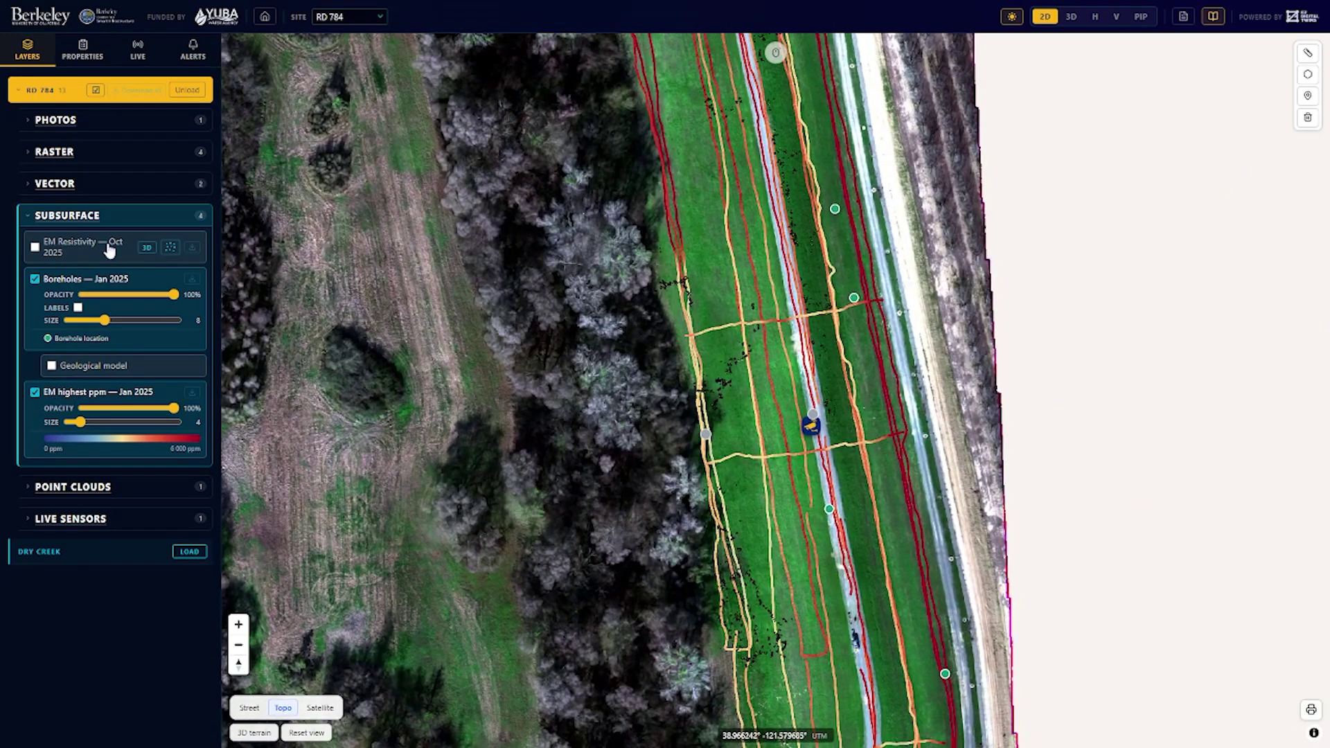
pyautogui.click(35, 247)
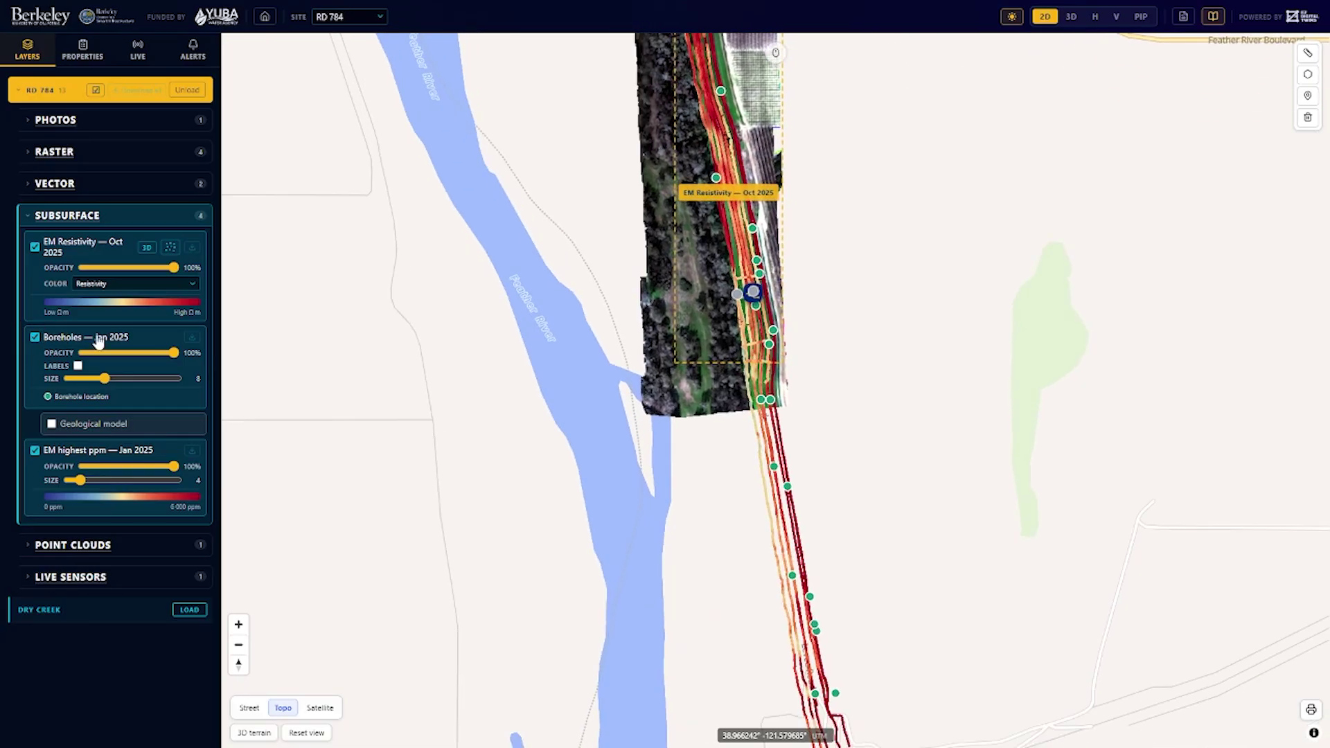
pyautogui.scroll(3, 776, 243)
pyautogui.scroll(5, 782, 247)
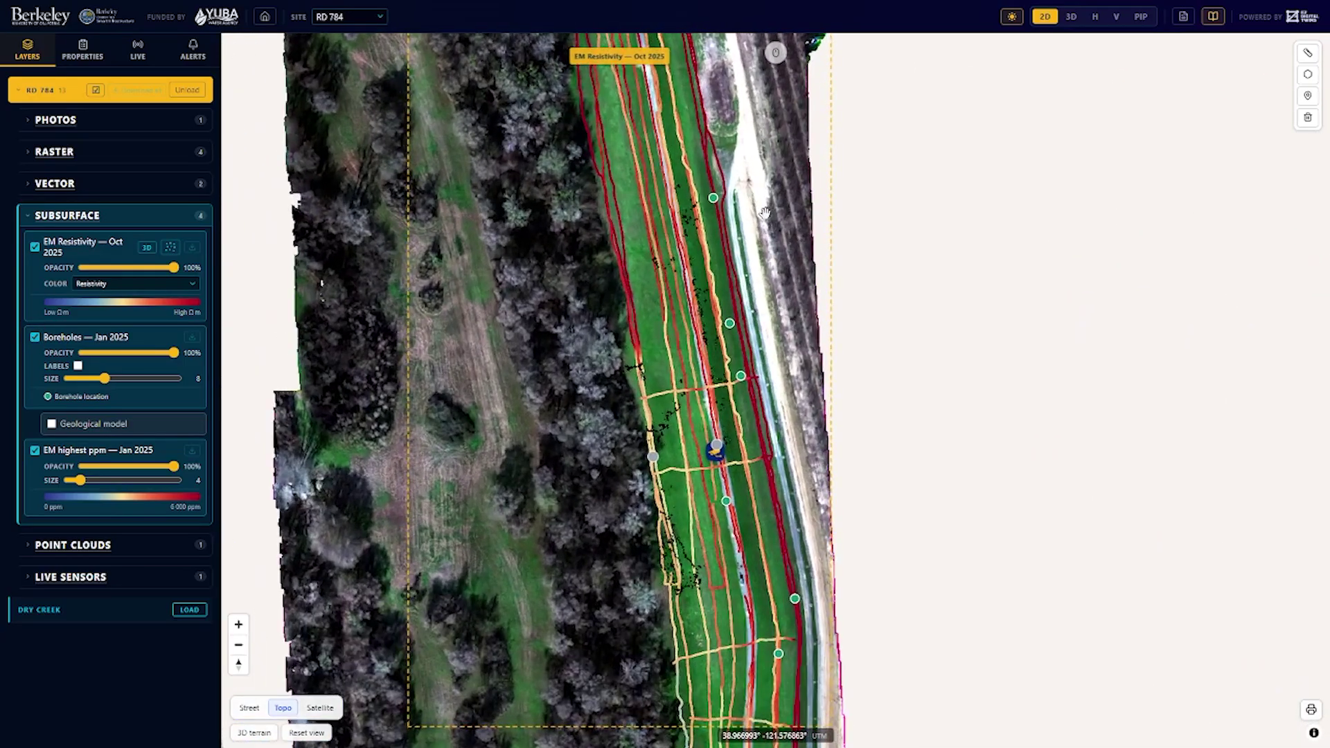
# Examine the stratigraphy of boreholes RW-18 and KB-05-01, and toggle borehole labels in the viewport
pyautogui.click(695, 193)
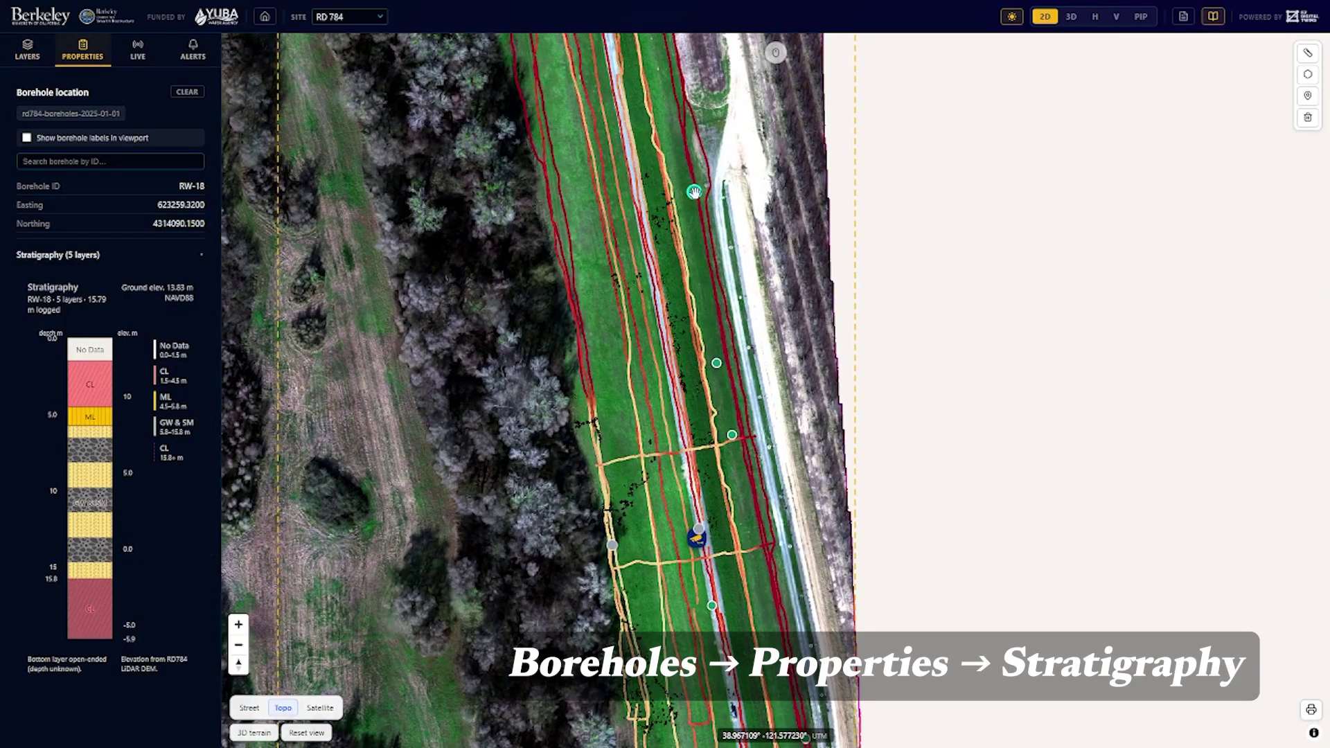
pyautogui.moveTo(102, 380)
pyautogui.click(716, 363)
pyautogui.moveTo(160, 374)
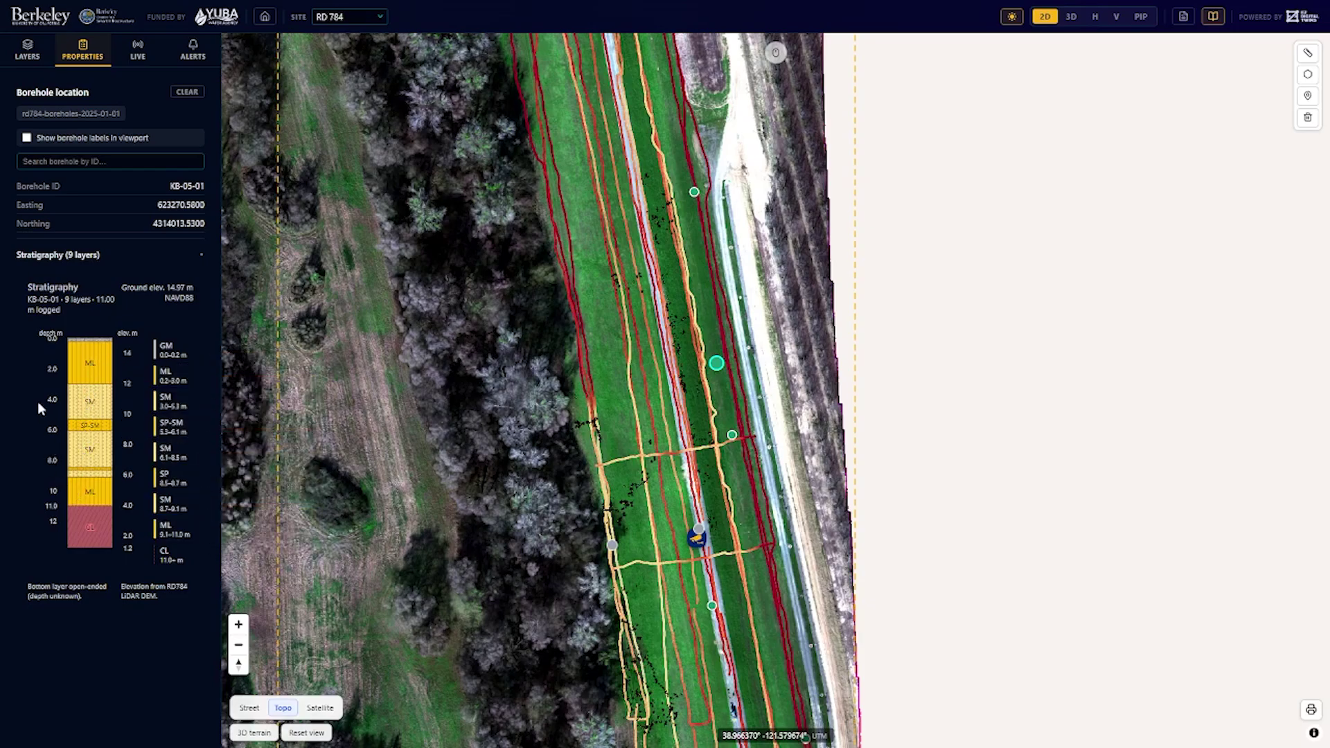
pyautogui.click(27, 140)
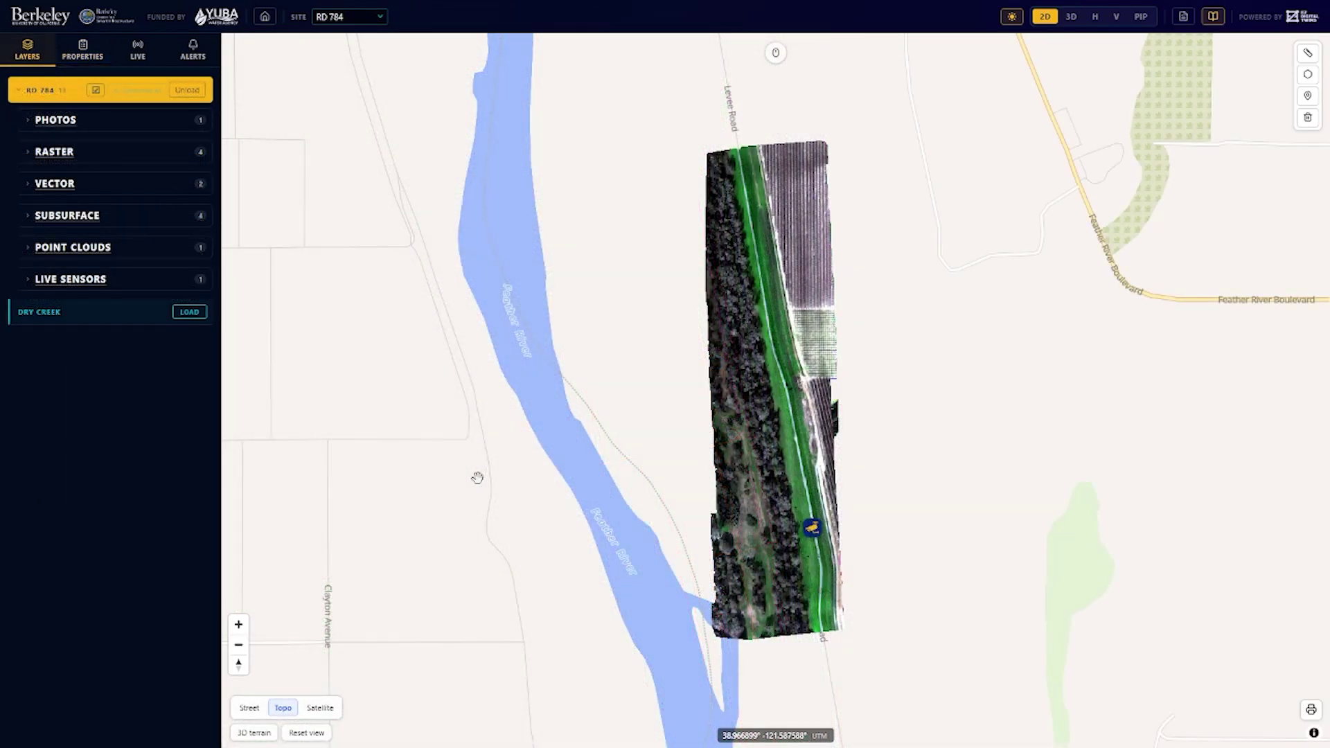
# Expand the Vector and Raster groups and examine the Burrows — Jan 2025 outlines close up beside the levee road
pyautogui.click(28, 183)
pyautogui.click(27, 153)
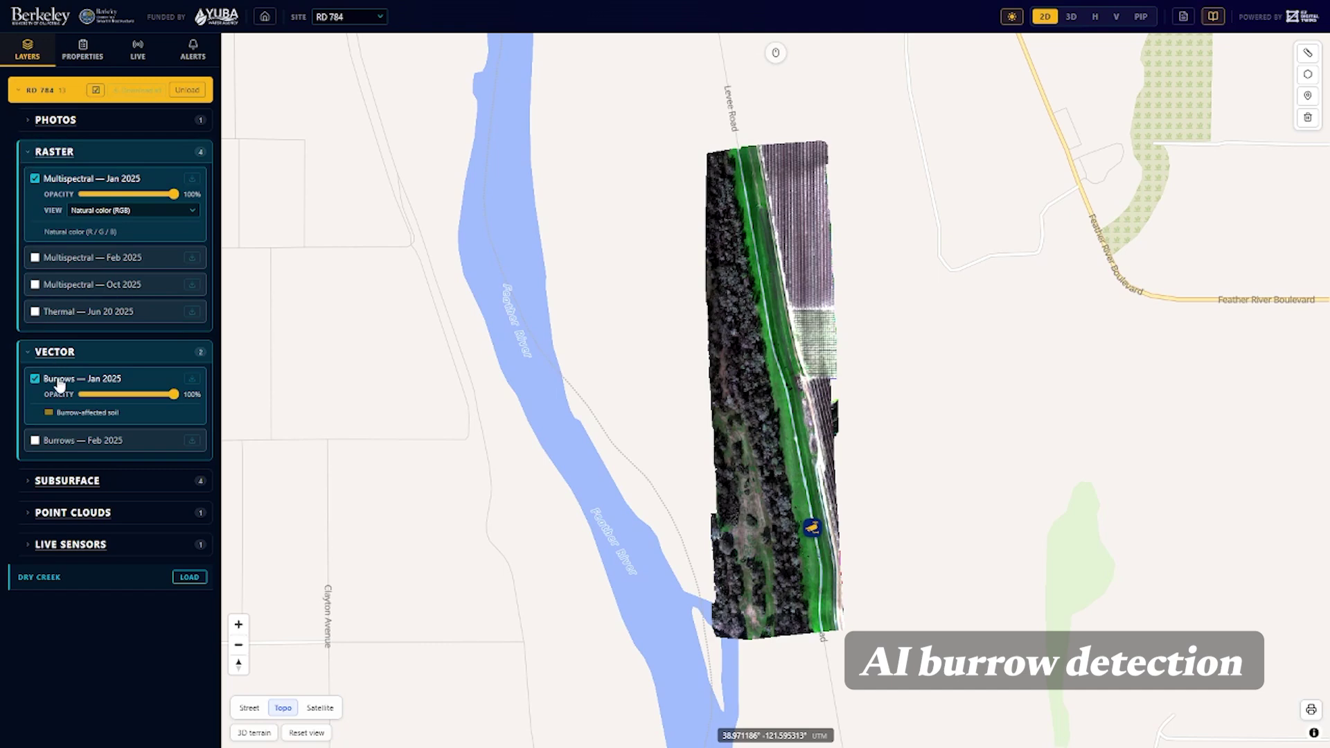
pyautogui.click(59, 383)
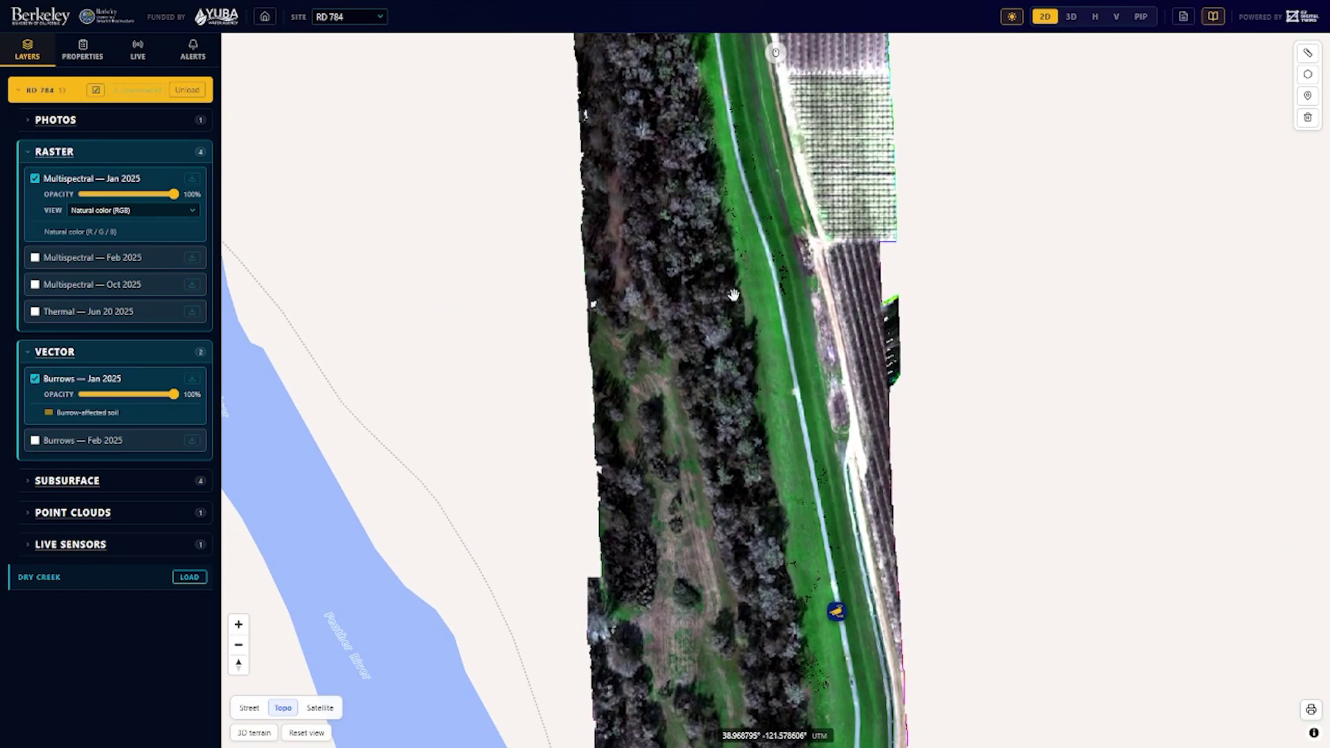
pyautogui.scroll(5, 789, 276)
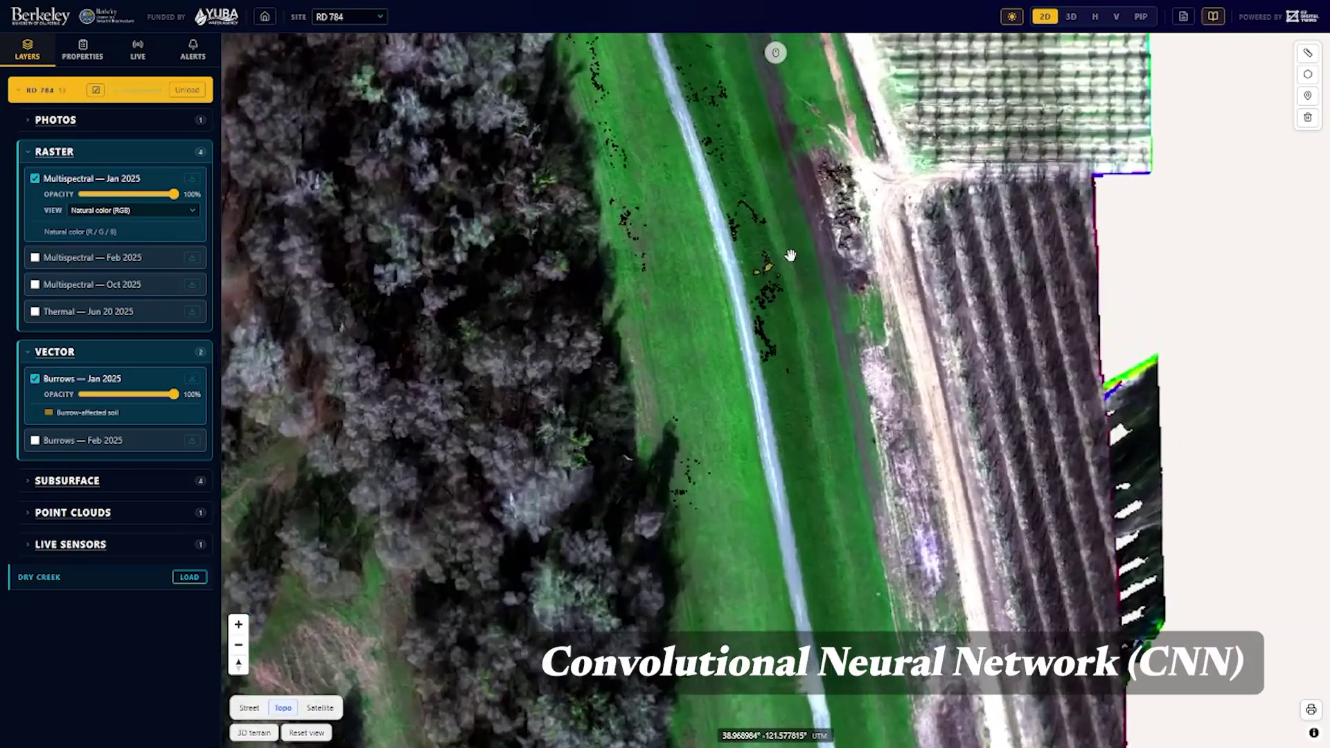
pyautogui.scroll(5, 778, 276)
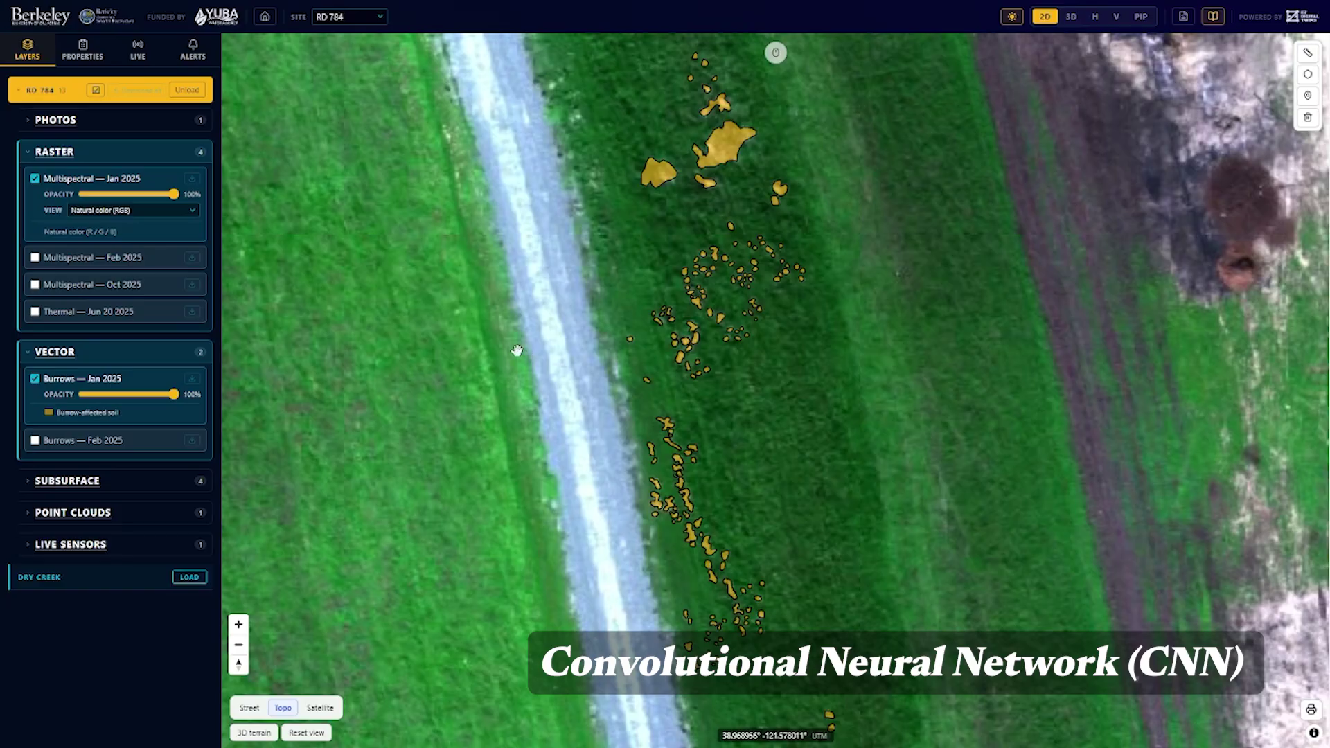
# Set the Multispectral — Jan 2025 view to Vegetation Index and toggle Burrows — Jan 2025 off and on to compare
pyautogui.click(107, 212)
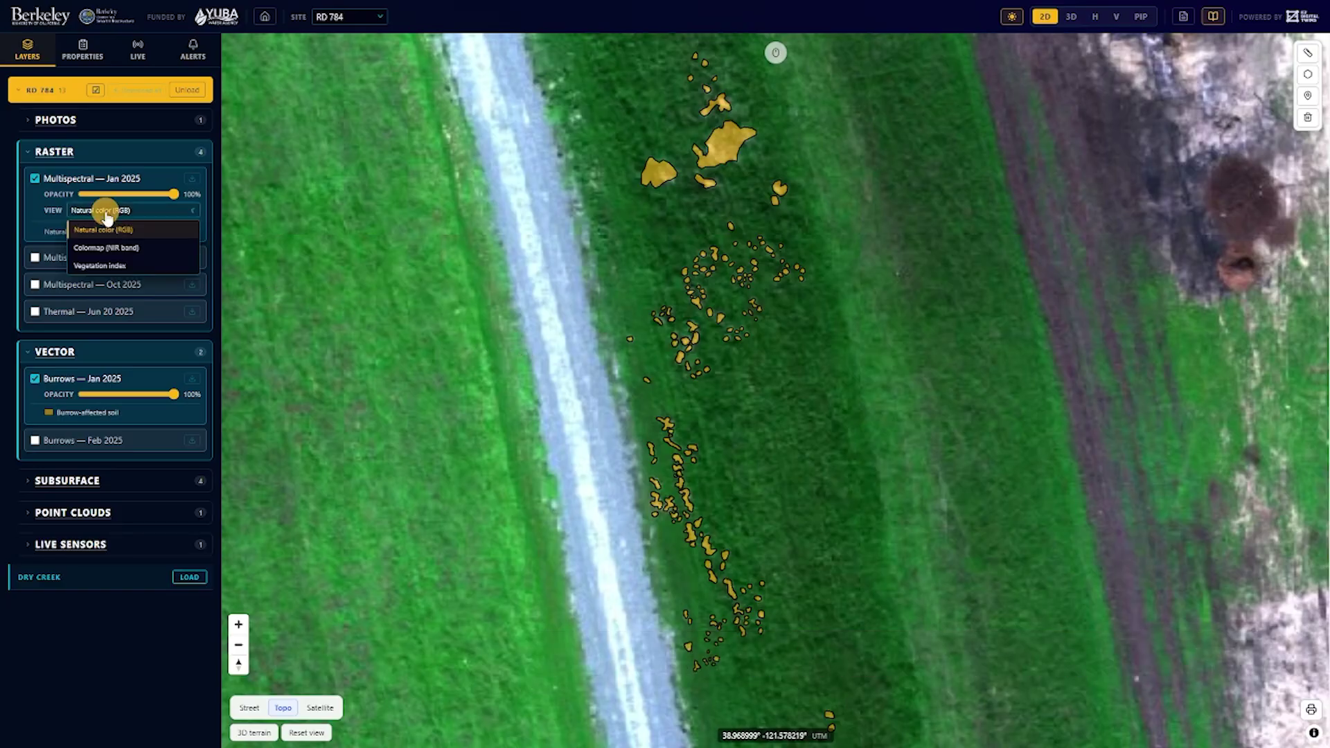
pyautogui.click(99, 266)
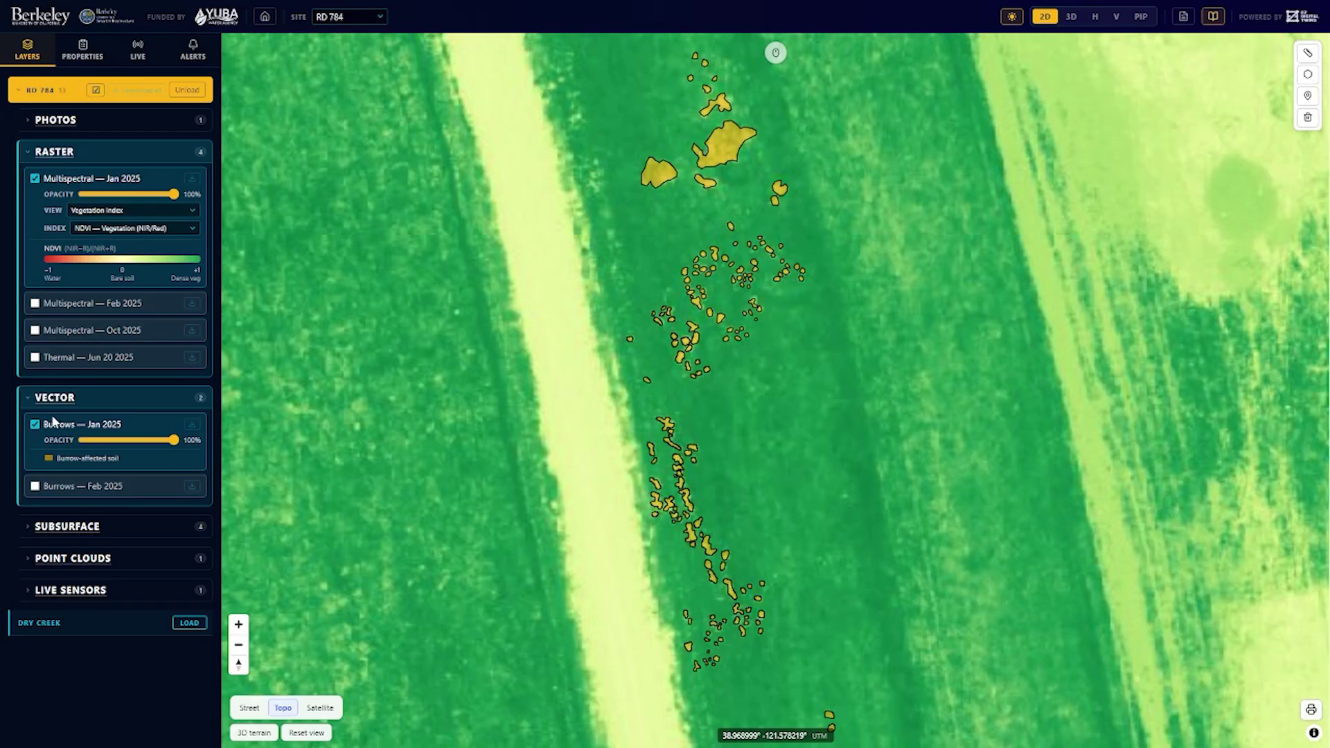
pyautogui.click(35, 426)
pyautogui.click(35, 427)
pyautogui.click(35, 426)
pyautogui.click(35, 426)
# Enable the Multispectral — Feb 2025 layer and set its view to Vegetation Index
pyautogui.click(34, 303)
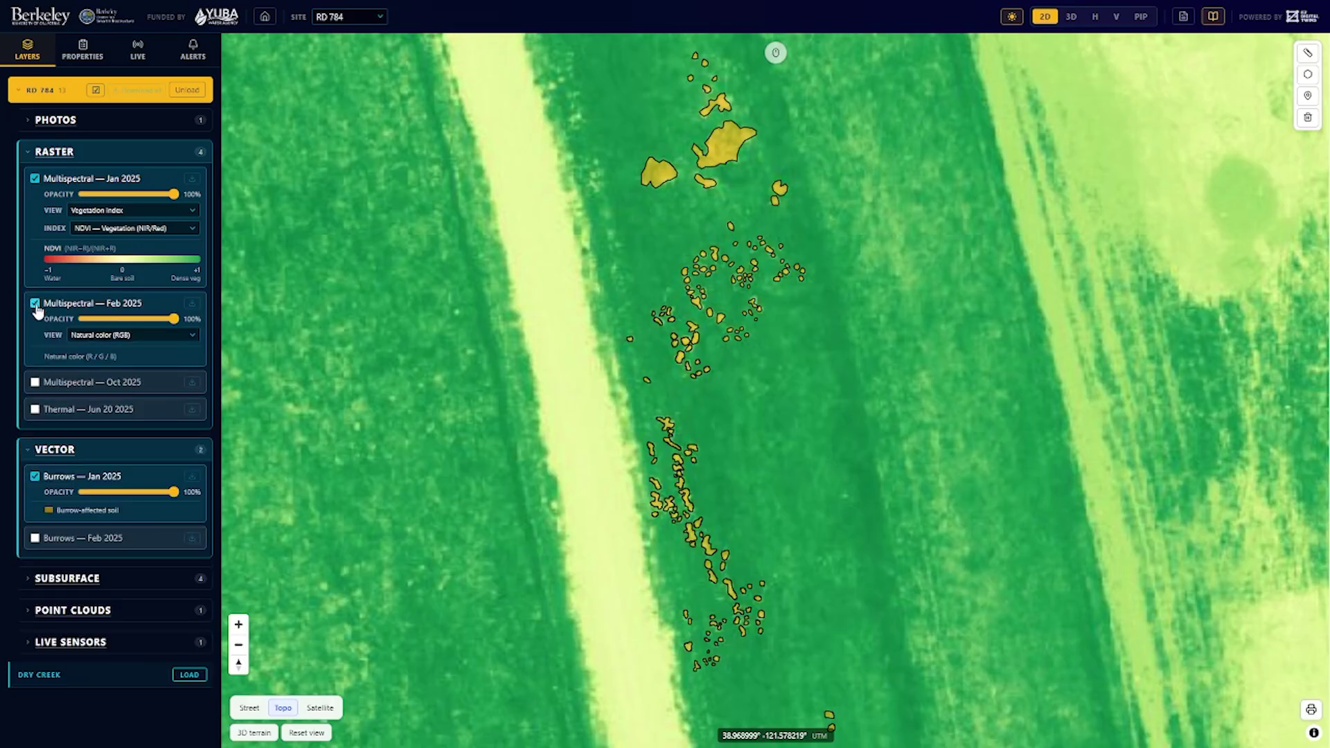
pyautogui.click(83, 336)
pyautogui.click(96, 392)
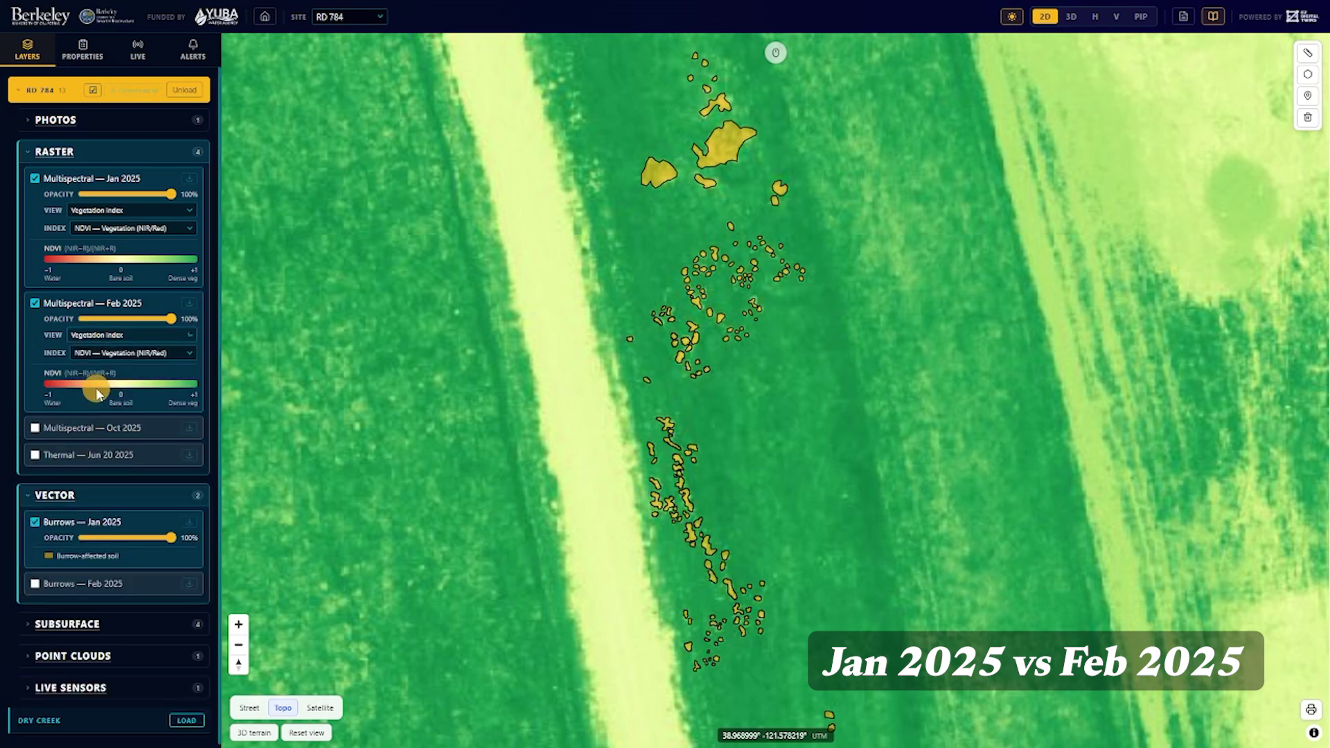
# Swap Burrows — Jan 2025 for Burrows — Feb 2025, lower Multispectral — Jan 2025 opacity to 0%, and toggle the February burrows
pyautogui.click(35, 584)
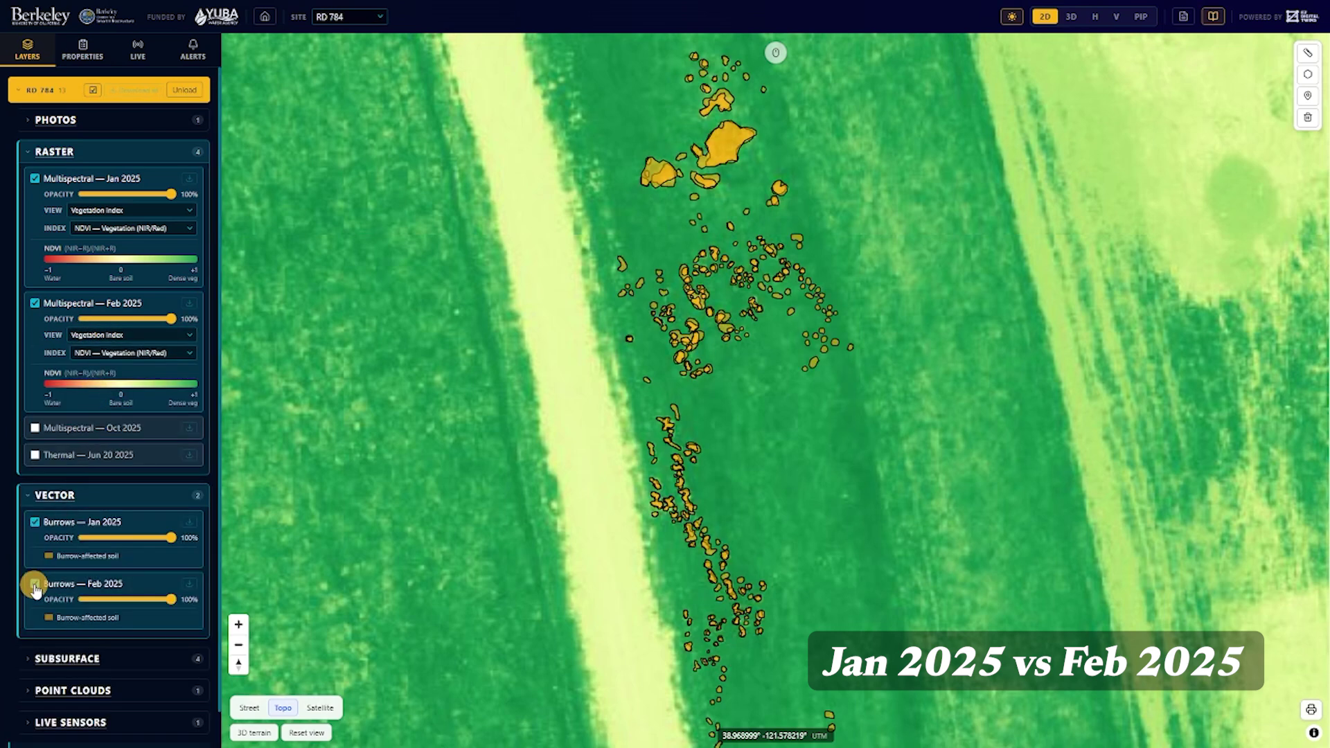
pyautogui.click(34, 523)
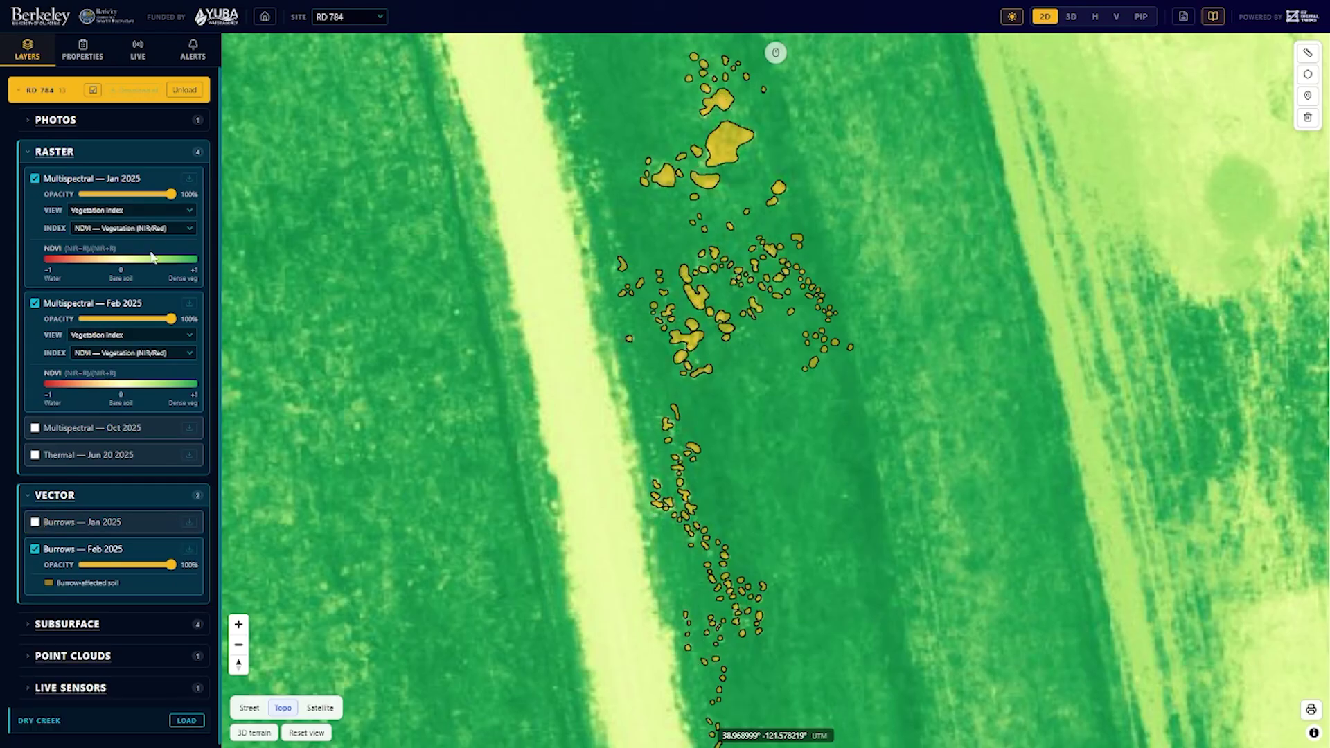
pyautogui.moveTo(170, 194); pyautogui.dragTo(24, 188)
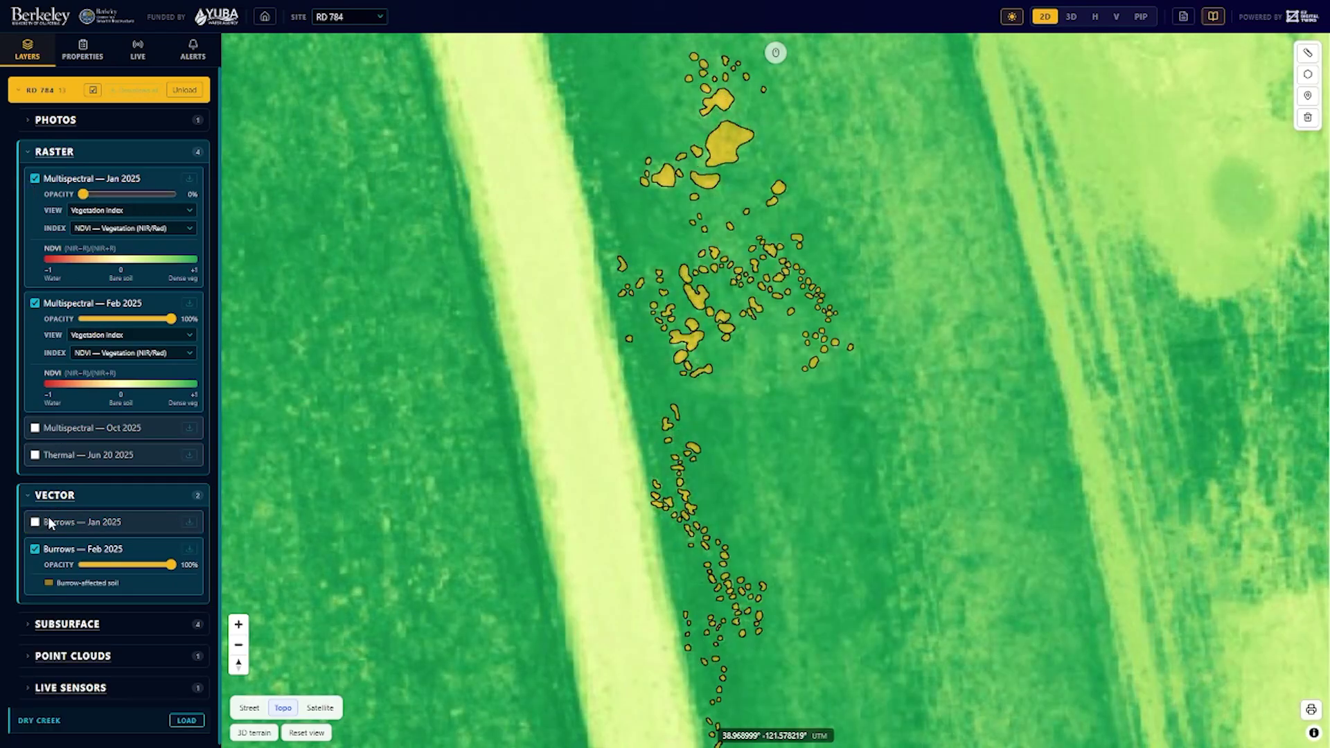
pyautogui.click(35, 550)
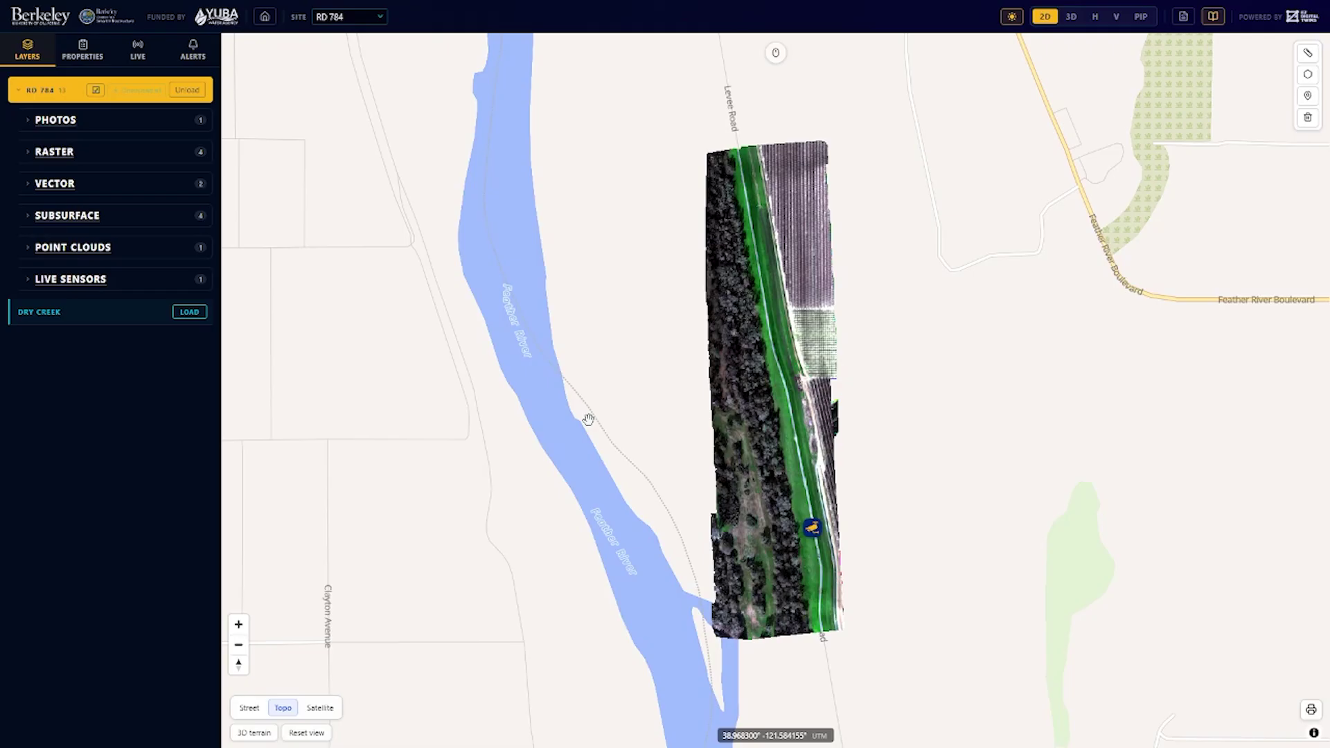
# Enable the Photogrammetry — Jan 2025 point cloud, set the point size to 1, and show it in the 3D viewport
pyautogui.click(85, 248)
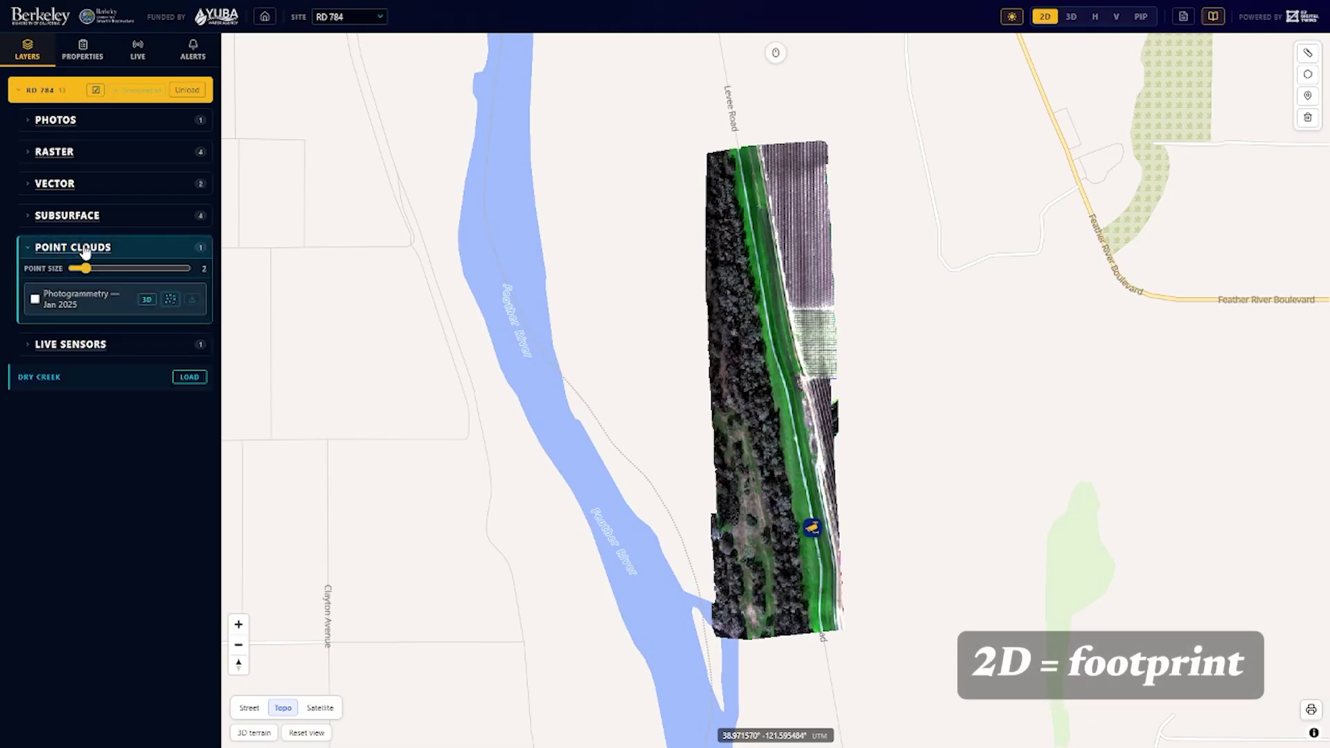
pyautogui.click(35, 300)
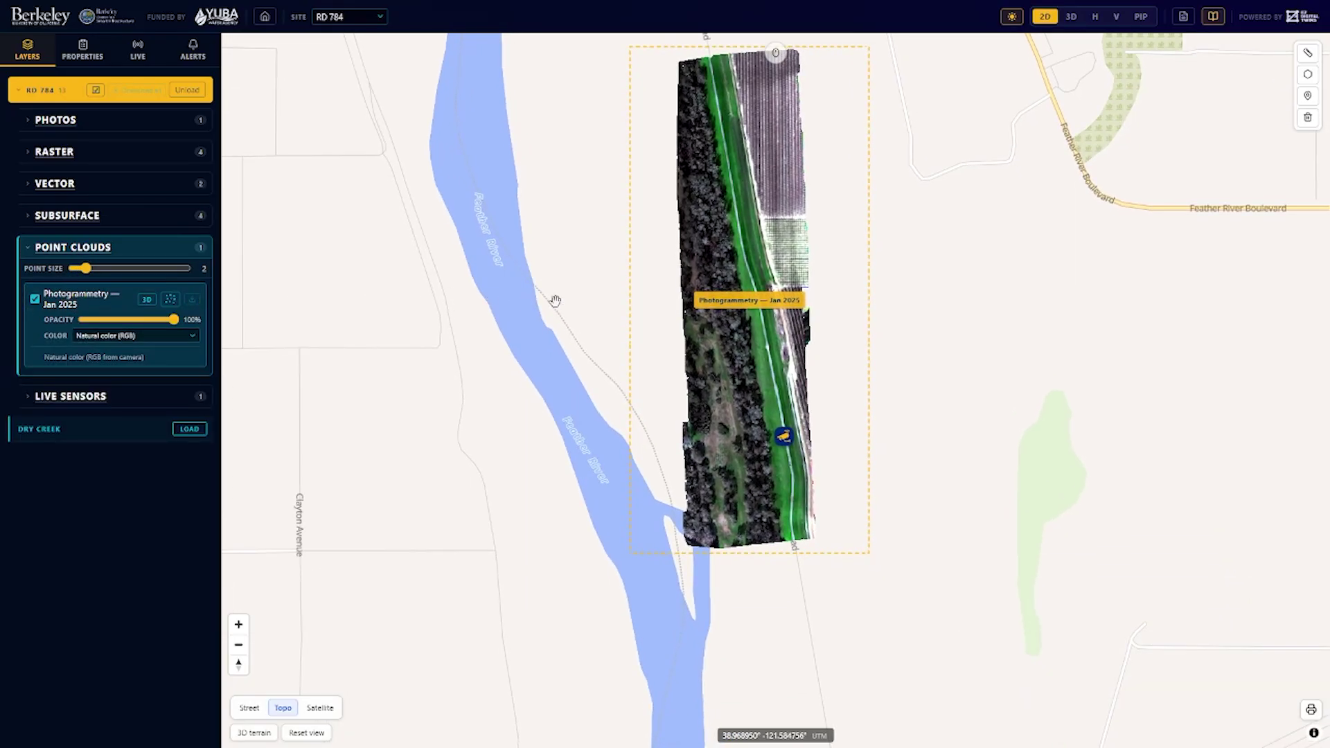
pyautogui.click(736, 309)
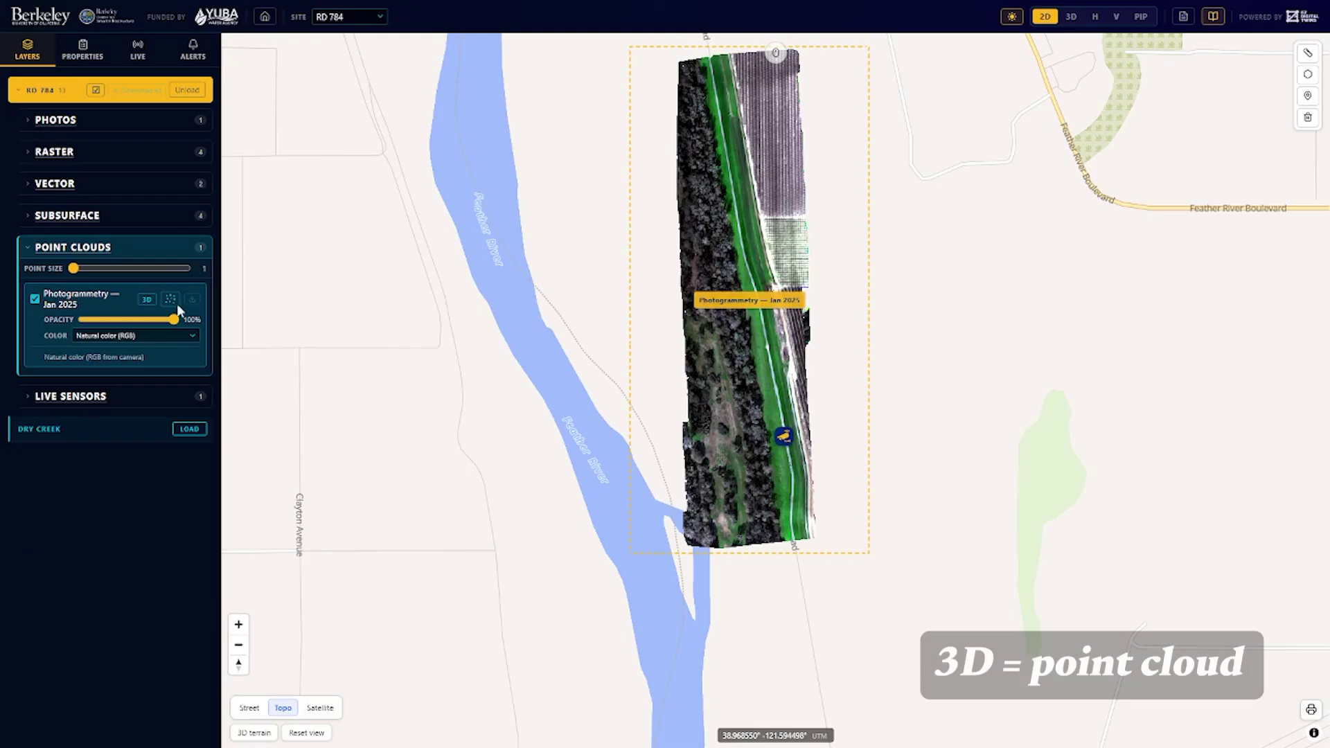
pyautogui.click(147, 301)
pyautogui.moveTo(564, 450); pyautogui.dragTo(522, 324, button='middle')
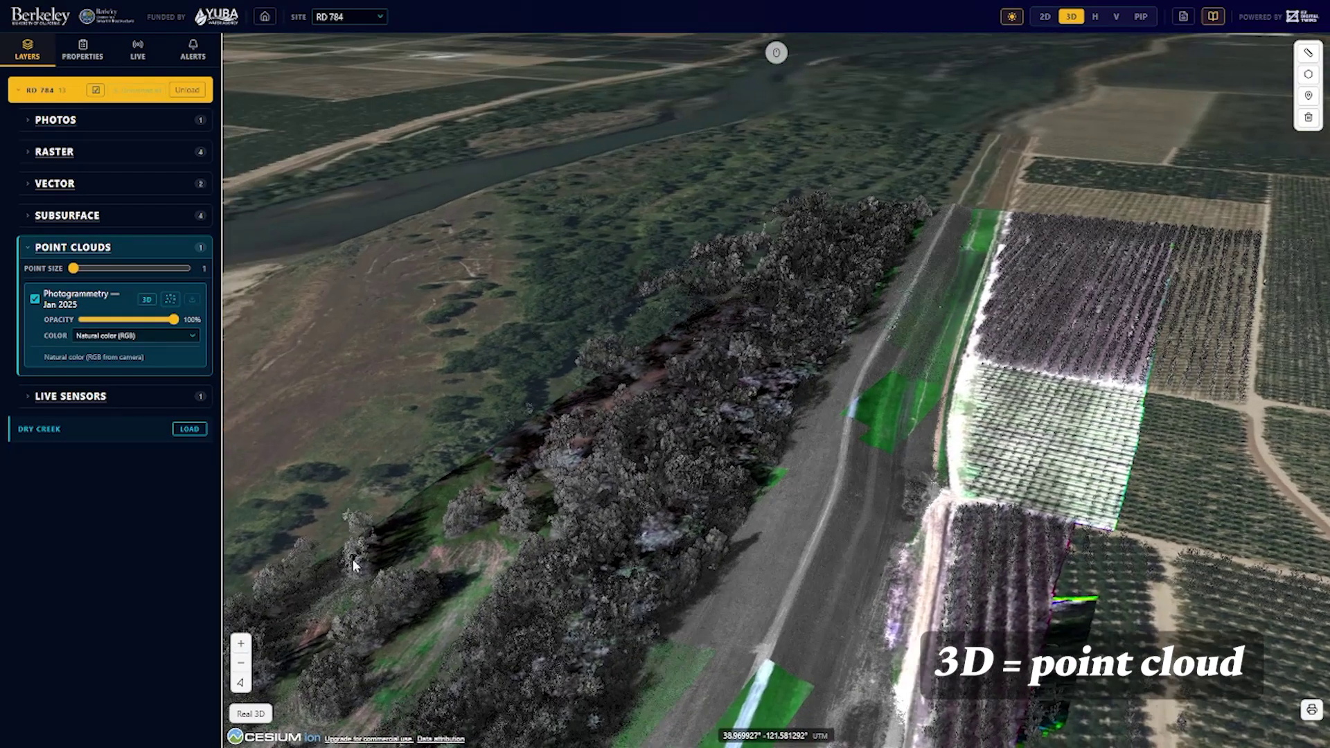
# Color the photogrammetry point cloud by Elevation, inspect the levee crown up close, and increase the point size to 5
pyautogui.click(135, 335)
pyautogui.click(104, 375)
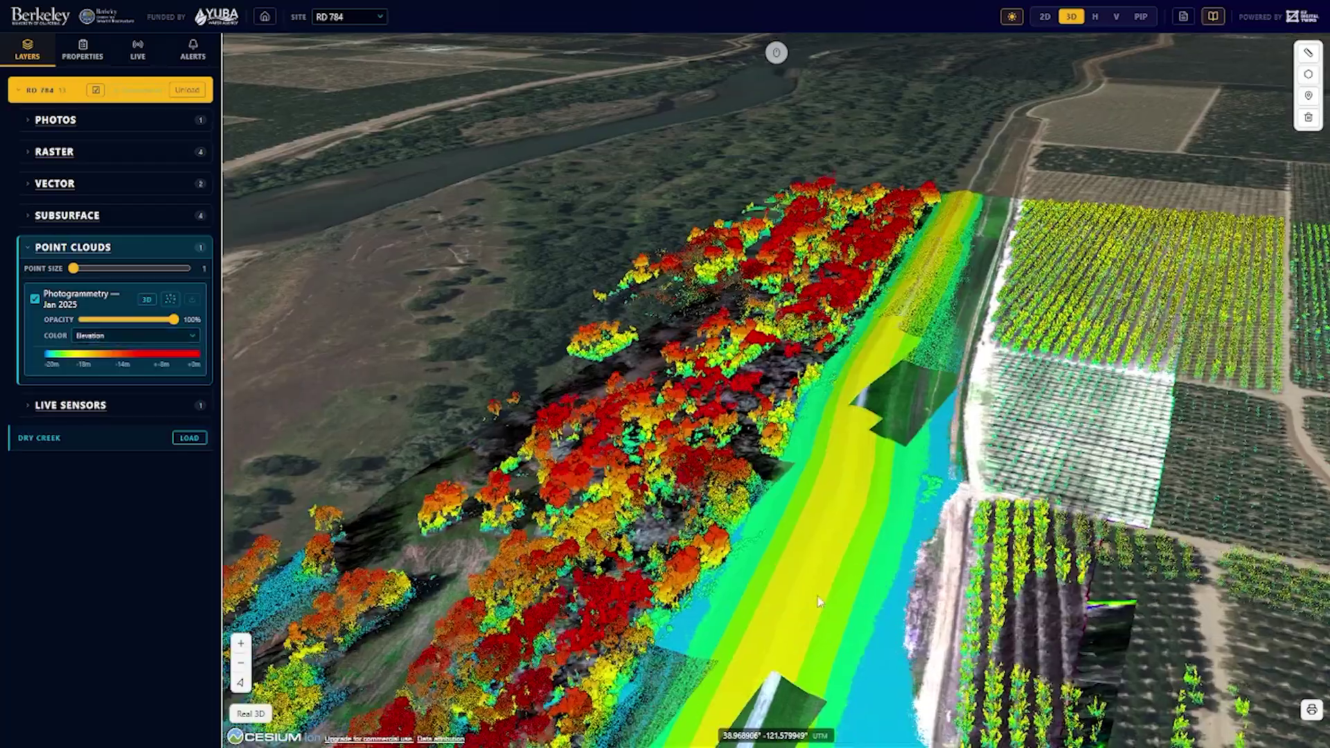
pyautogui.scroll(8, 814, 598)
pyautogui.scroll(-3, 811, 594)
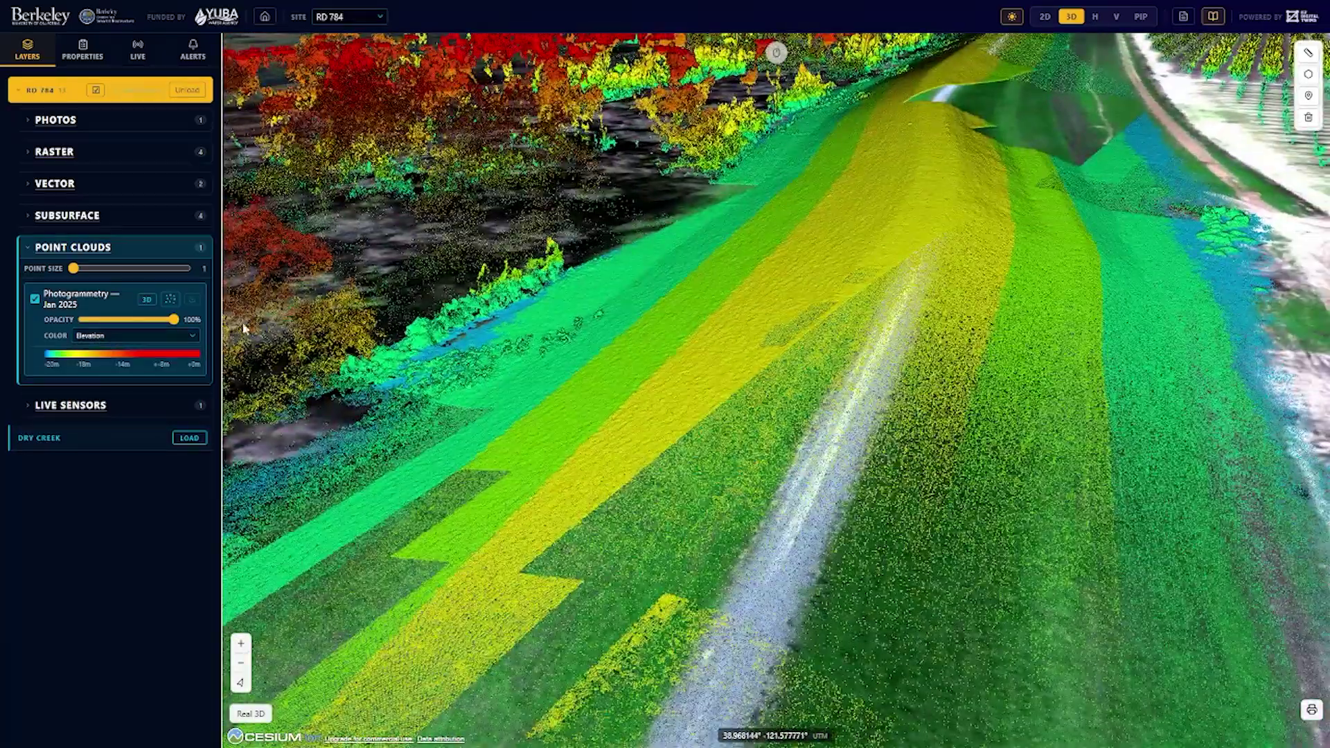
pyautogui.moveTo(74, 269); pyautogui.dragTo(129, 269)
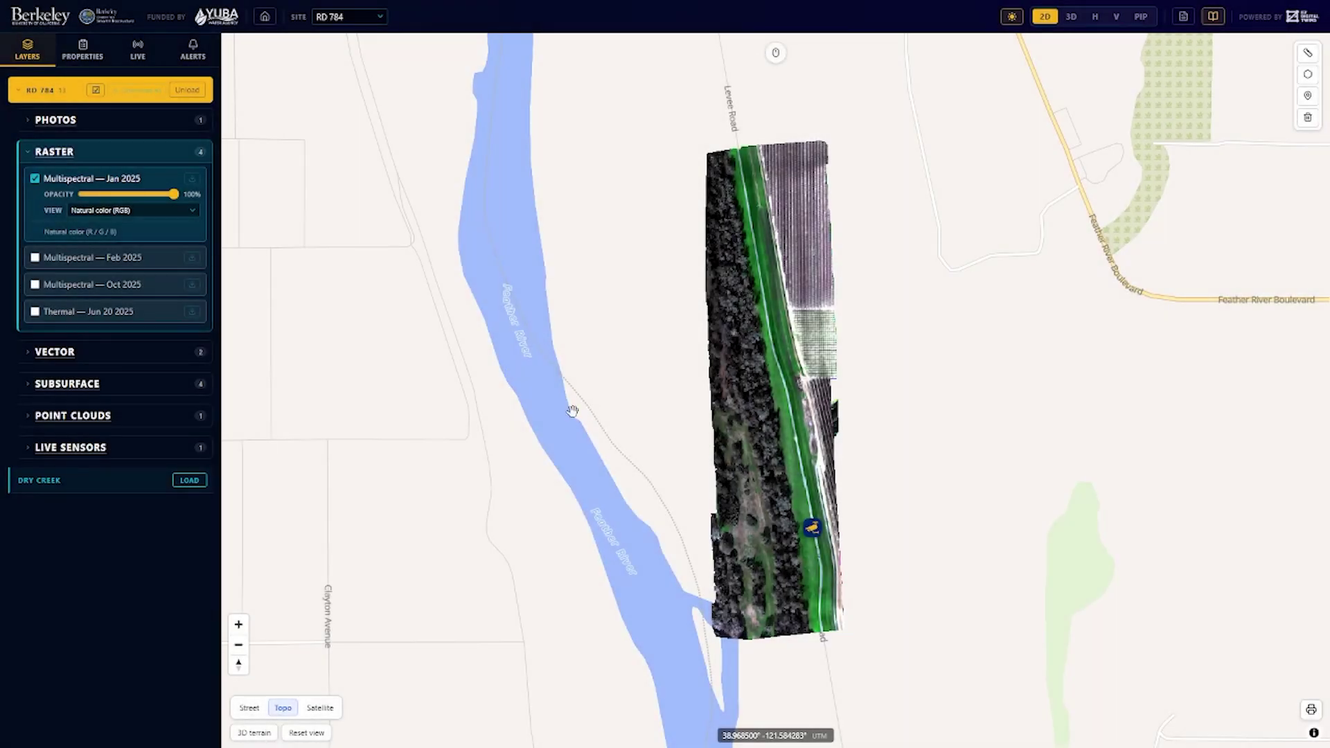
# Enable the Photogrammetry — Jan 2025 point cloud on the 2D map and open it in the dedicated point cloud viewer
pyautogui.click(75, 416)
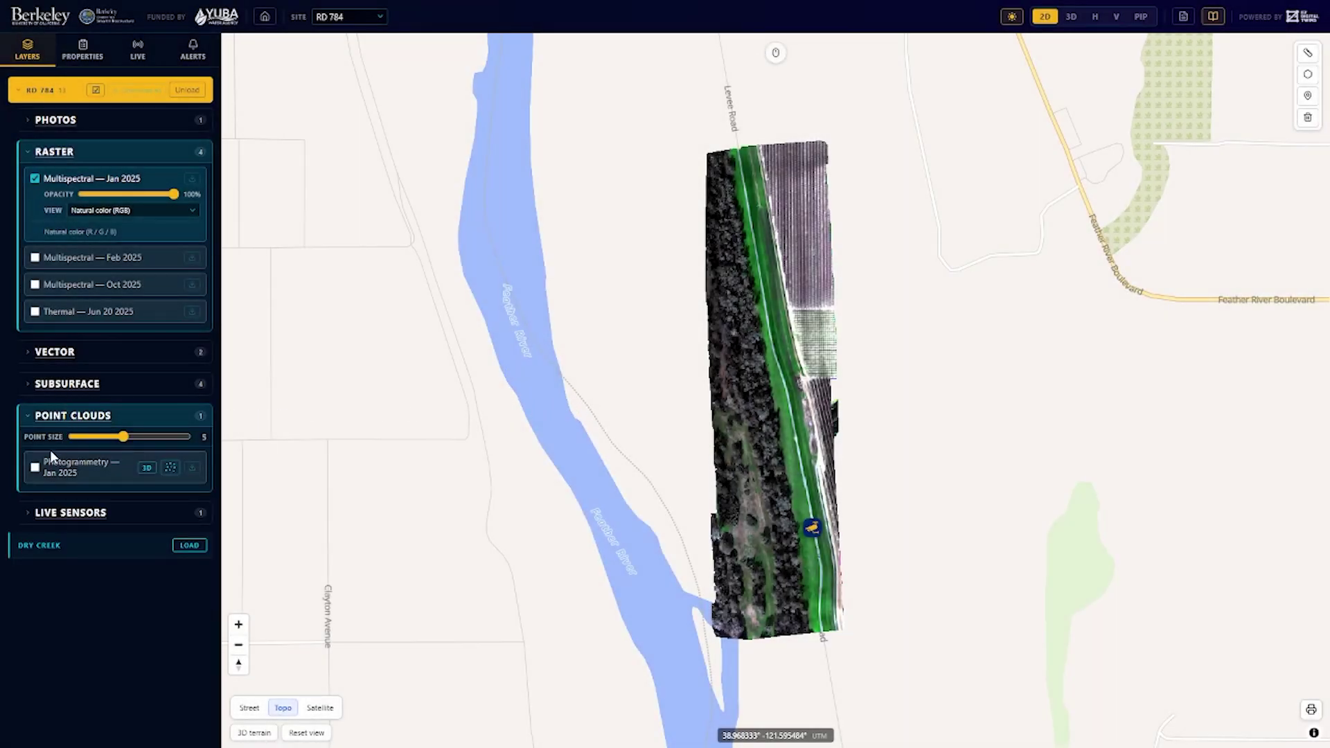
pyautogui.click(36, 468)
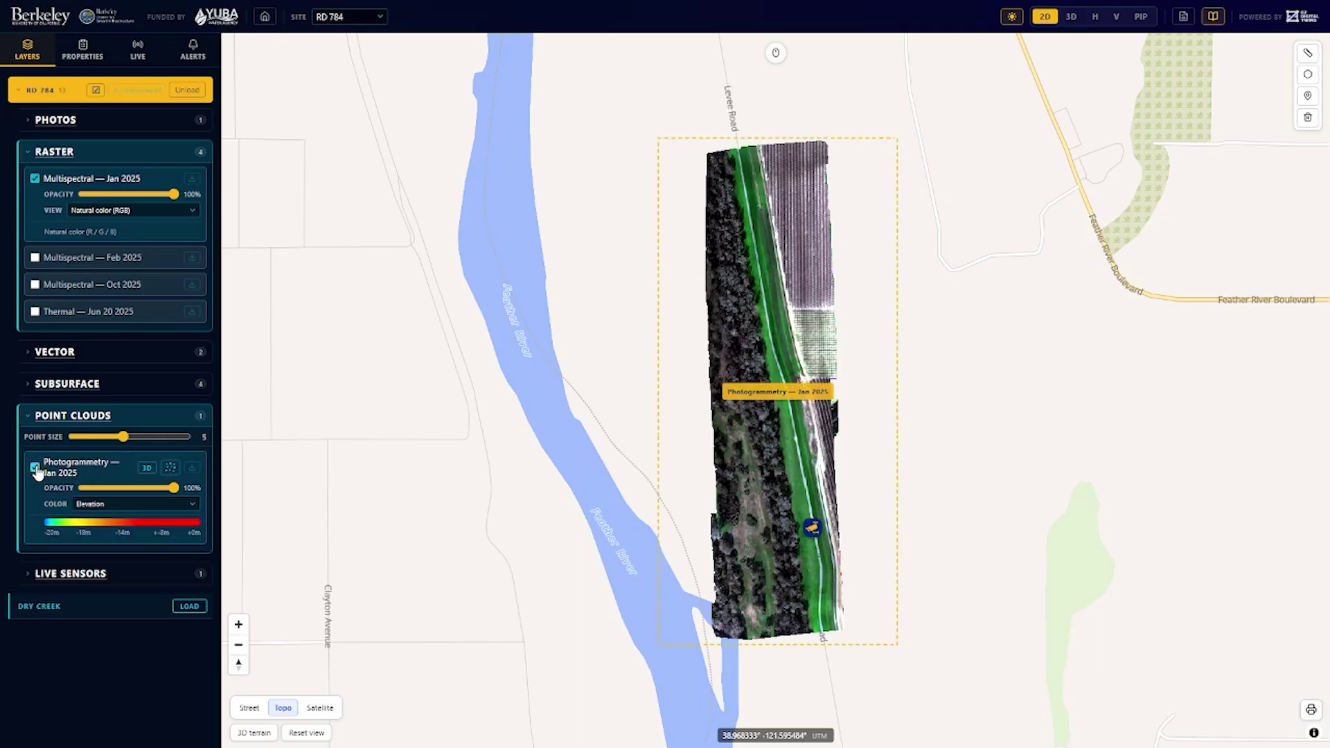
pyautogui.click(169, 466)
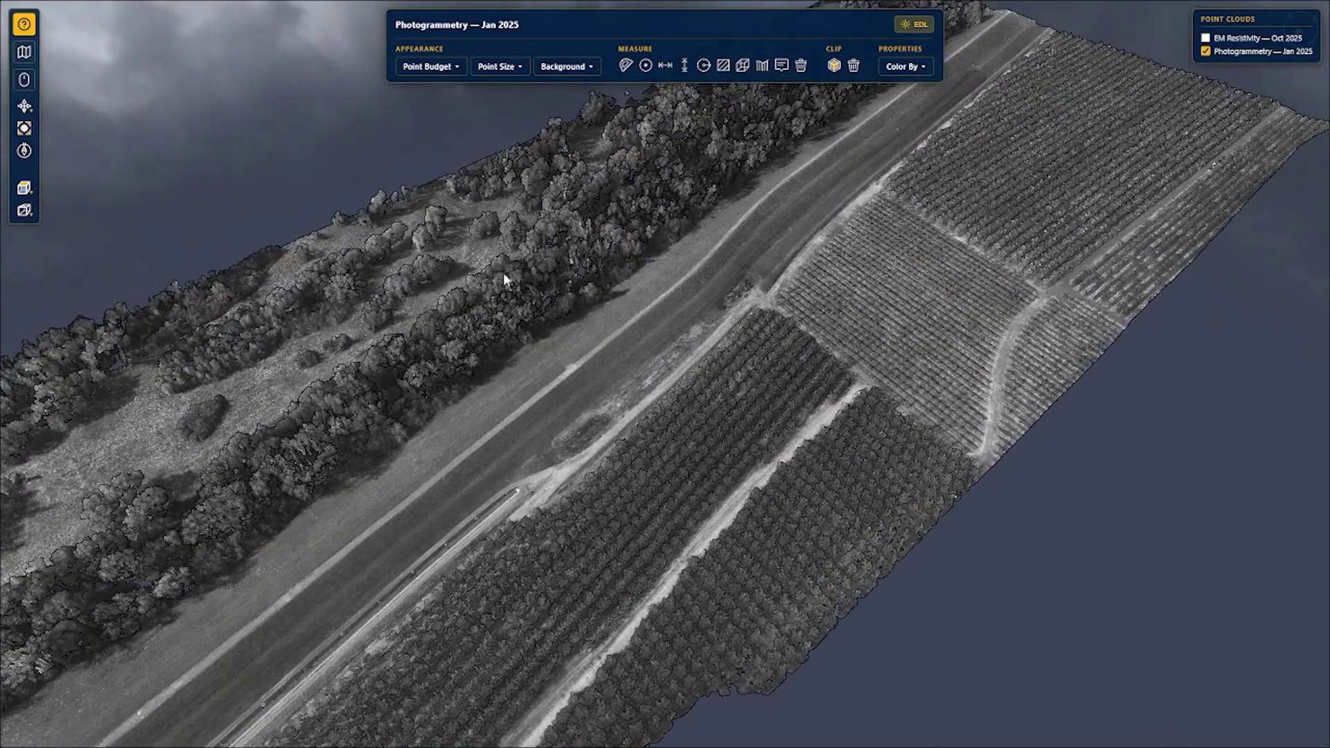
# Open the point cloud viewer's guided tour, advance to the Color by stop, and skip the rest
pyautogui.click(24, 24)
pyautogui.click(746, 407)
pyautogui.click(200, 173)
pyautogui.click(1291, 160)
pyautogui.click(998, 115)
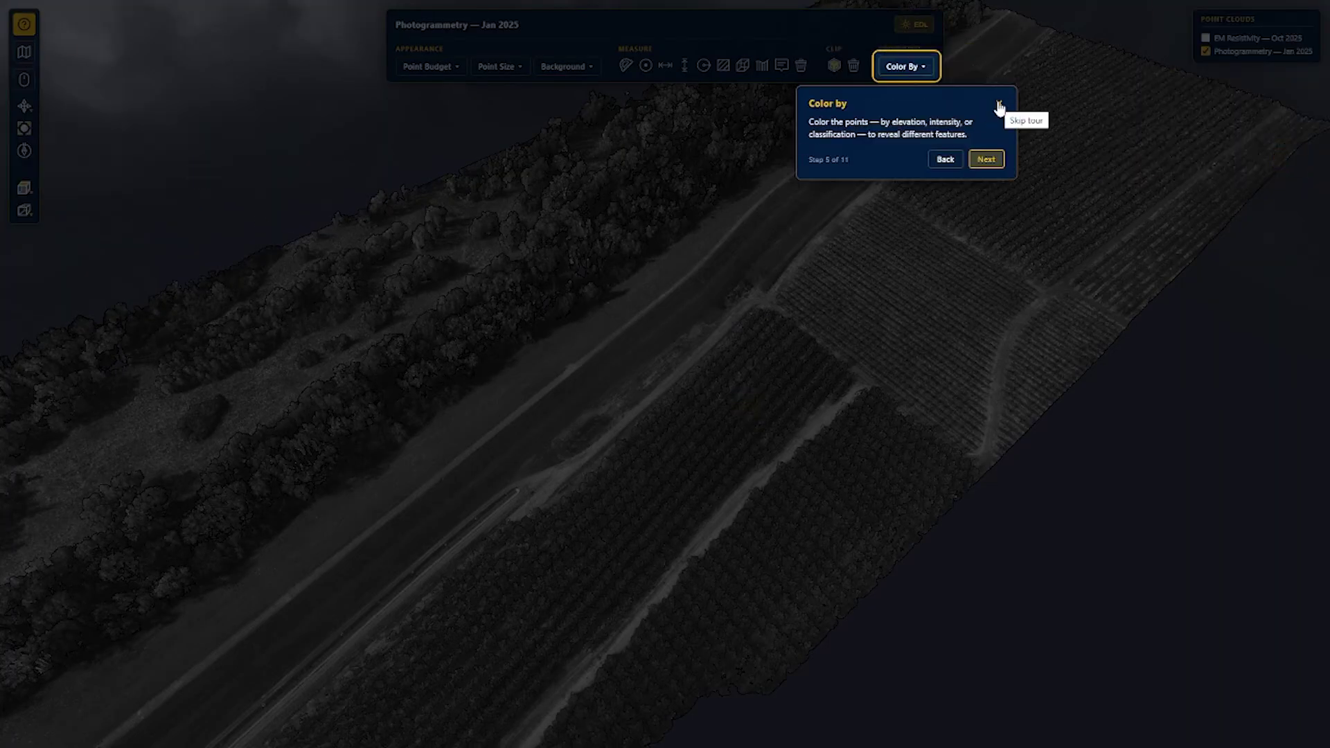
pyautogui.click(1001, 101)
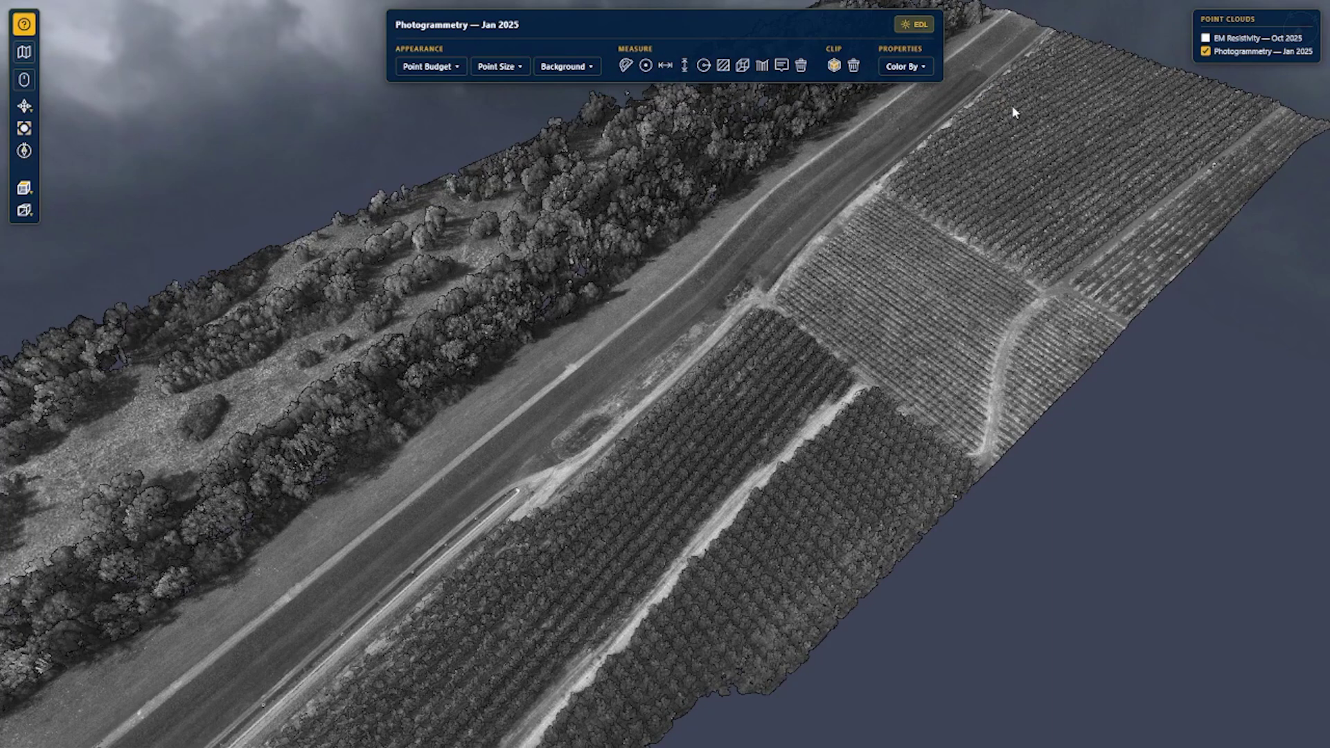
# Load the EM Resistivity — Oct 2025 cloud alongside the photogrammetry, and hide and show each cloud in turn
pyautogui.click(1205, 39)
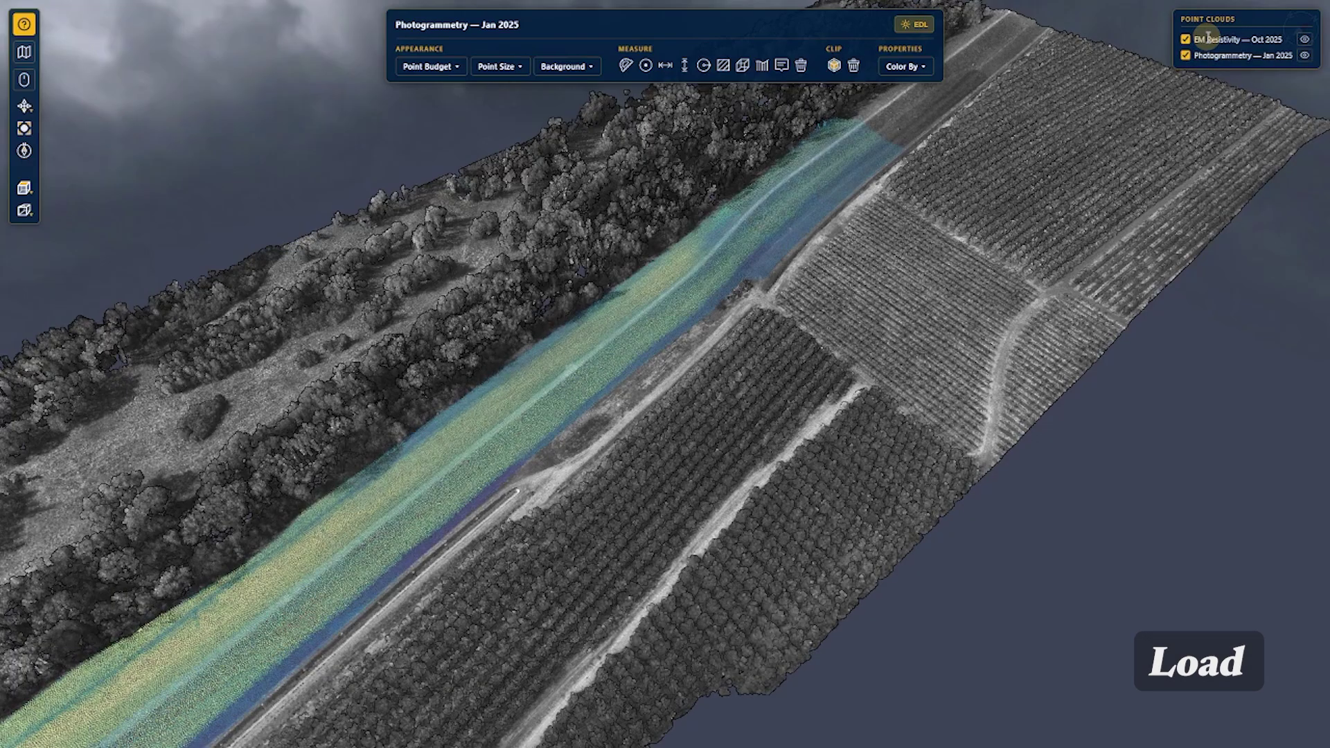
pyautogui.click(1305, 54)
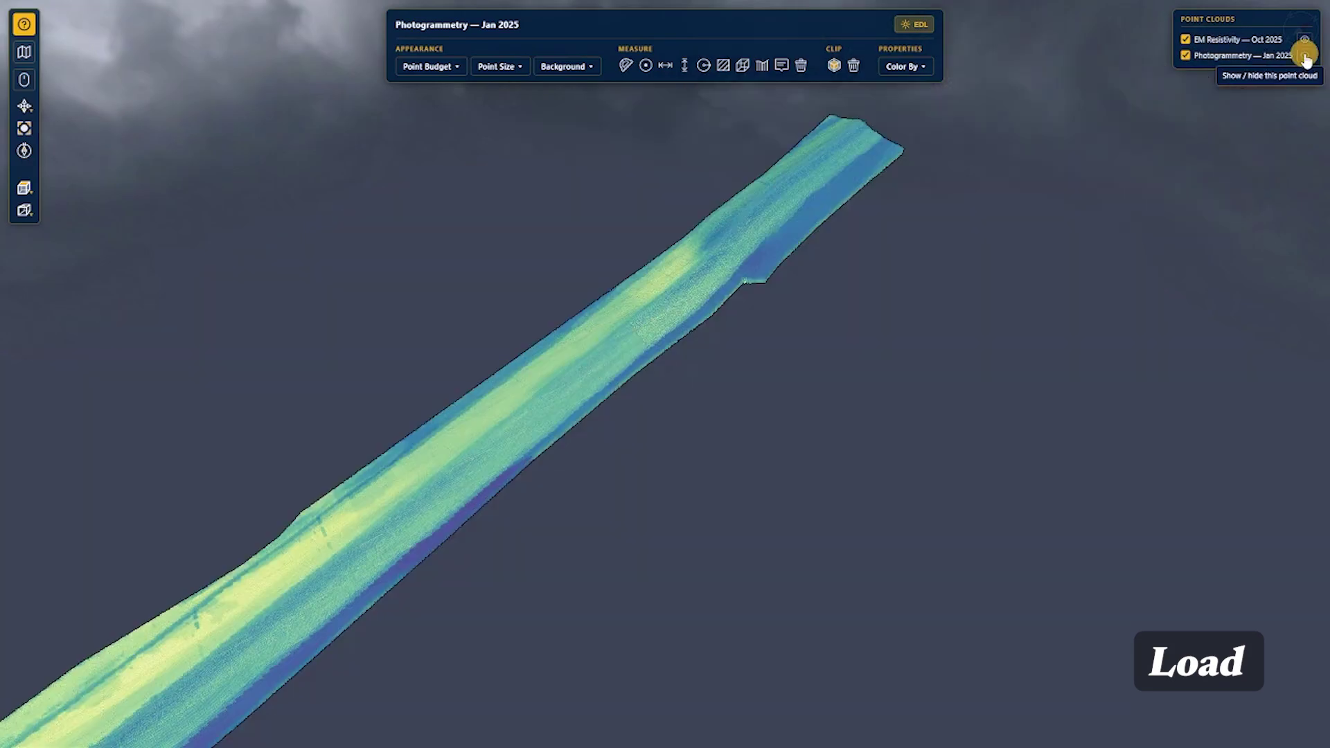
pyautogui.click(1305, 55)
pyautogui.click(1304, 39)
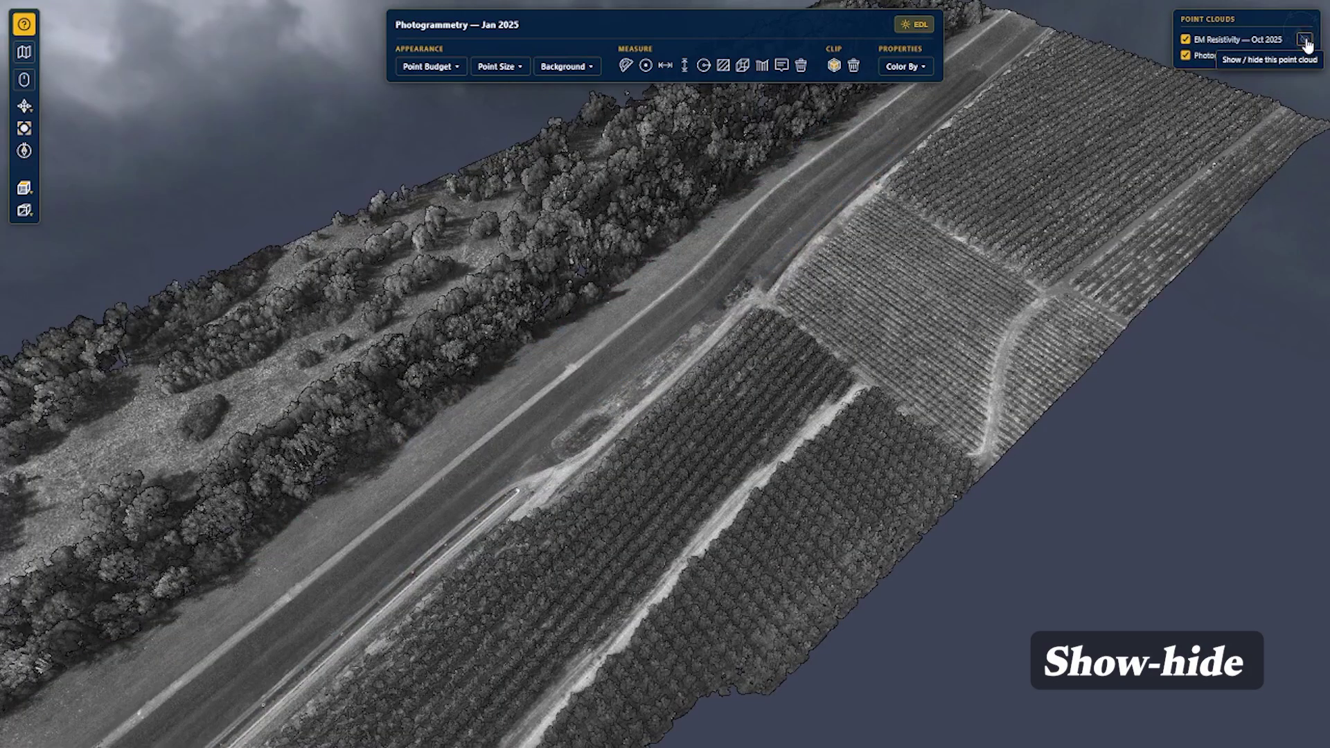
pyautogui.click(1304, 40)
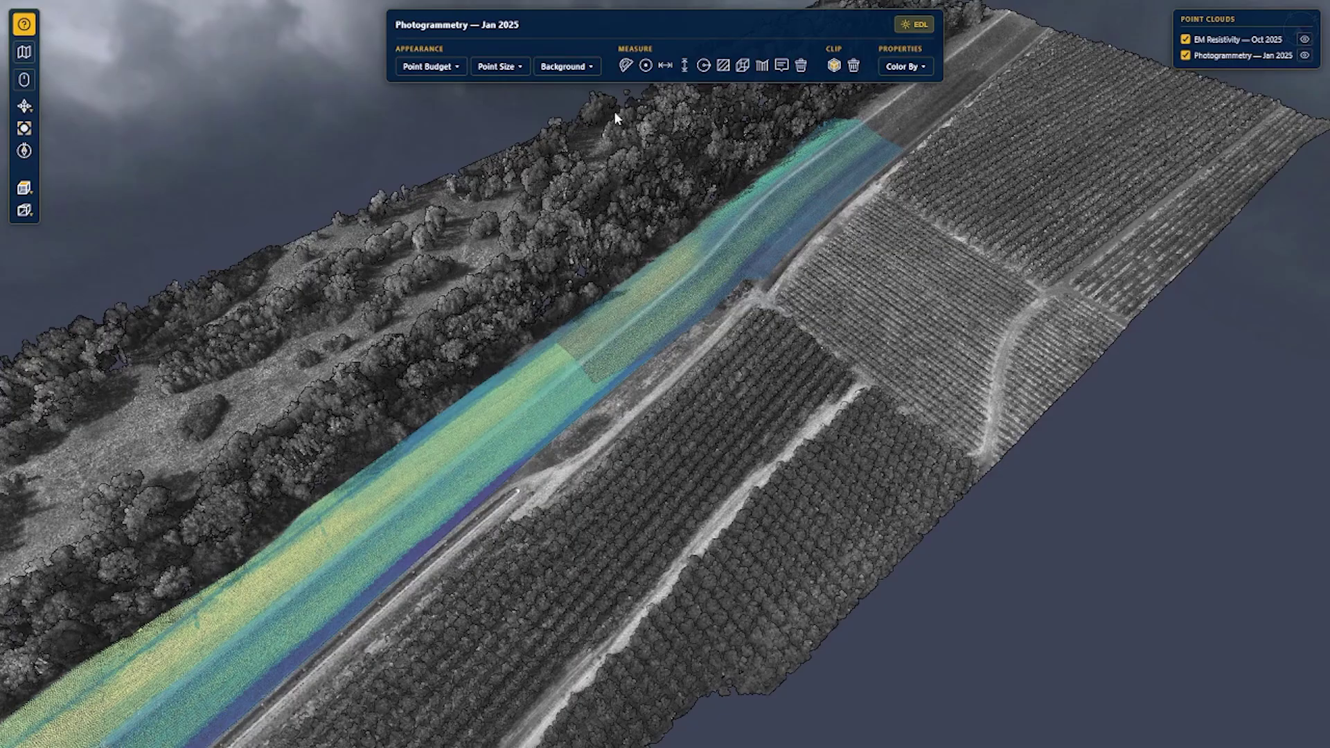
# Show and hide the mouse navigation guide, and switch the navigation mode to Orbit and back to Earth
pyautogui.click(25, 81)
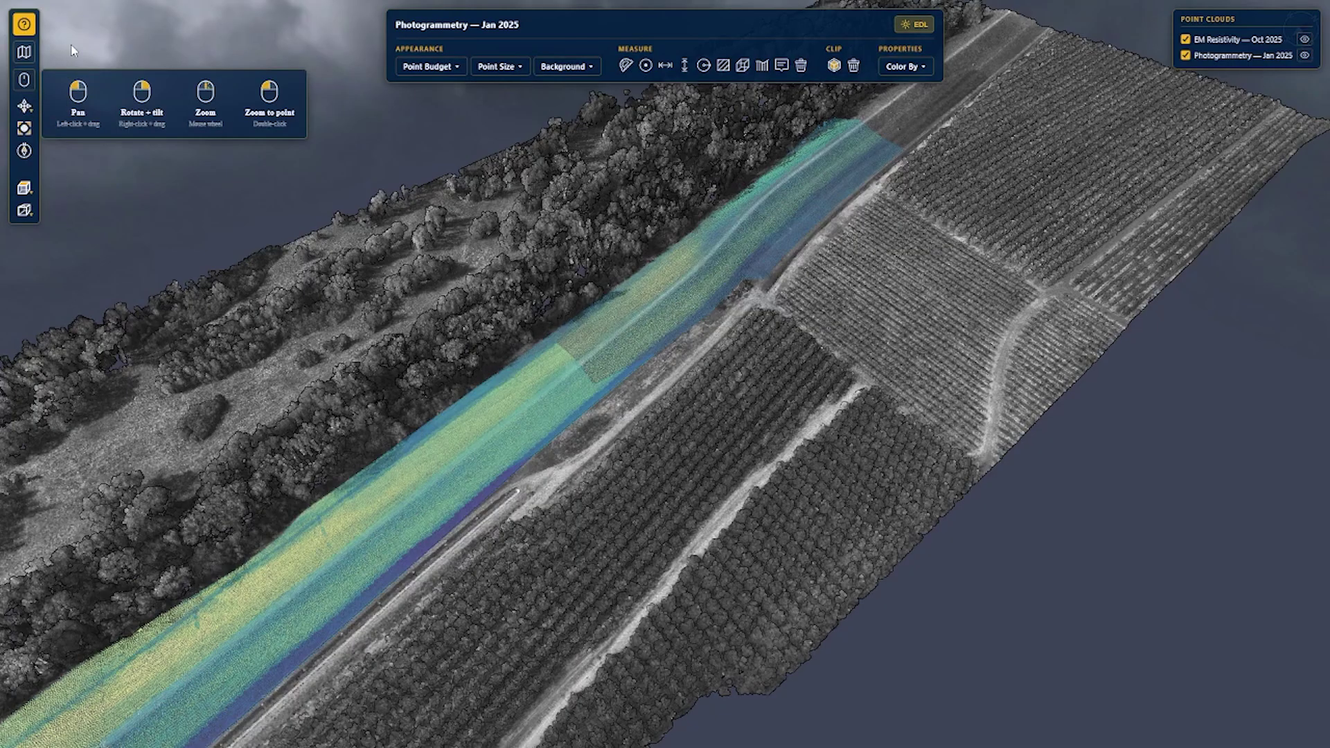
pyautogui.click(24, 80)
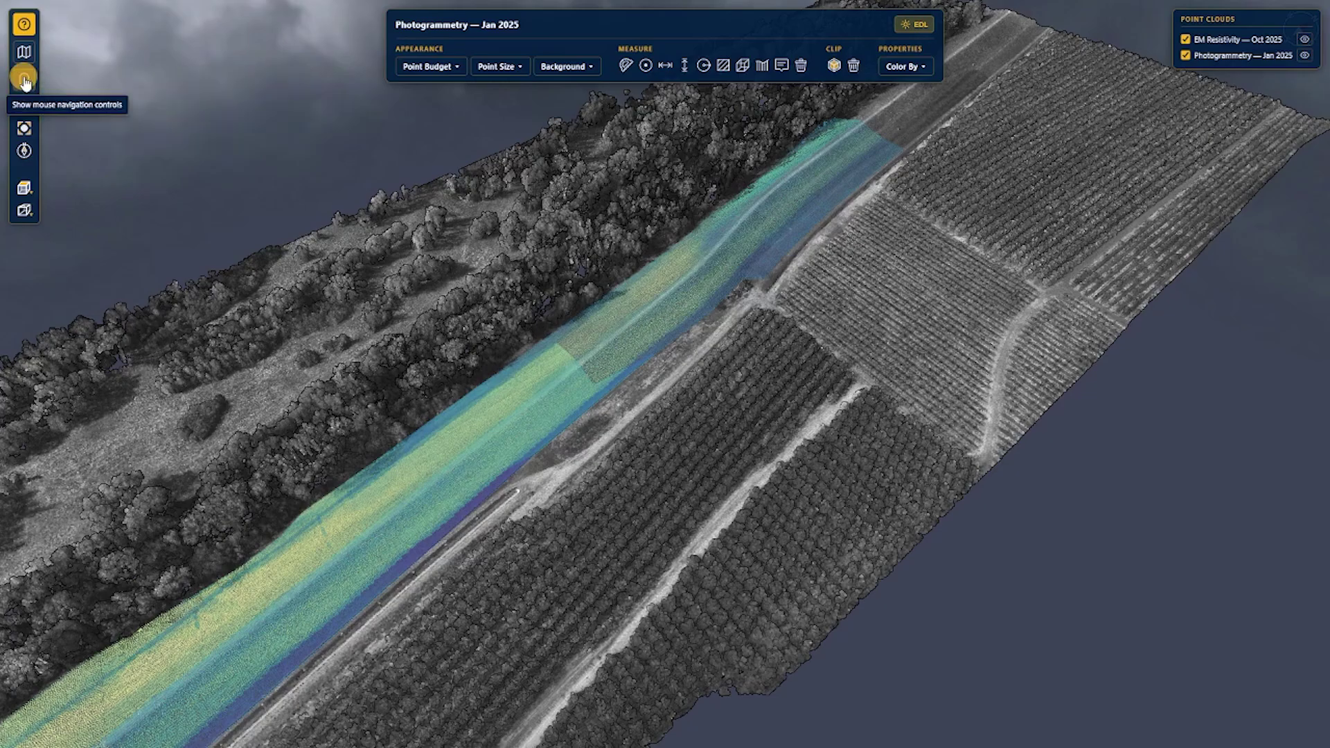
pyautogui.click(24, 108)
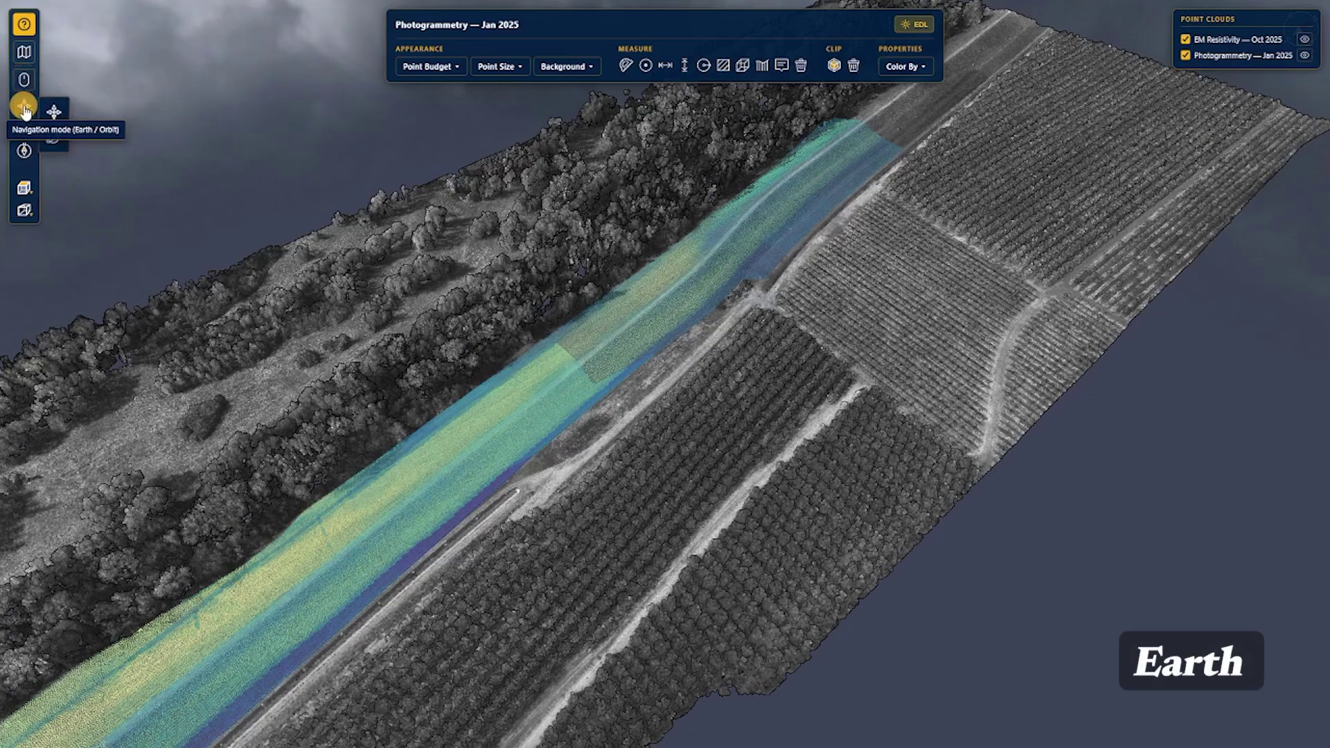
pyautogui.click(54, 137)
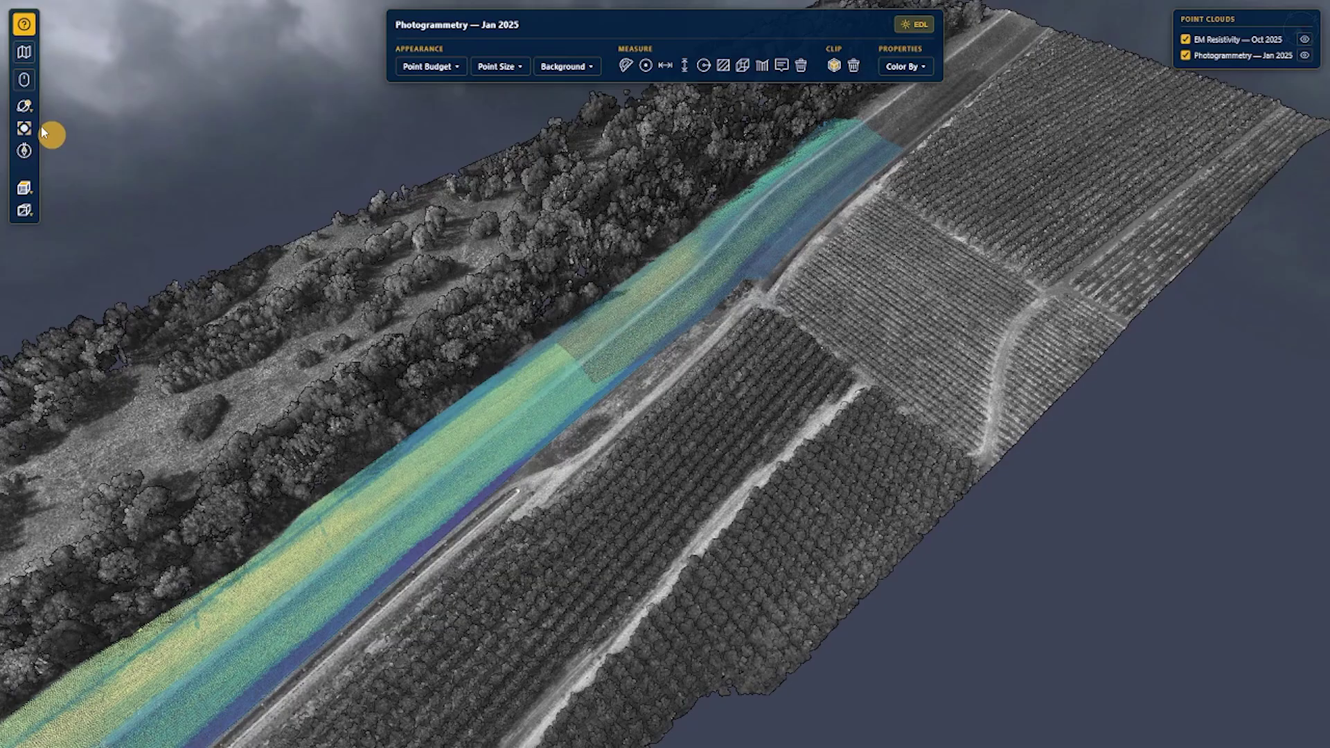
pyautogui.click(28, 109)
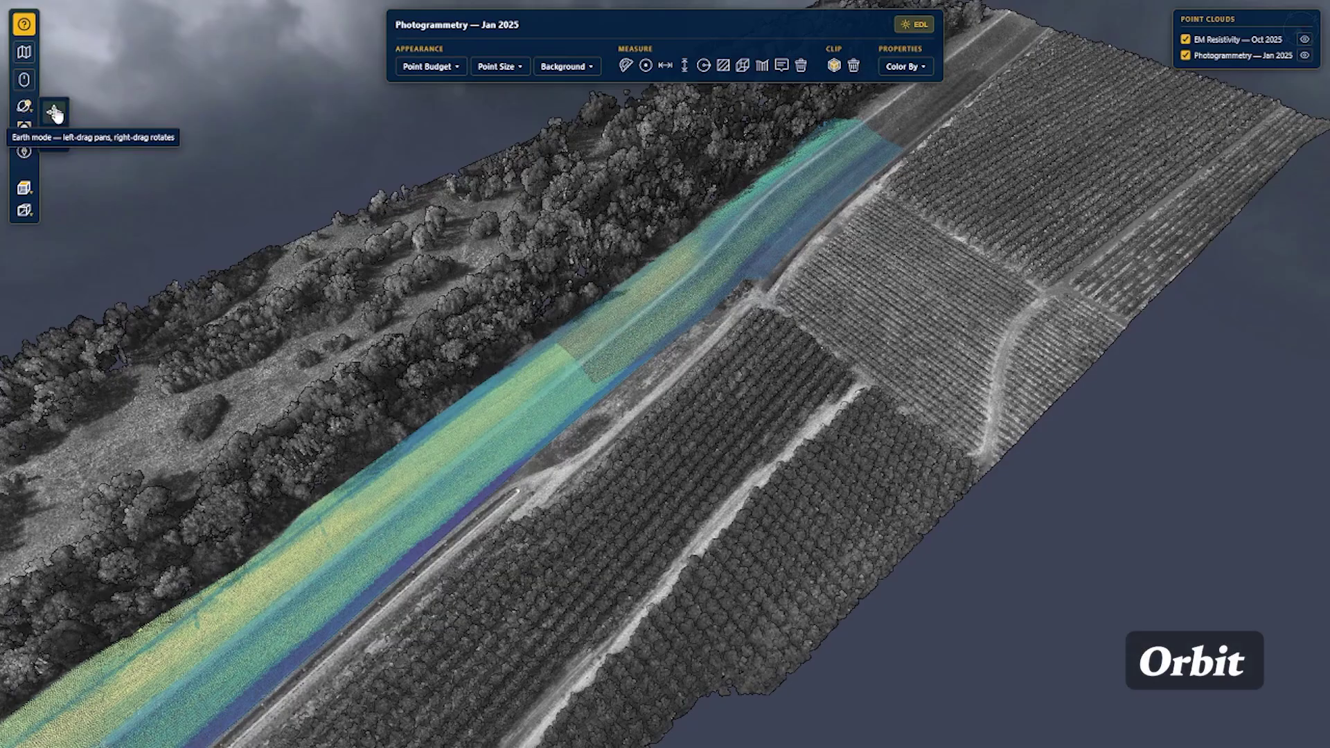
pyautogui.click(55, 112)
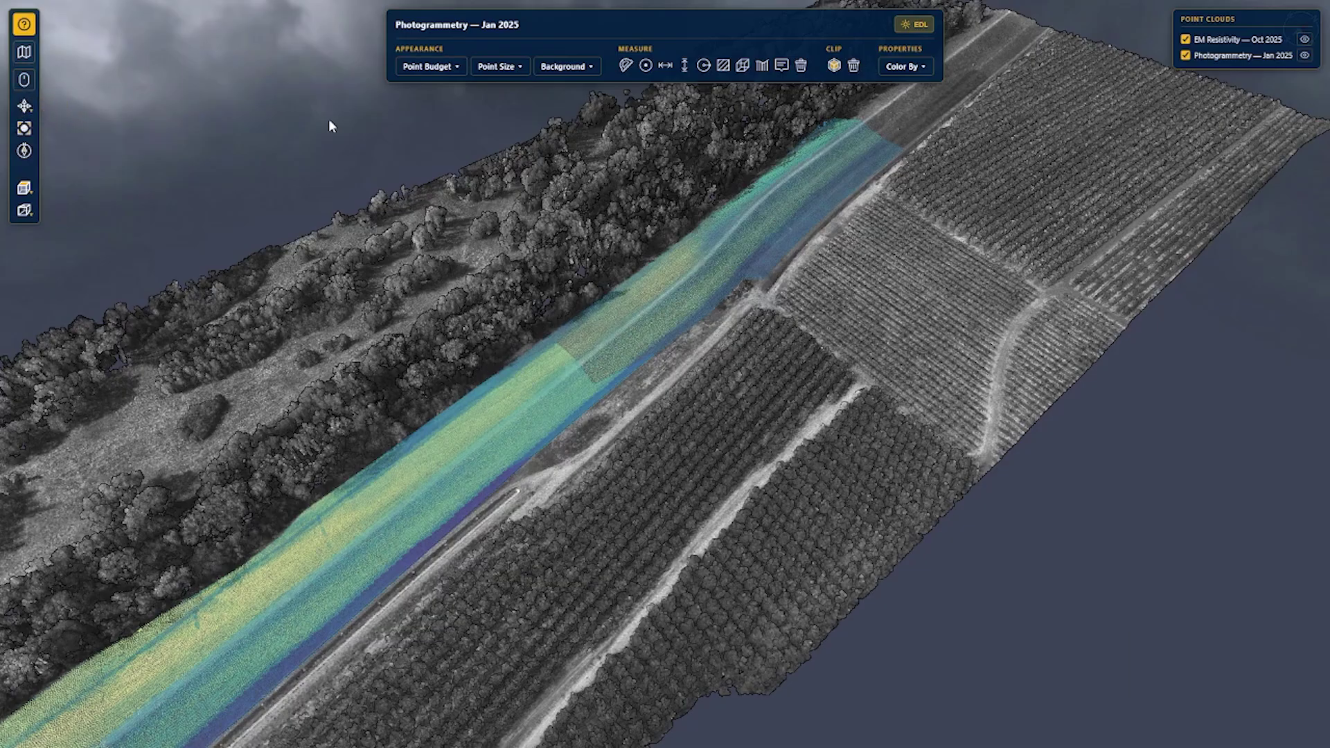
# Toggle EDL shading off and on, and color the photogrammetry cloud by Elevation, followed by Intensity Gradient
pyautogui.click(905, 25)
pyautogui.click(905, 24)
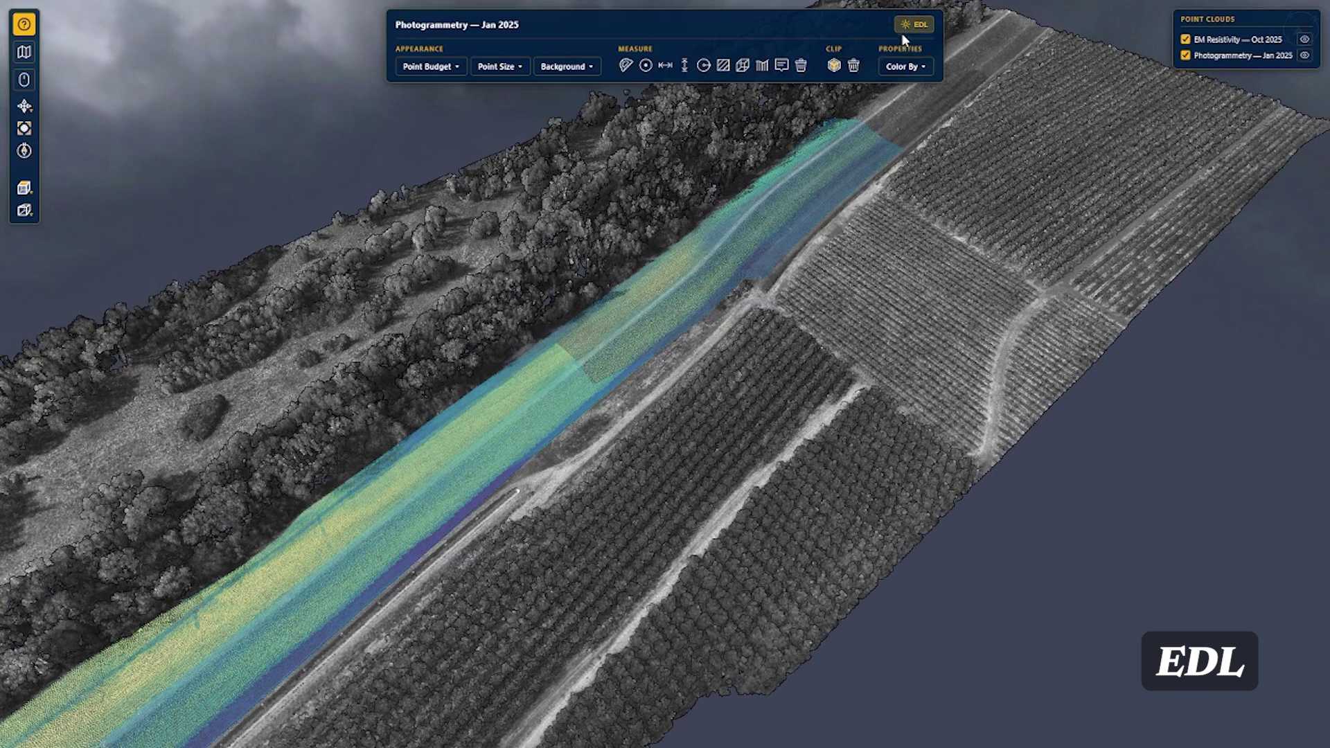
pyautogui.click(906, 67)
pyautogui.click(908, 150)
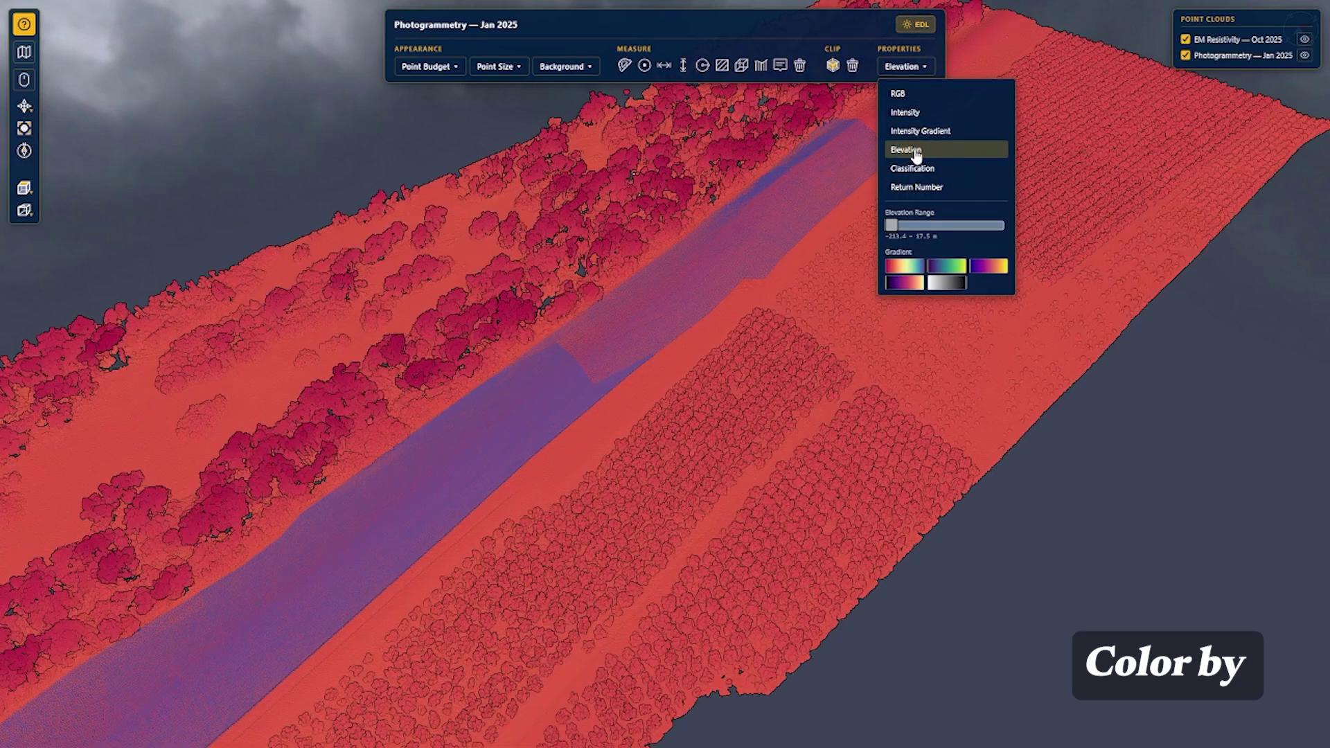
pyautogui.click(914, 131)
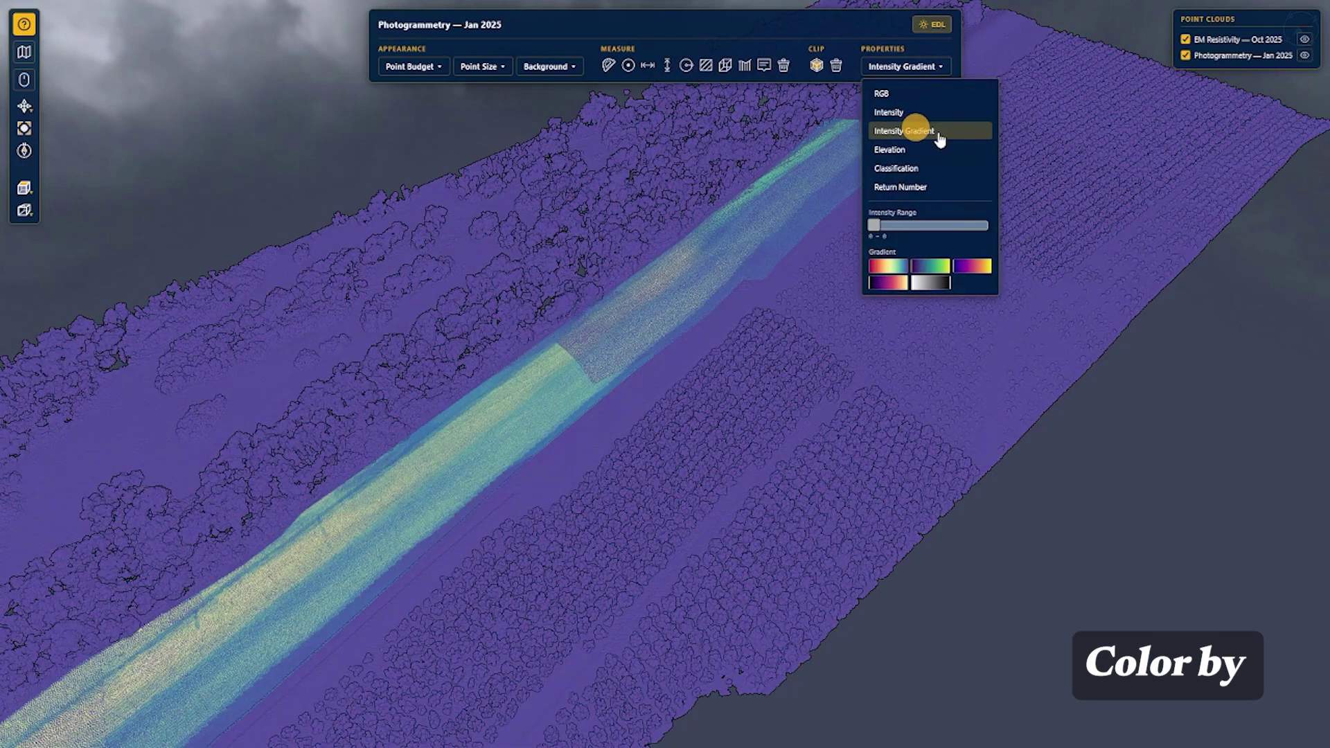
# Color the photogrammetry cloud by RGB, and unload and reload the EM Resistivity — Oct 2025 cloud
pyautogui.click(1185, 38)
pyautogui.click(905, 66)
pyautogui.click(894, 98)
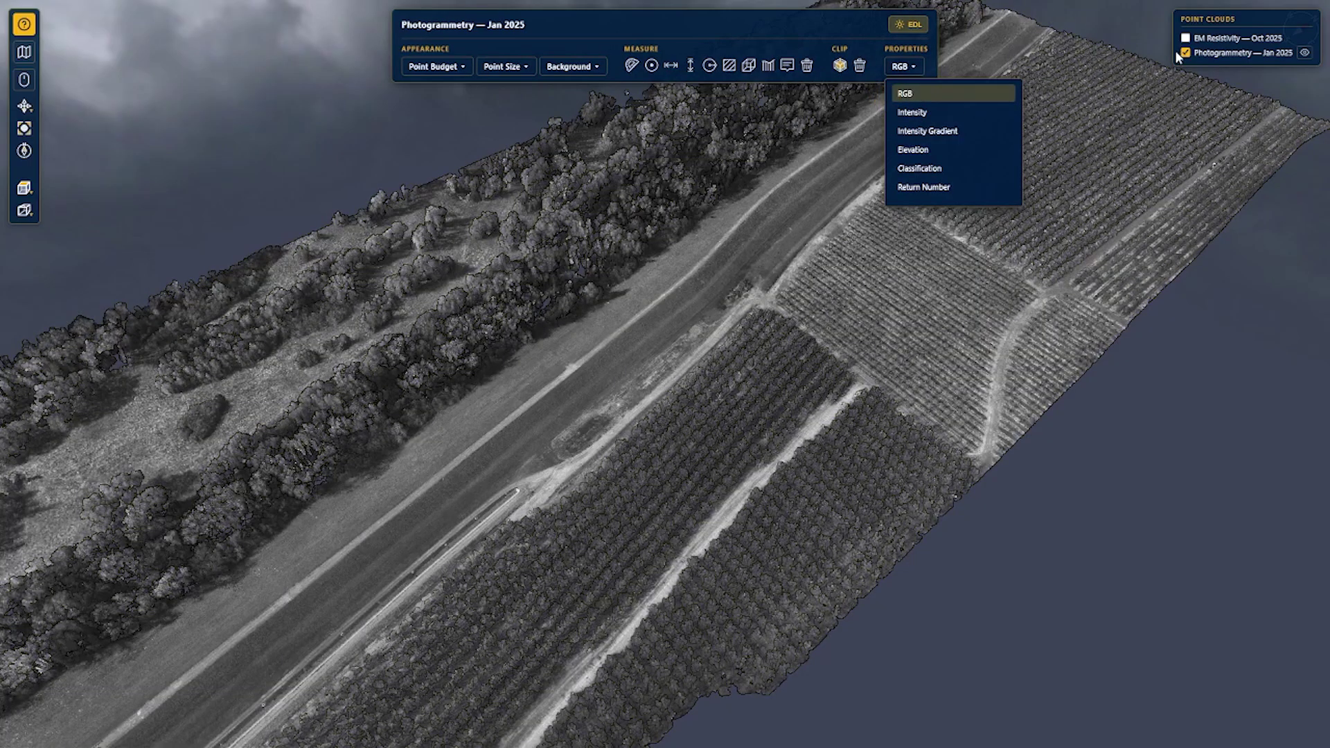
pyautogui.click(1185, 39)
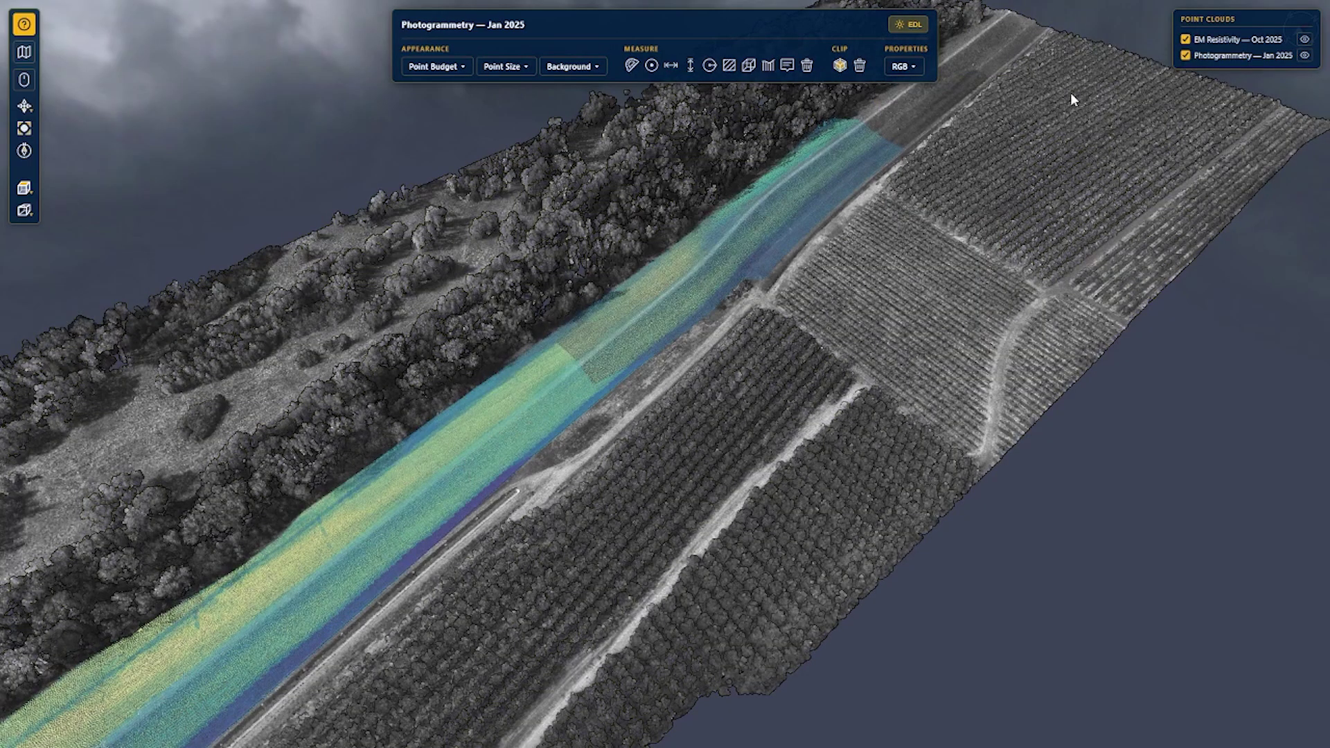
# Measure a four-point distance path from the woodland across the levee into the orchard fields, and remove the measurement
pyautogui.click(671, 65)
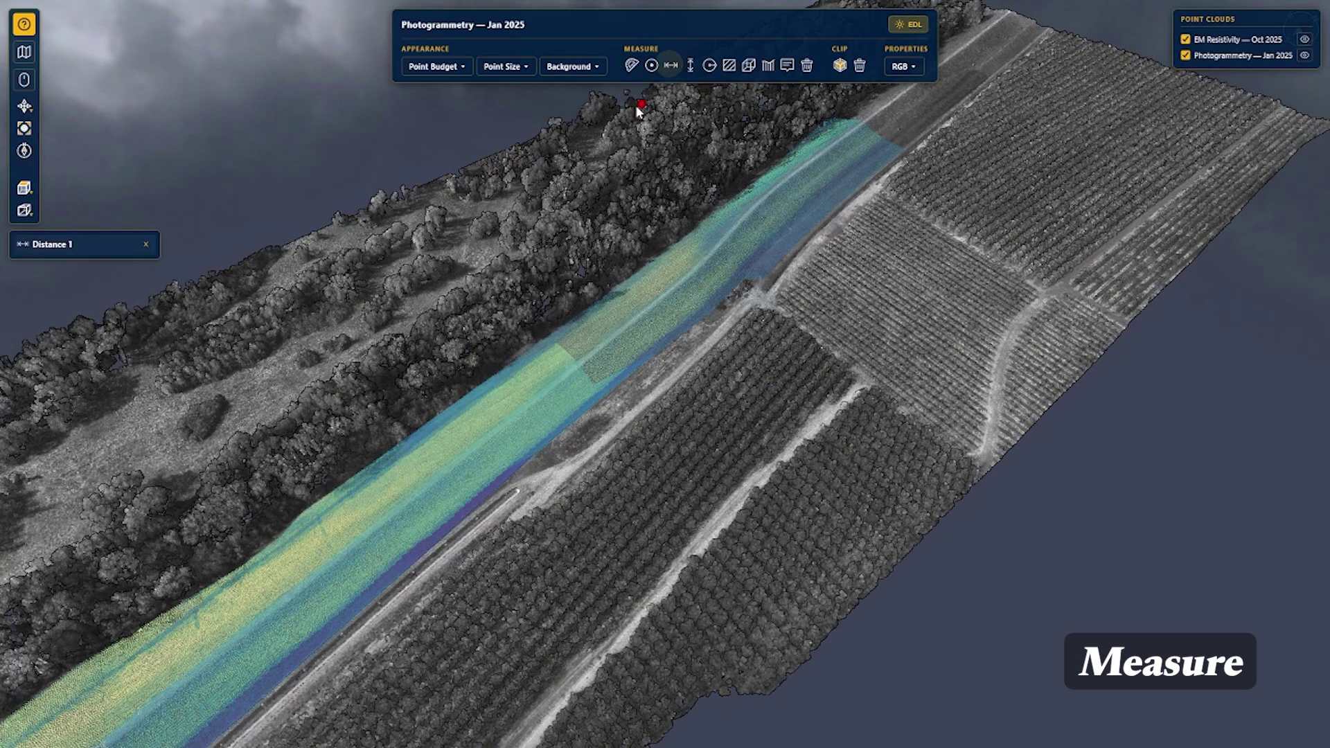
pyautogui.click(485, 252)
pyautogui.click(820, 414)
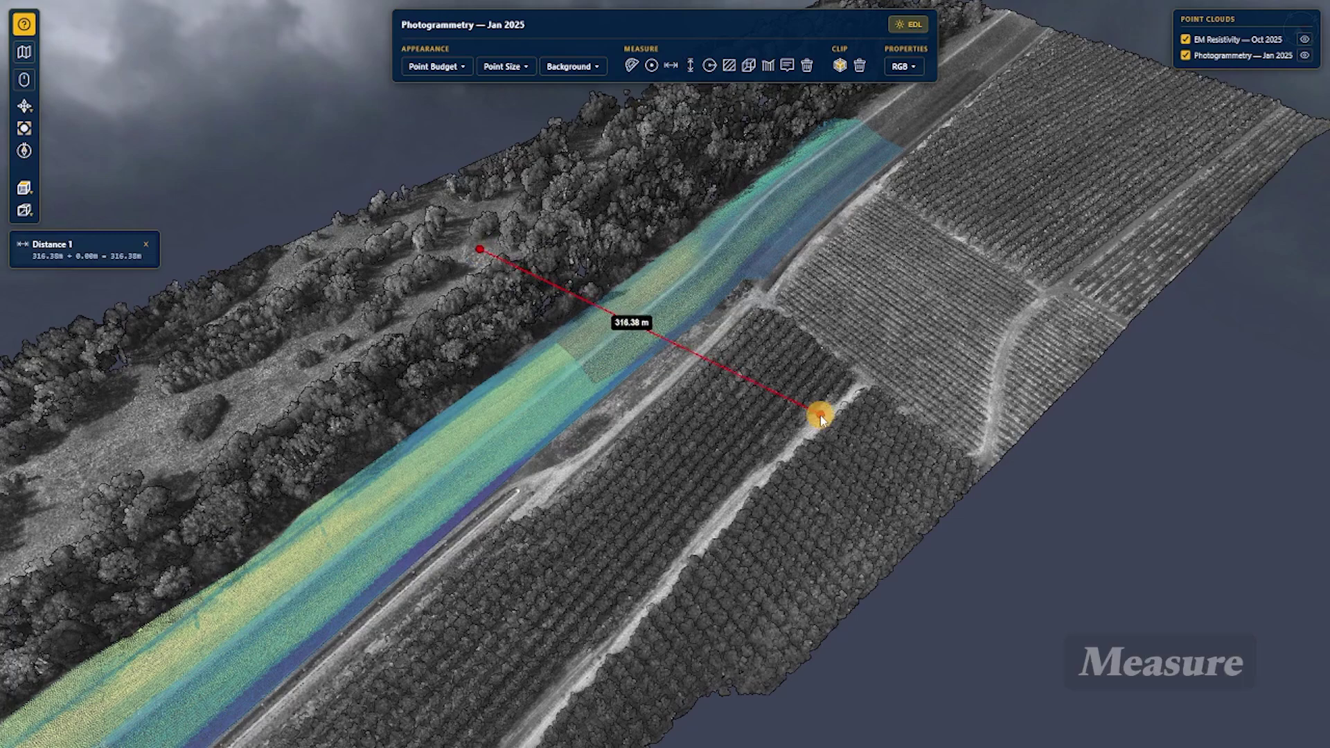
pyautogui.click(872, 376)
pyautogui.click(824, 235)
pyautogui.rightClick(824, 236)
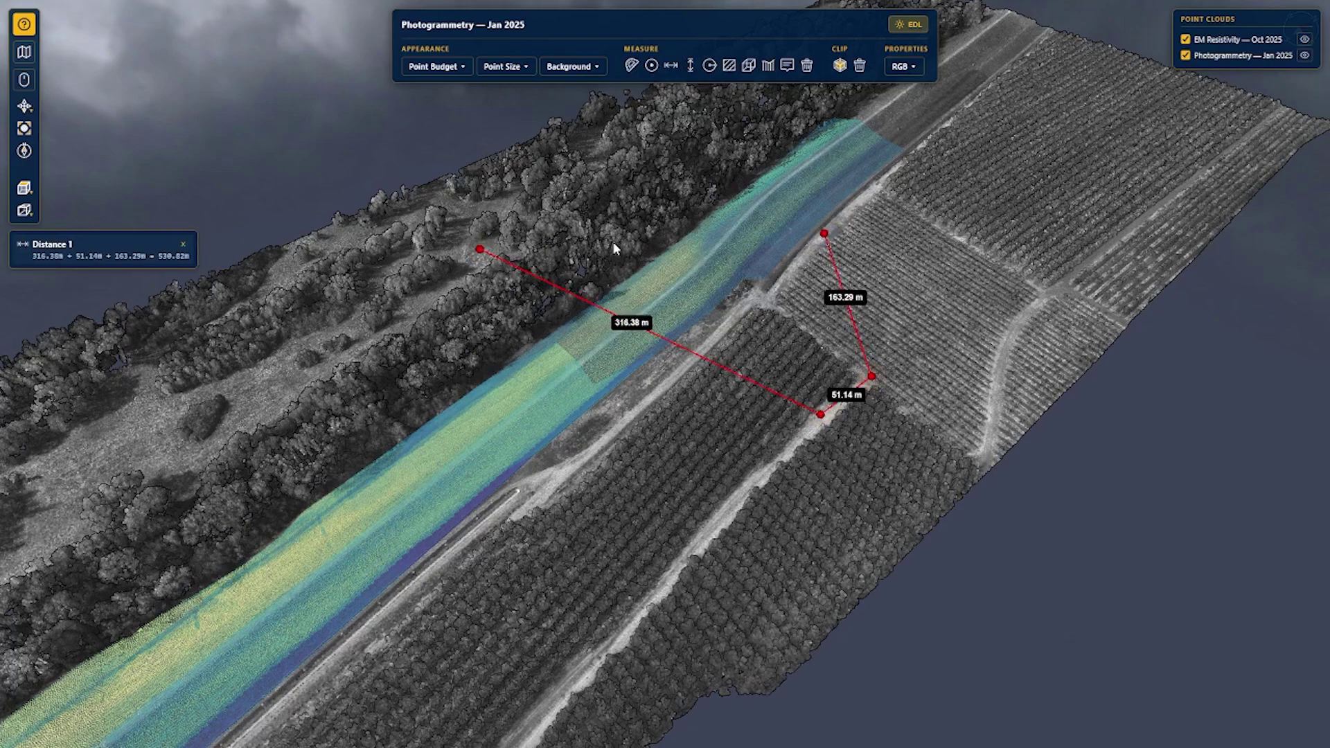
pyautogui.click(183, 248)
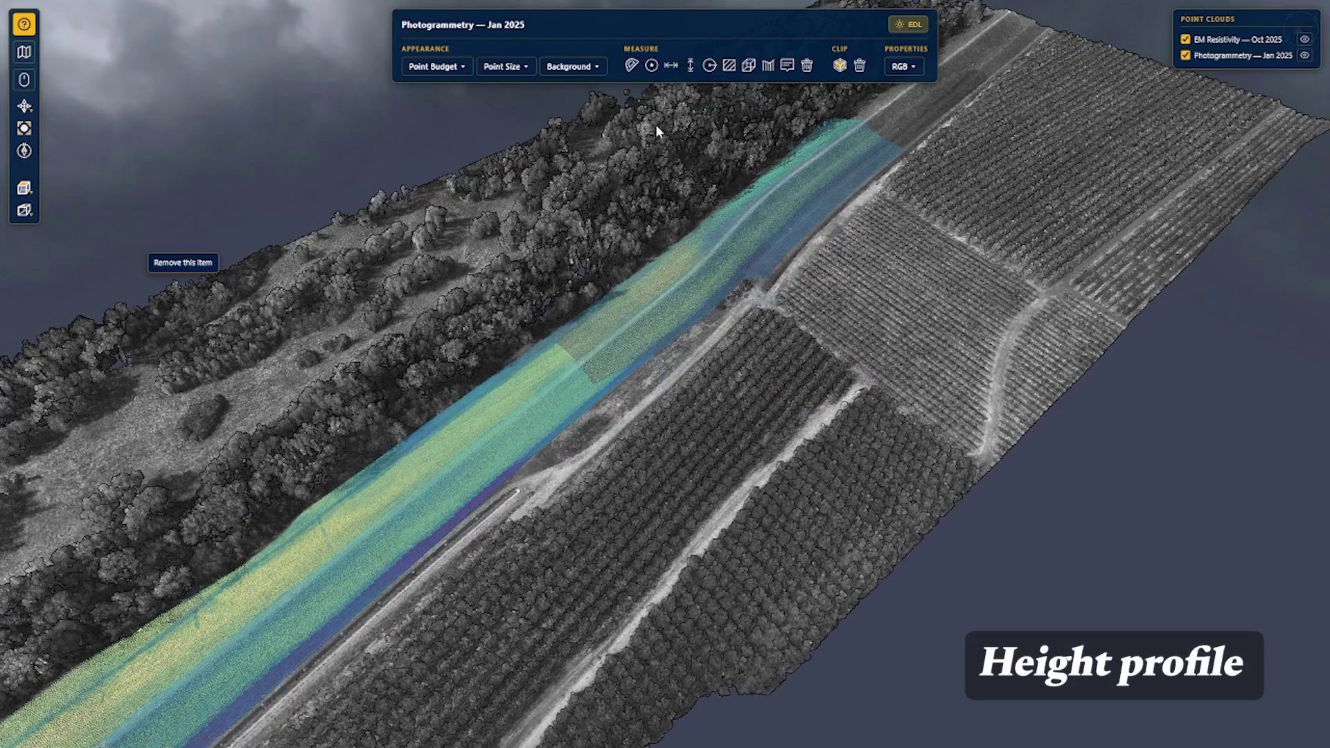
# Draw a height profile from the woodland across the levee to the field road, examine the levee cross-section closely, and remove the profile
pyautogui.click(768, 67)
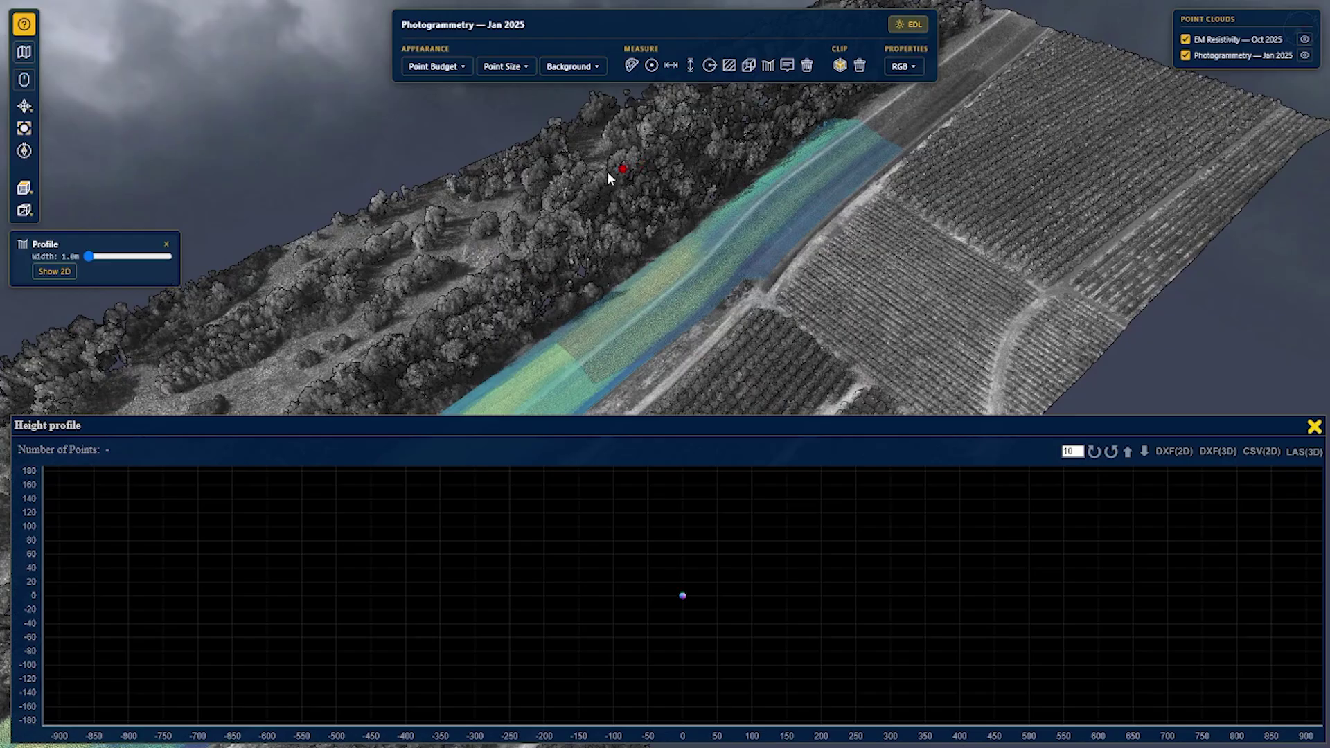
pyautogui.click(496, 207)
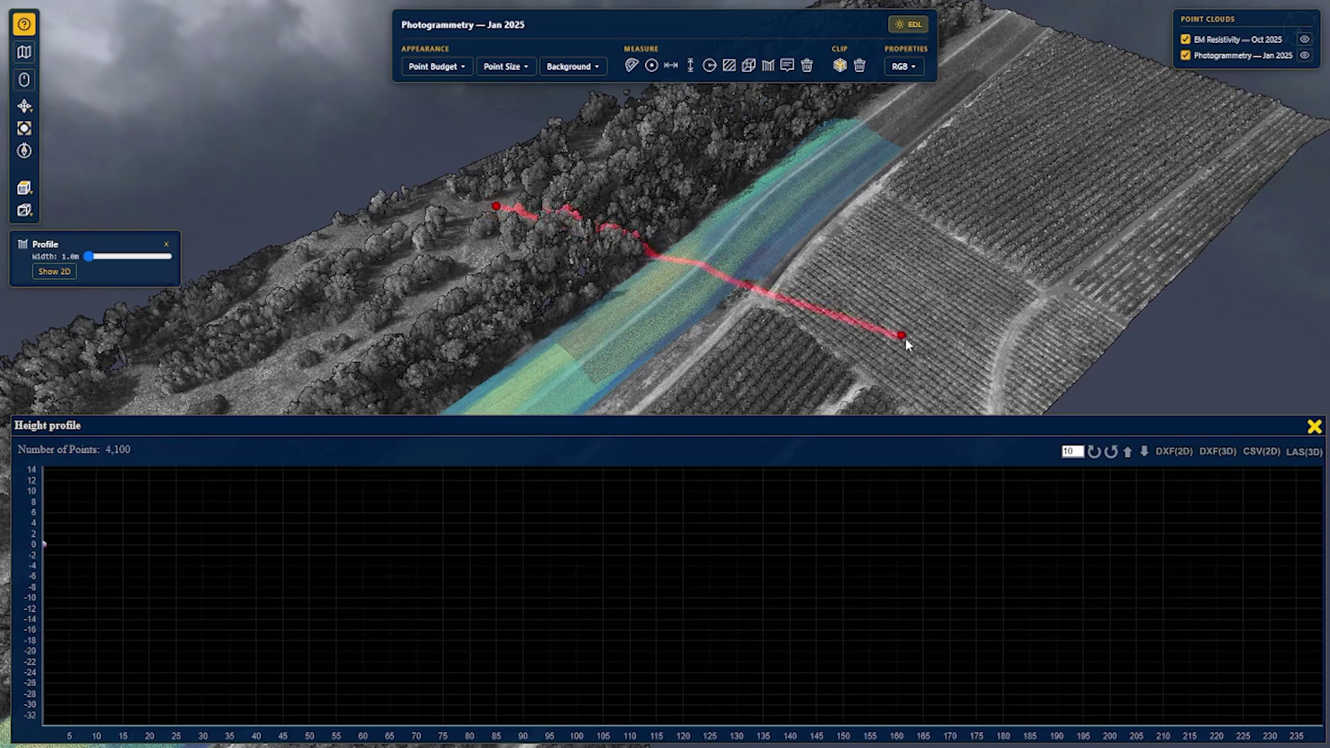
pyautogui.click(997, 373)
pyautogui.rightClick(997, 373)
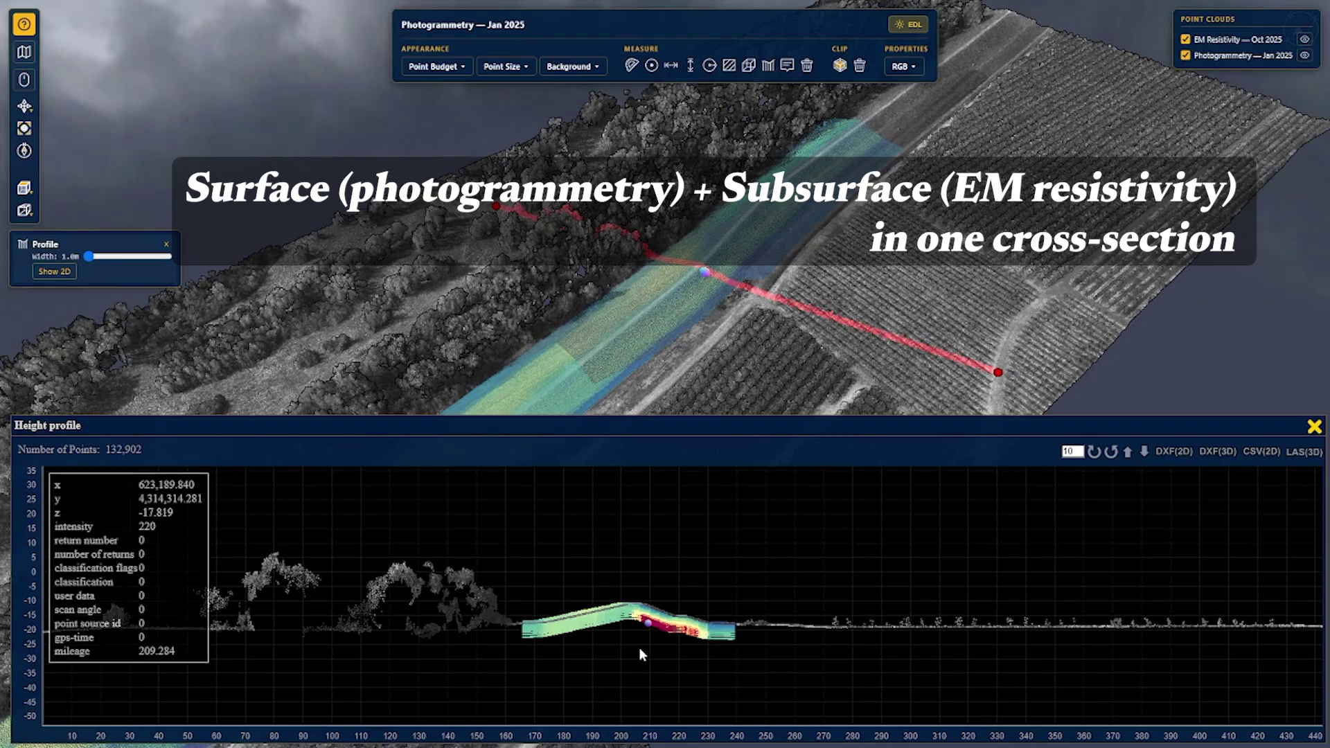
pyautogui.scroll(2, 650, 651)
pyautogui.scroll(5, 652, 648)
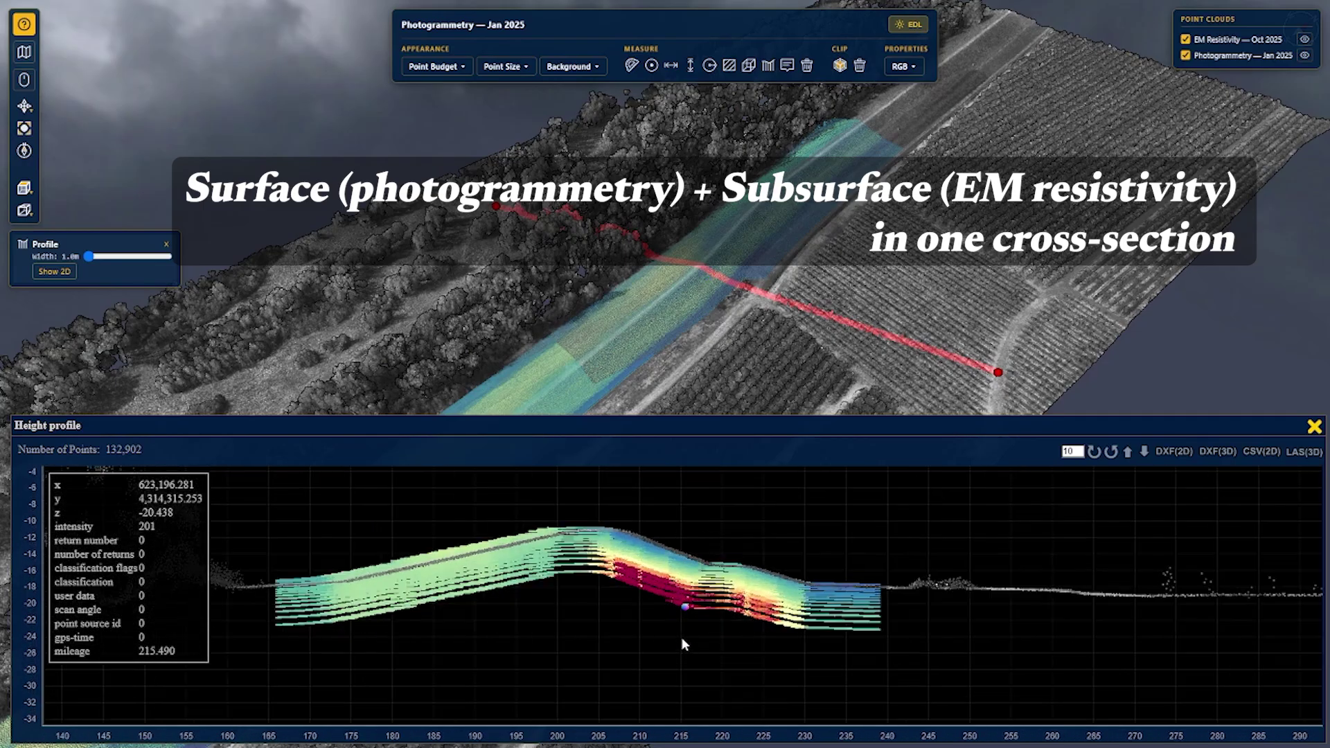
pyautogui.scroll(3, 685, 629)
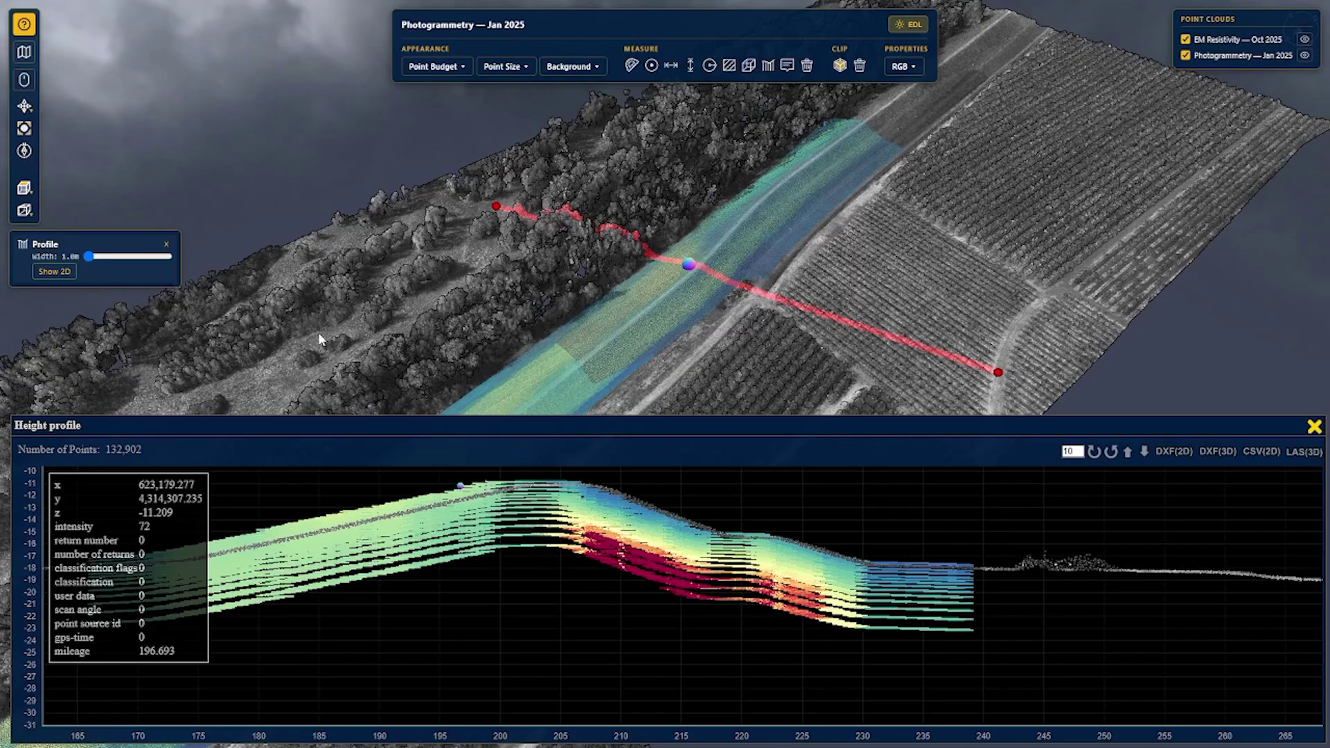
pyautogui.click(167, 248)
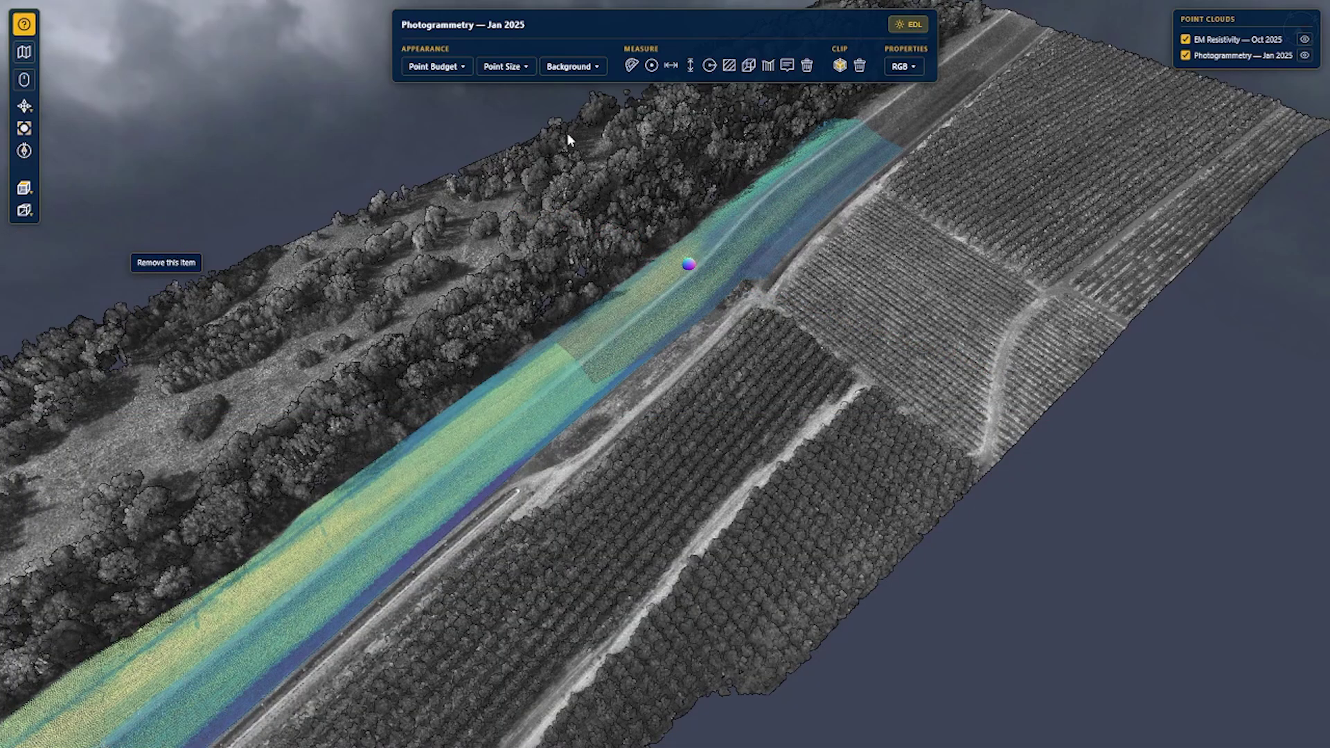
# Measure the cut and fill volume of a four-vertex area across the middle of the levee, and remove the measurement
pyautogui.click(748, 66)
pyautogui.click(628, 246)
pyautogui.click(652, 261)
pyautogui.click(468, 390)
pyautogui.click(586, 458)
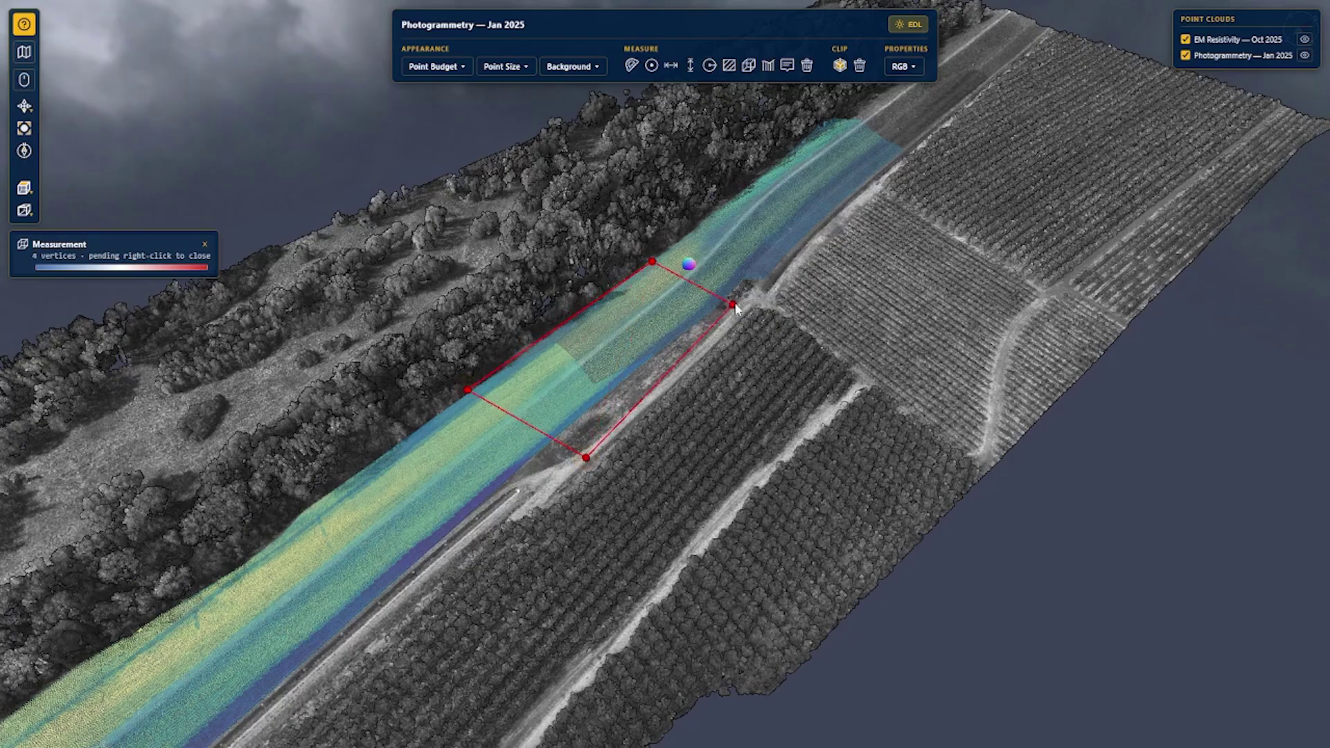
pyautogui.rightClick(756, 299)
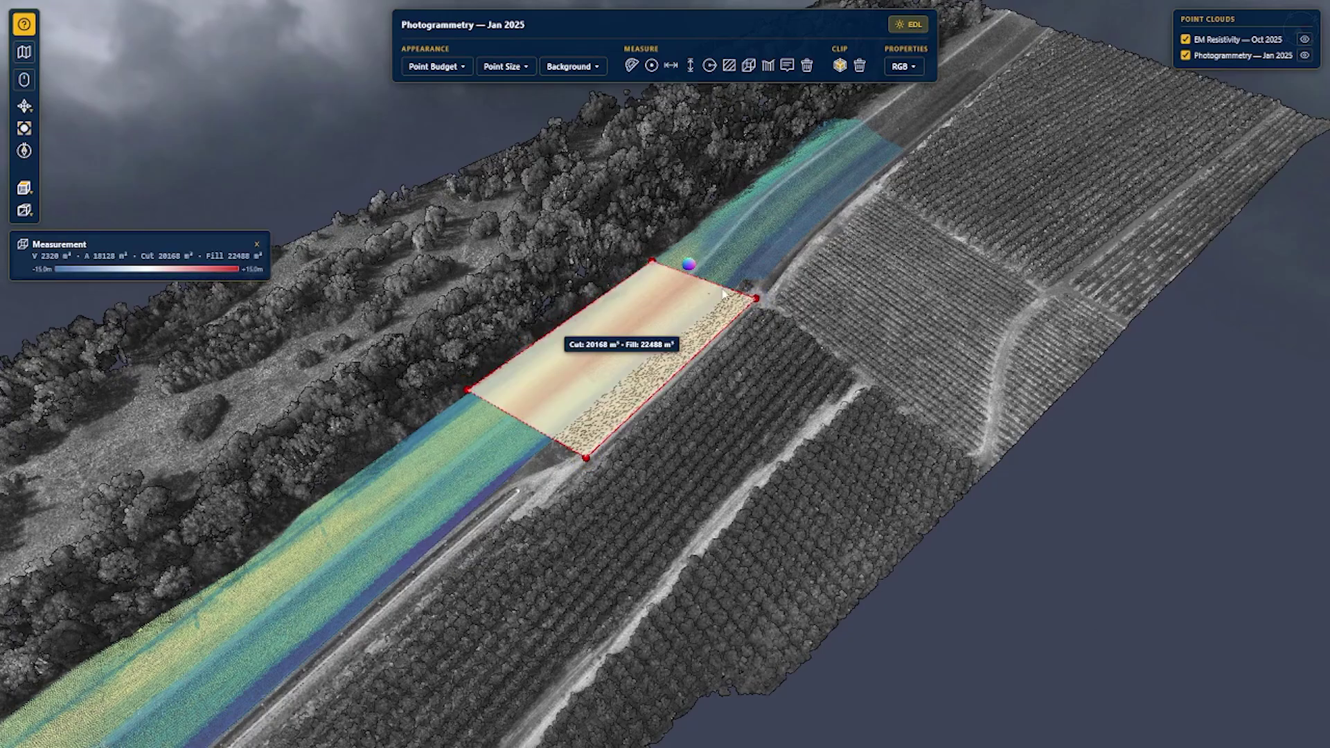
pyautogui.click(257, 247)
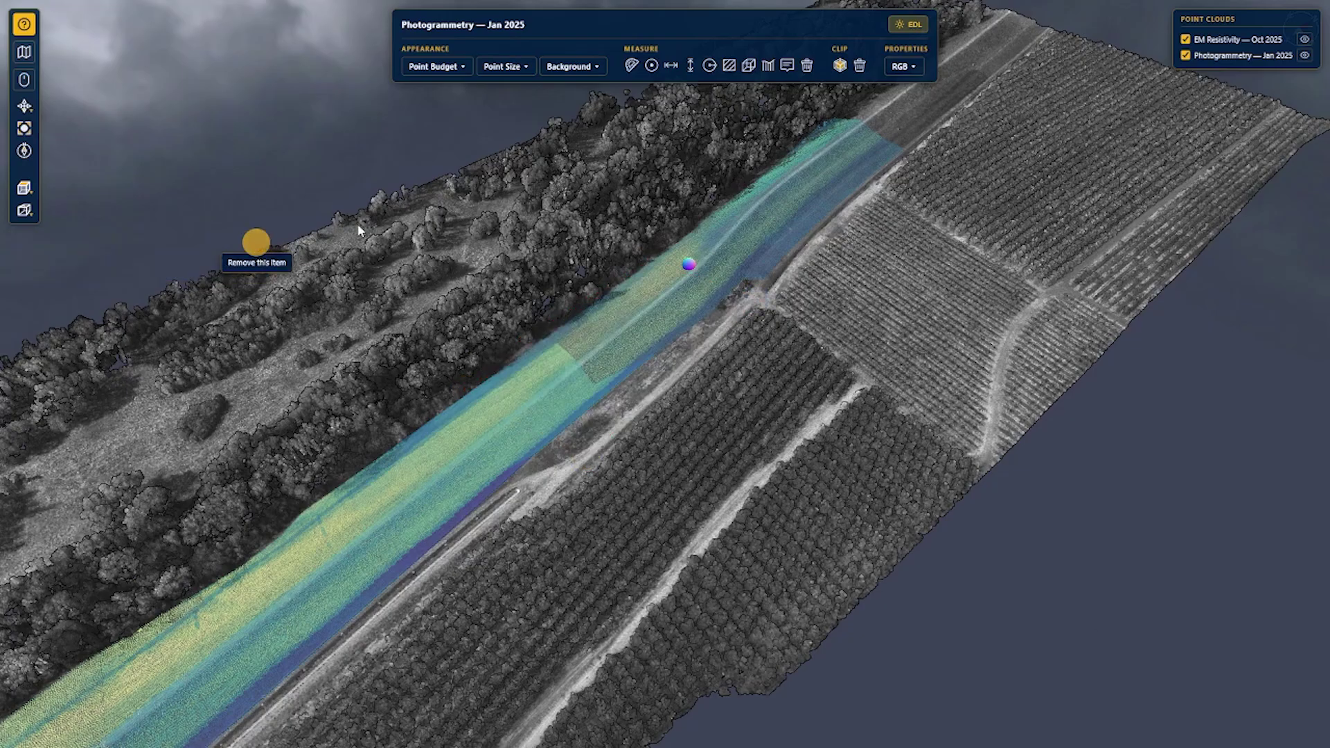
# Add a clip volume around a levee section, enlarge its box on several sides, and set its task to Highlight
pyautogui.click(840, 65)
pyautogui.moveTo(555, 414); pyautogui.dragTo(457, 451)
pyautogui.moveTo(603, 419); pyautogui.dragTo(677, 470)
pyautogui.moveTo(515, 340); pyautogui.dragTo(481, 308)
pyautogui.click(101, 259)
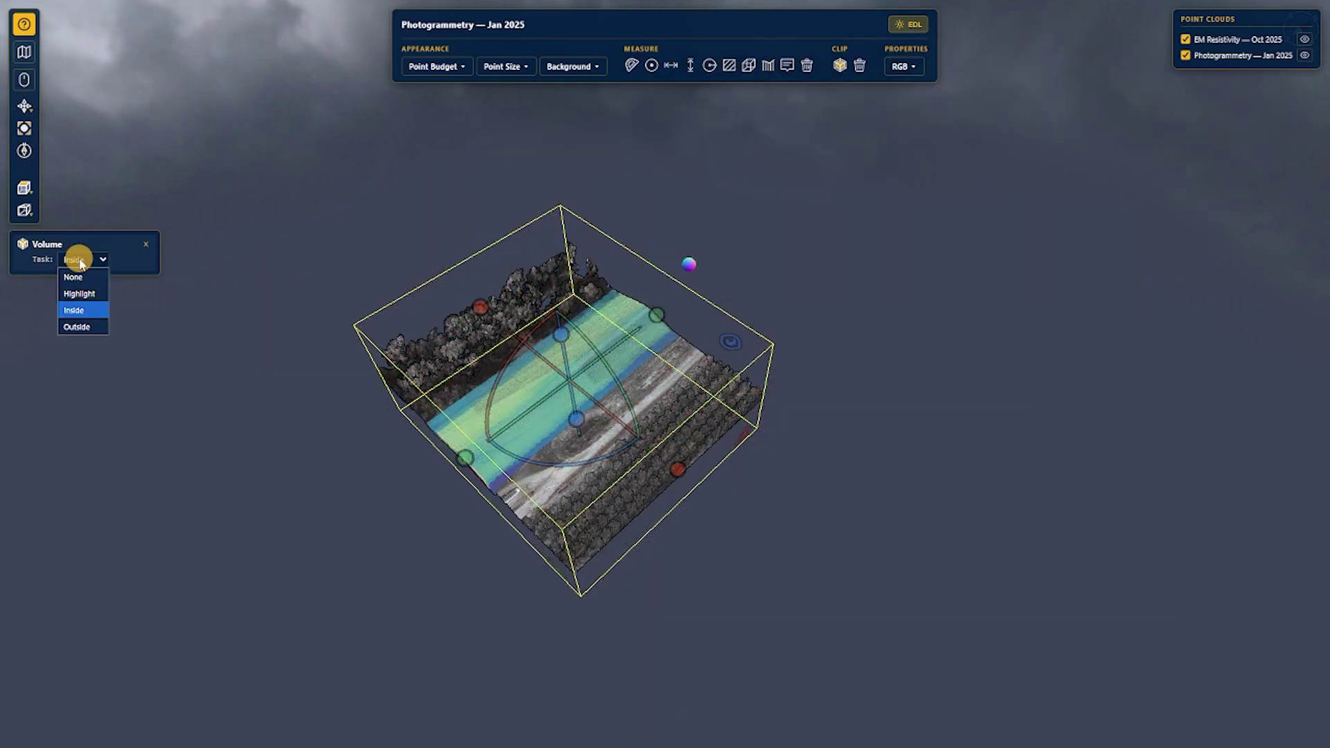
pyautogui.click(77, 291)
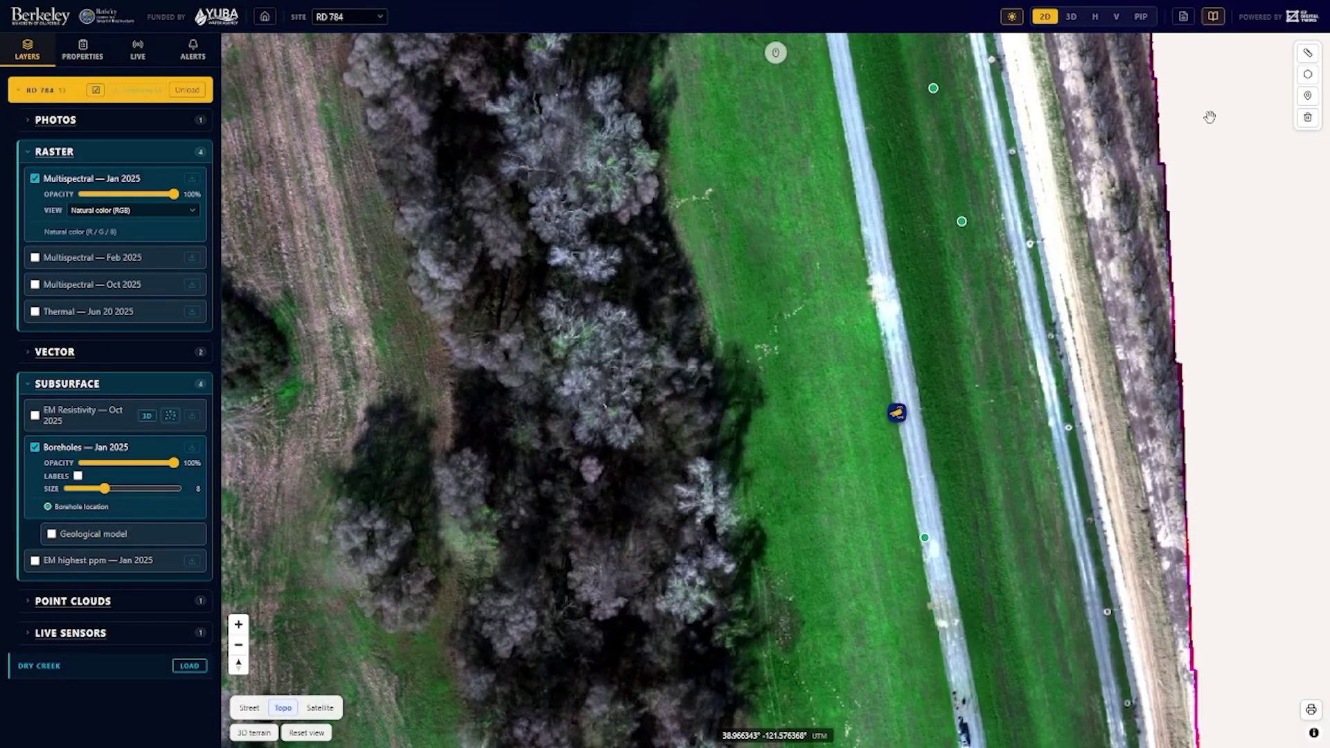
# Measure the distance on the 2D map from the tree line across the levee to the light dirt road
pyautogui.click(1308, 52)
pyautogui.click(702, 323)
pyautogui.doubleClick(1045, 271)
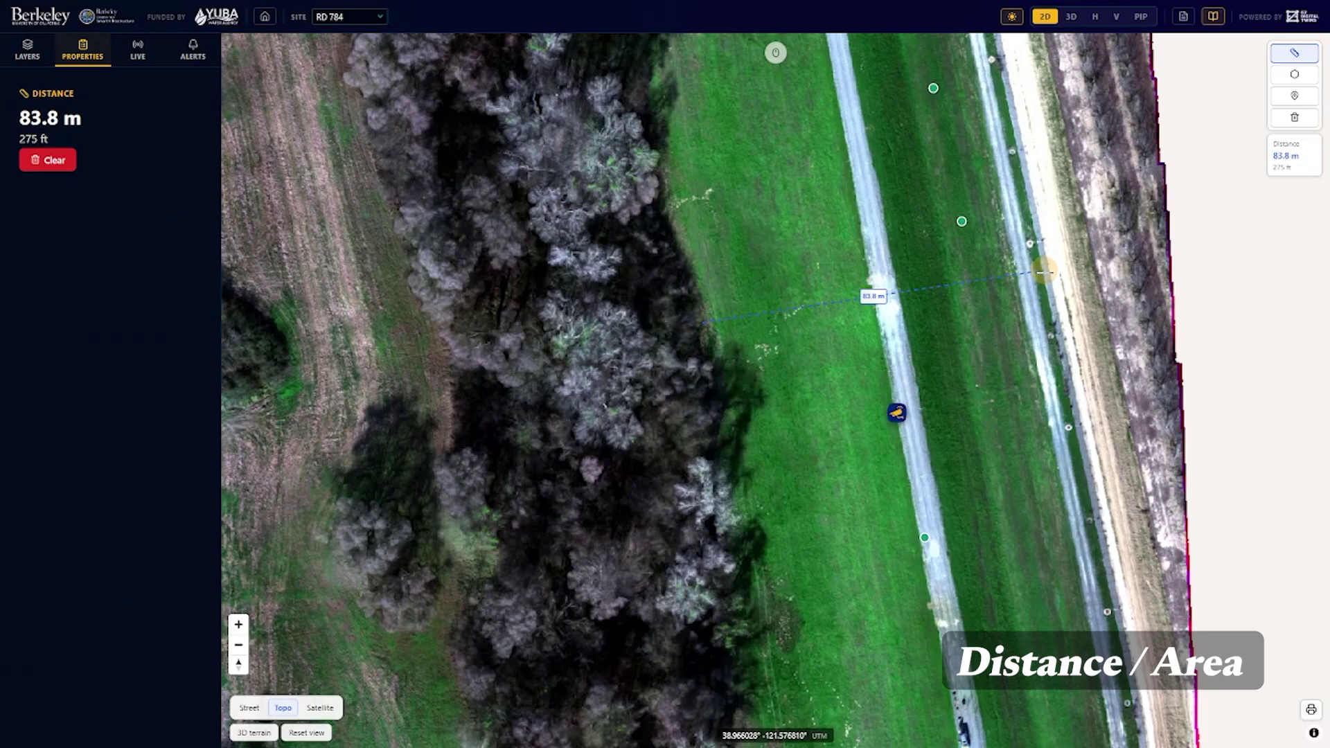
# Measure the area of a four-sided polygon spanning the levee between the tree line and the dirt road
pyautogui.click(1294, 76)
pyautogui.click(792, 380)
pyautogui.click(714, 449)
pyautogui.click(1059, 388)
pyautogui.click(1099, 581)
pyautogui.doubleClick(750, 646)
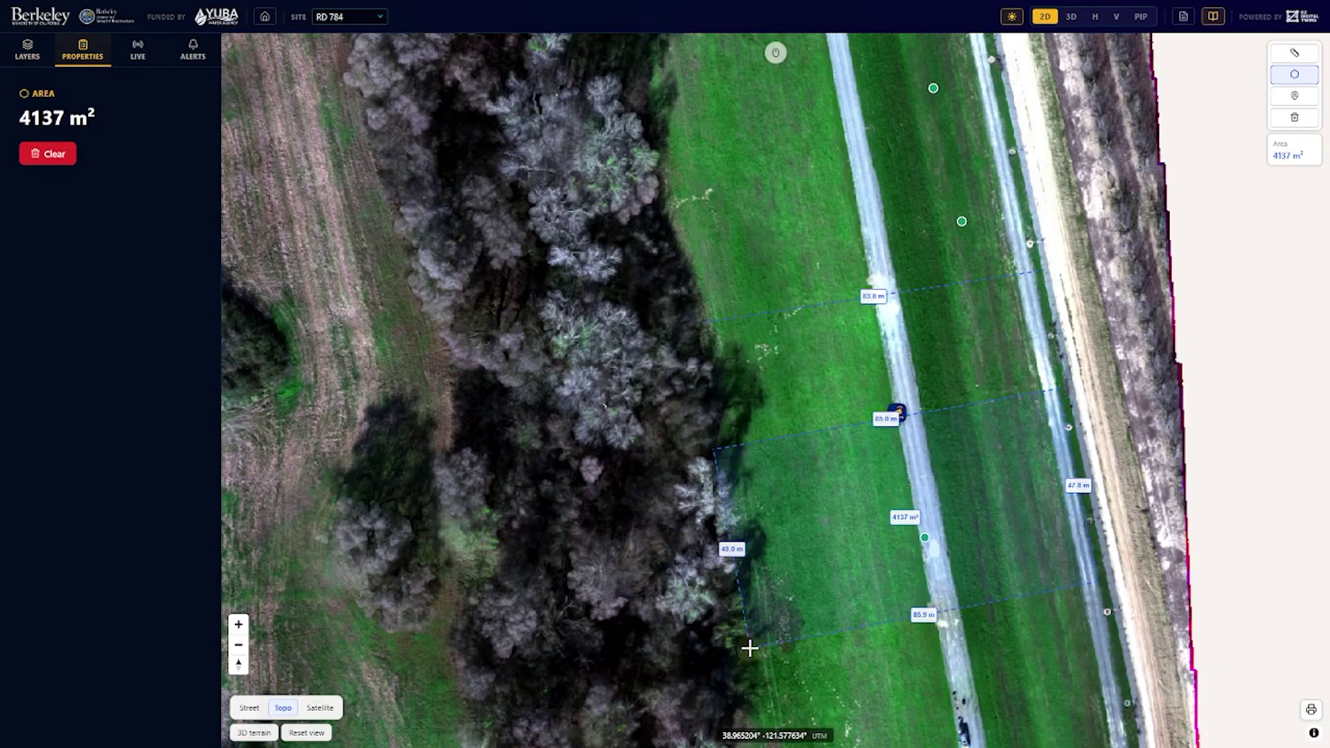
# Mark three points around the levee to read their coordinates, and clear all measurements from the 2D map
pyautogui.click(1294, 96)
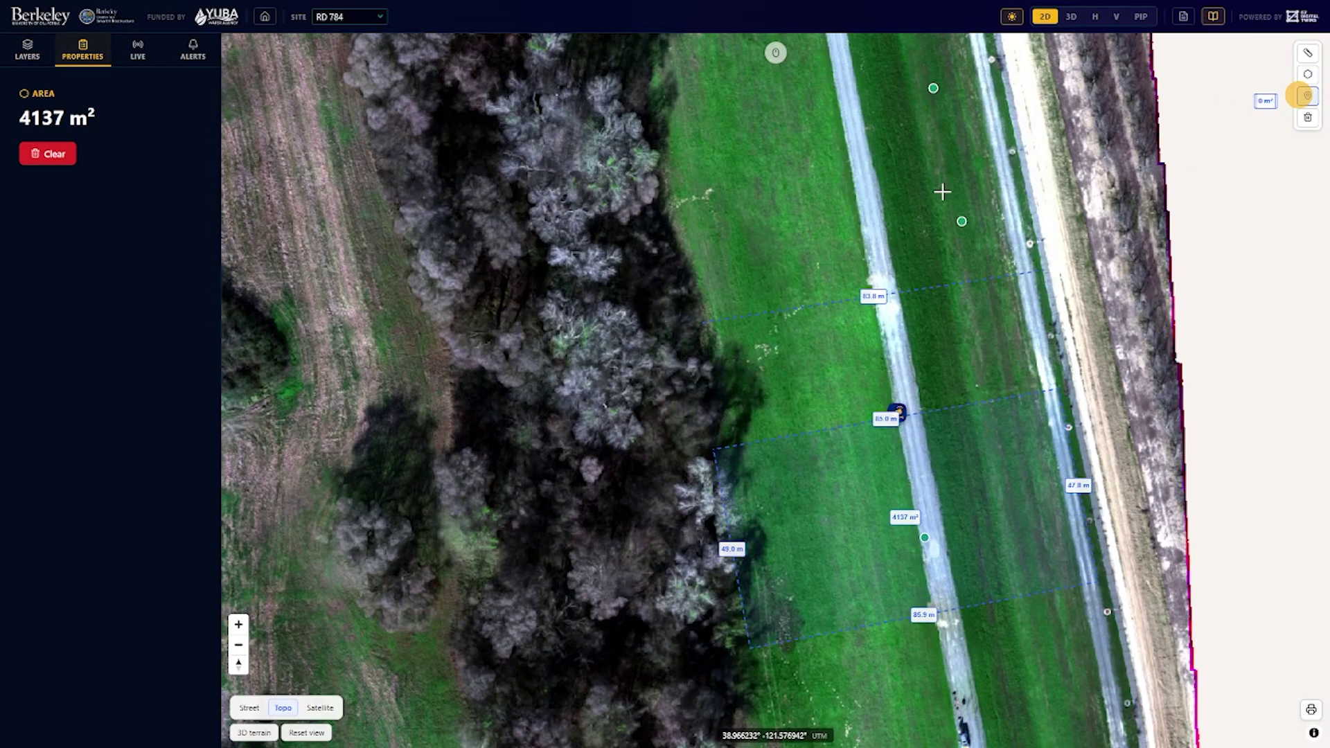
pyautogui.click(771, 187)
pyautogui.click(966, 378)
pyautogui.click(833, 690)
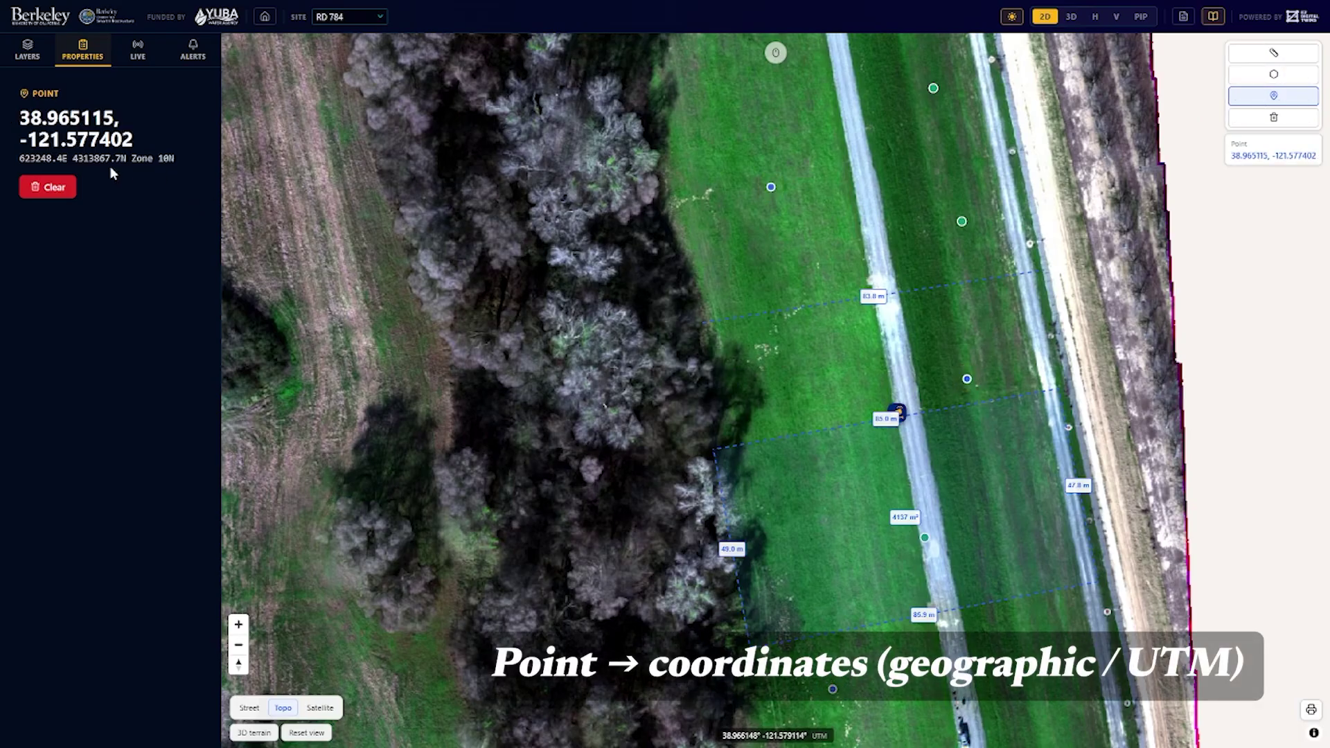
pyautogui.click(1241, 117)
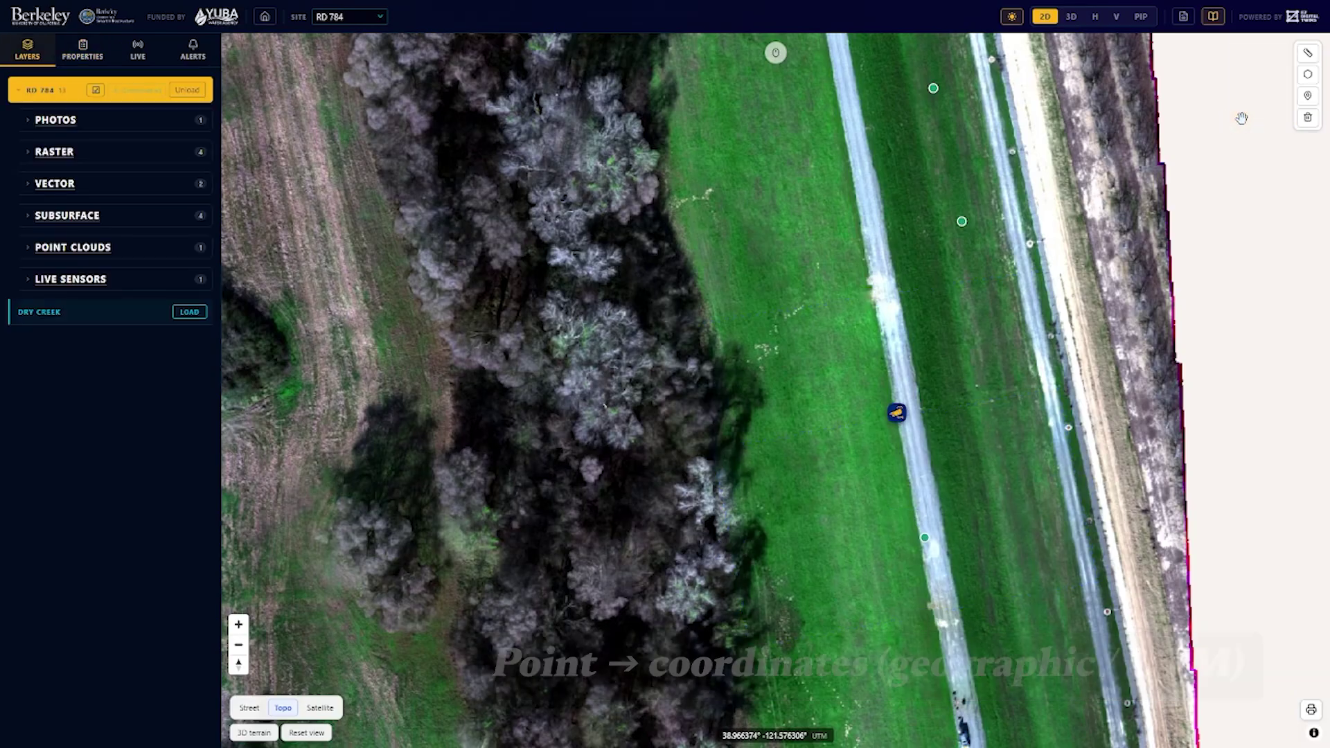
# Expand the raster and subsurface layer groups and turn on the EM highest ppm — Jan 2025 layer
pyautogui.scroll(-5, 611, 357)
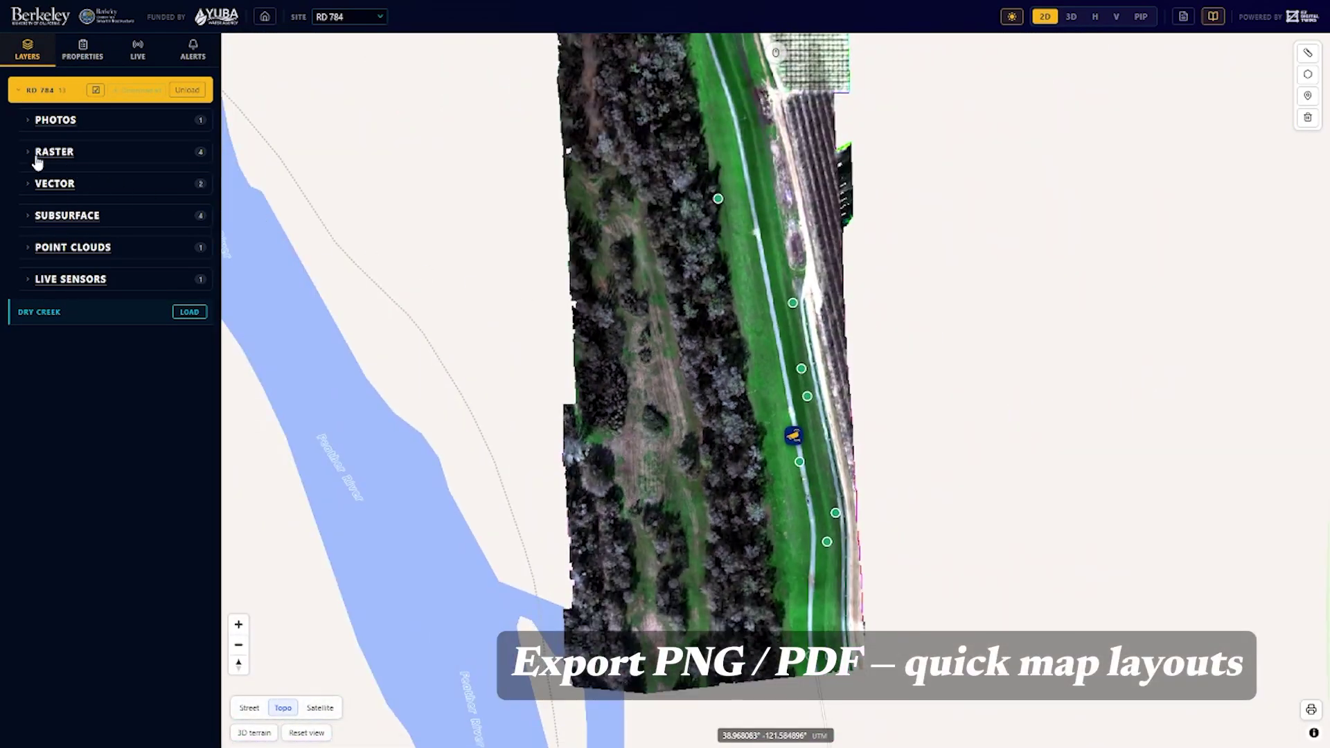
pyautogui.click(37, 160)
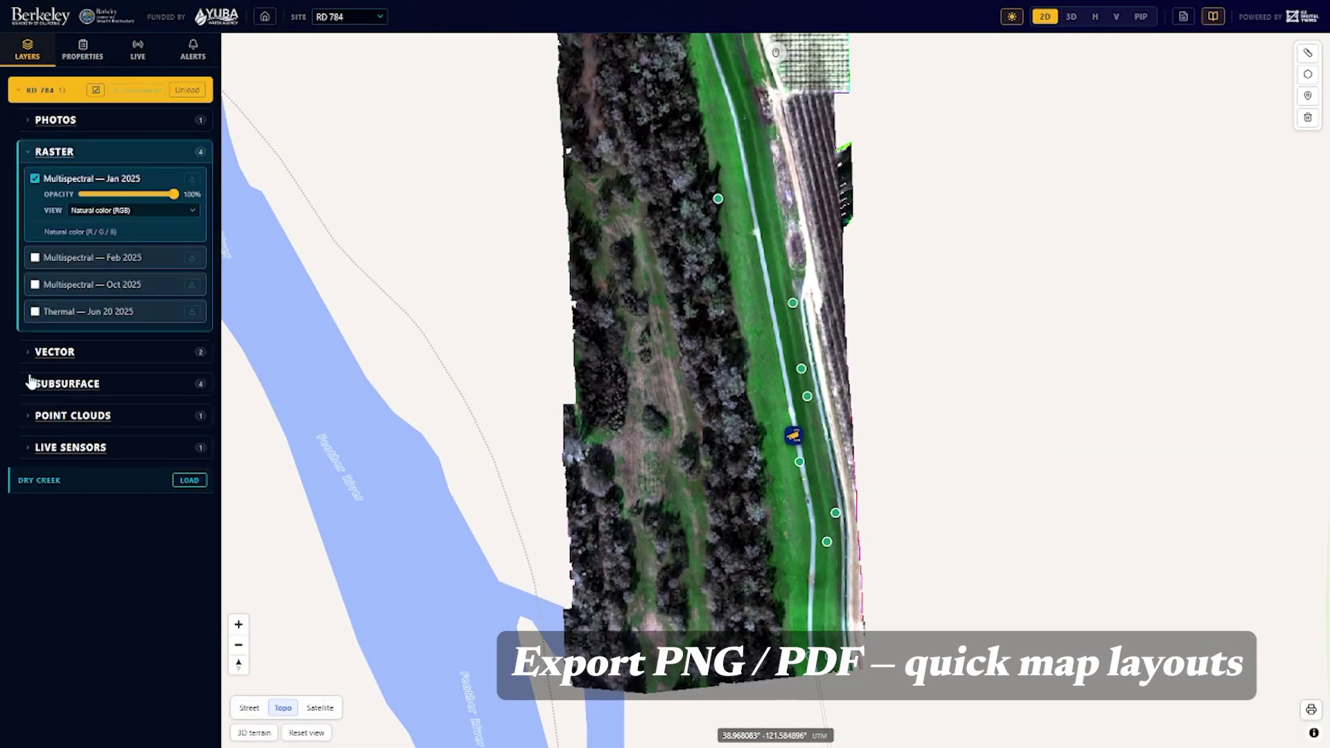
pyautogui.click(31, 384)
pyautogui.click(36, 562)
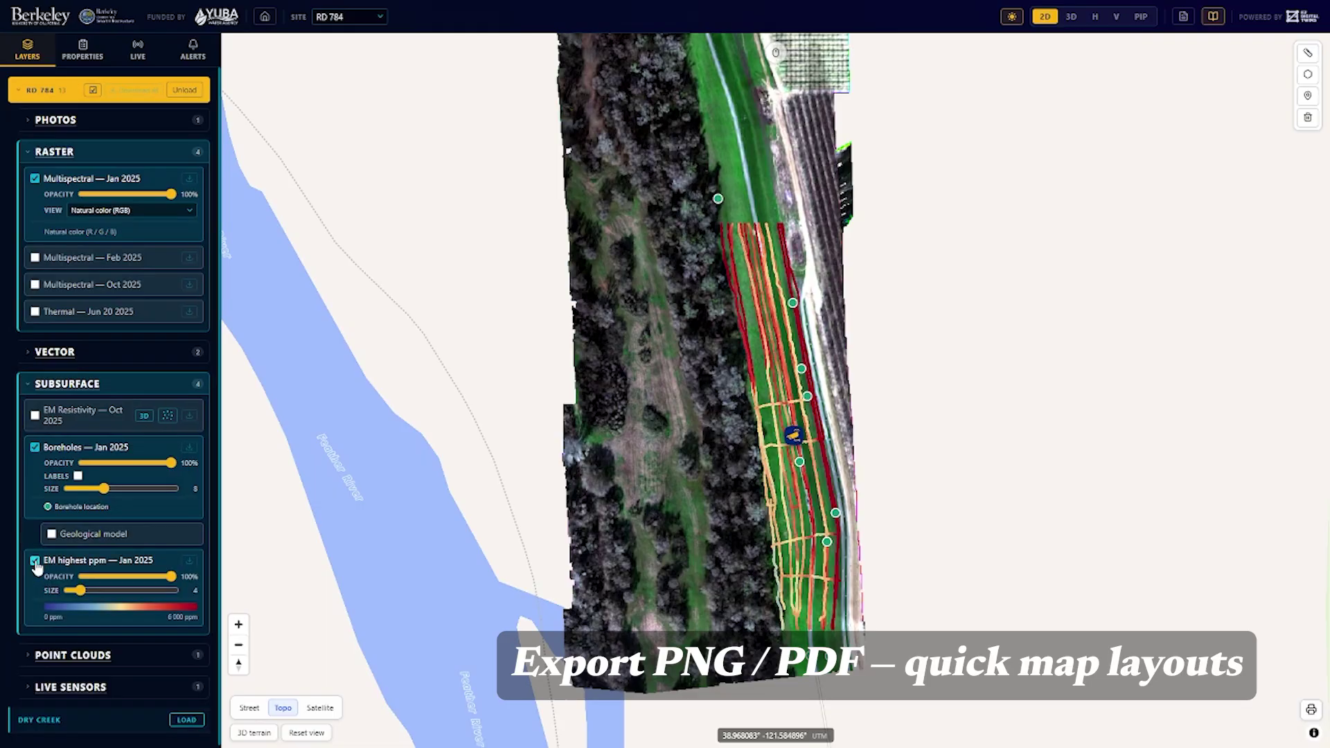
# Export the current map view as a PDF with the coordinate grid, saved as RD784_2026-07-07
pyautogui.click(1310, 714)
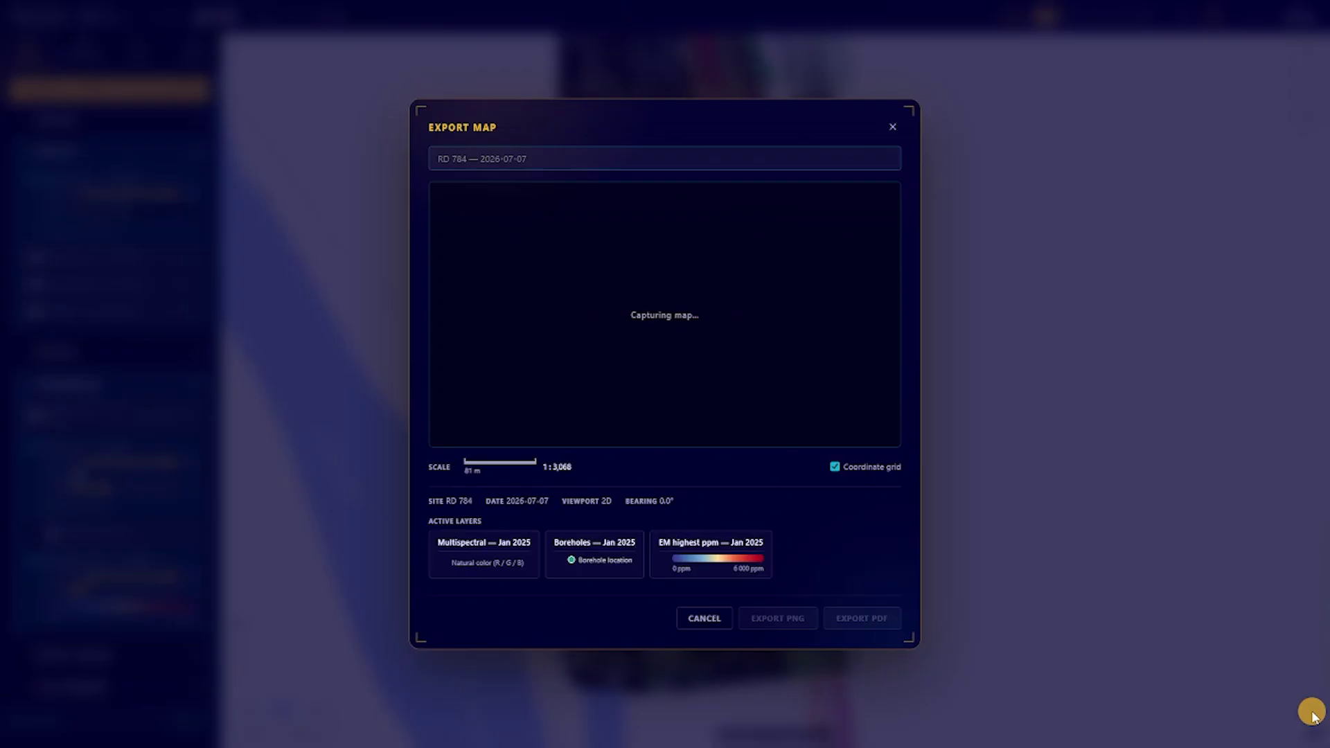
pyautogui.click(835, 469)
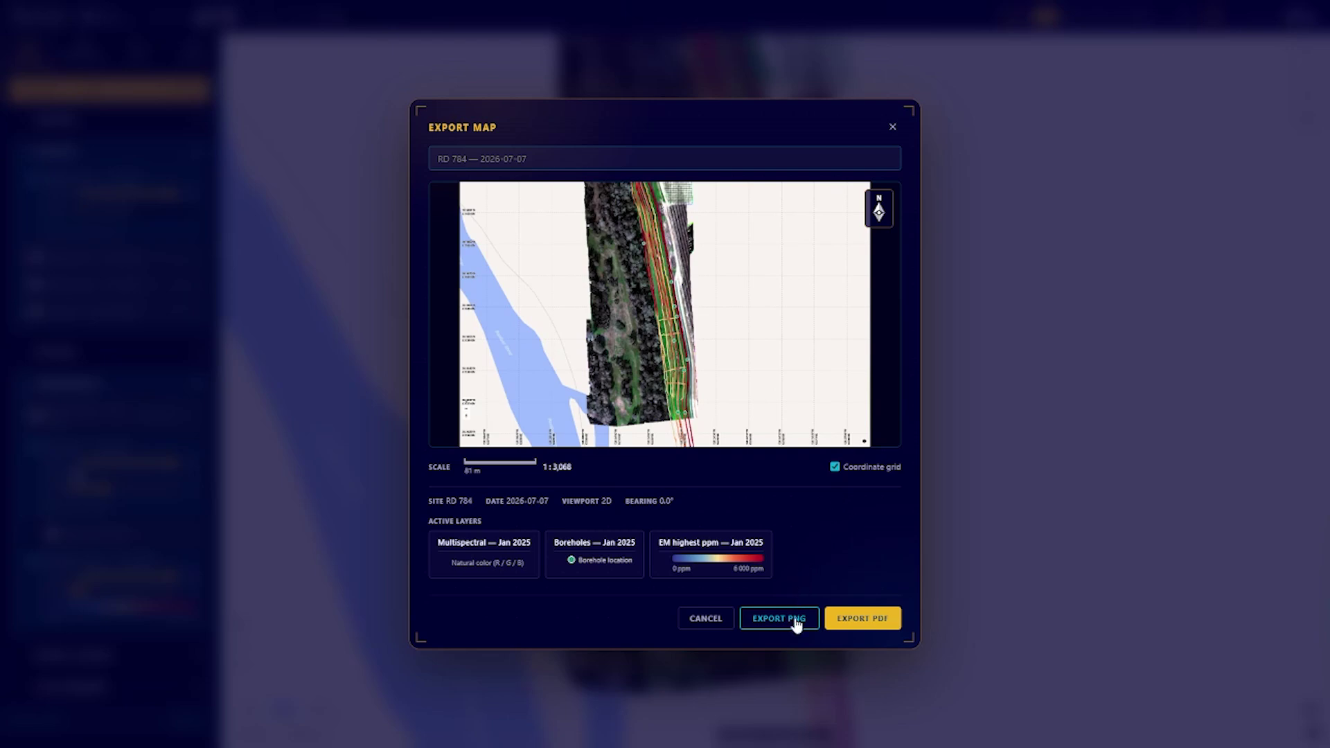
pyautogui.click(854, 624)
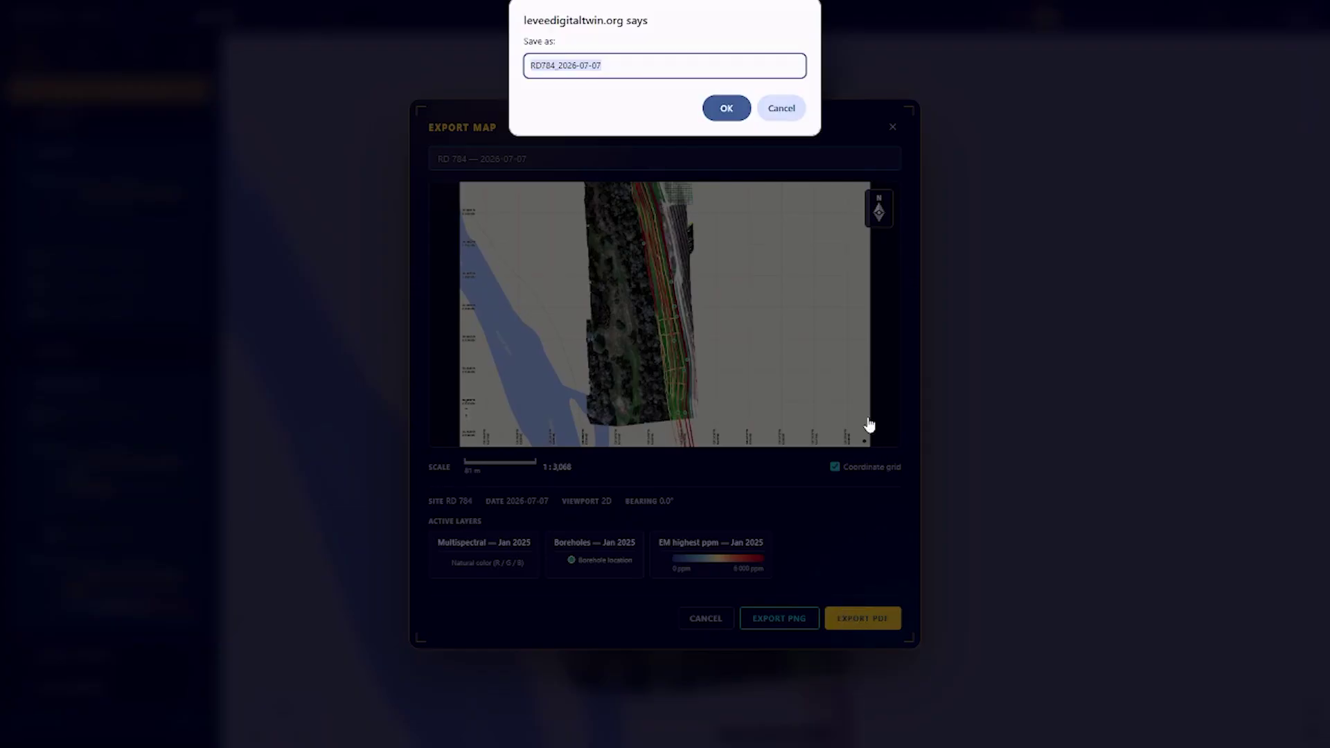
pyautogui.click(721, 105)
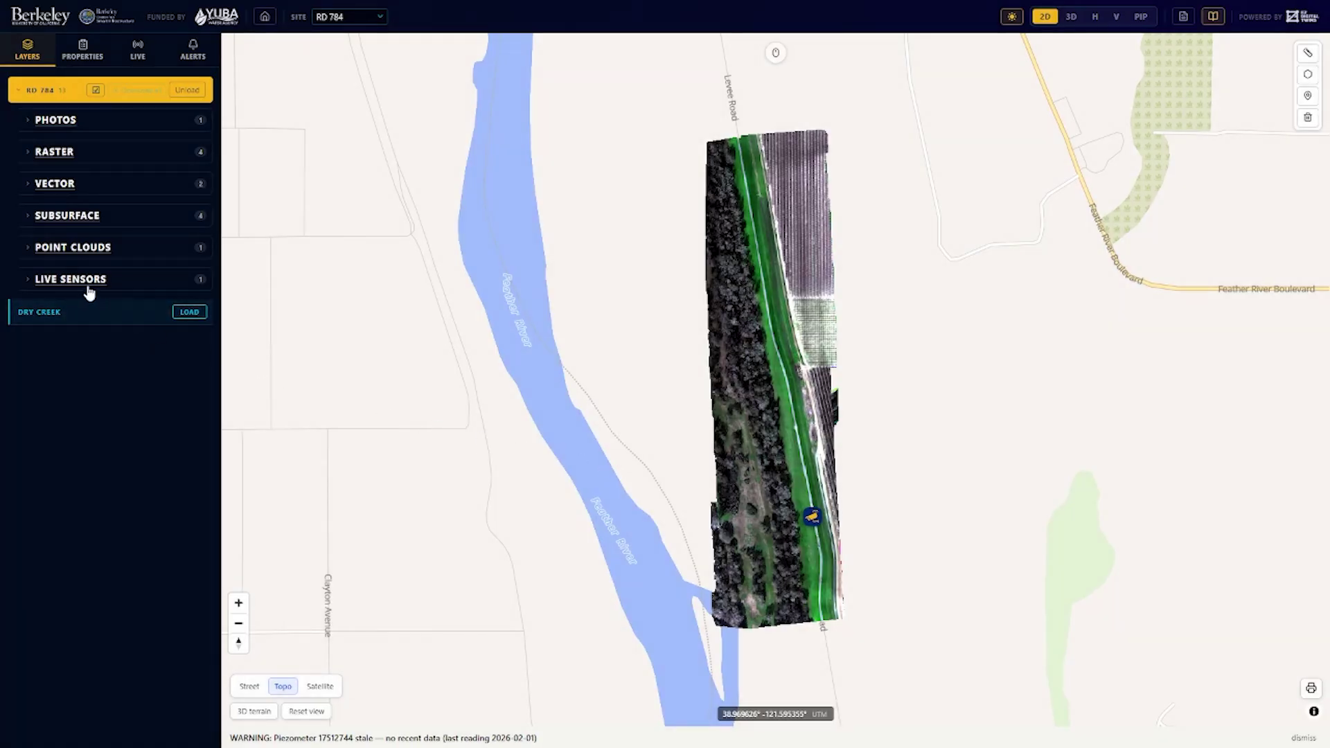
# Turn on the Piezometers live sensor layer and zoom the map to it
pyautogui.click(82, 283)
pyautogui.click(35, 305)
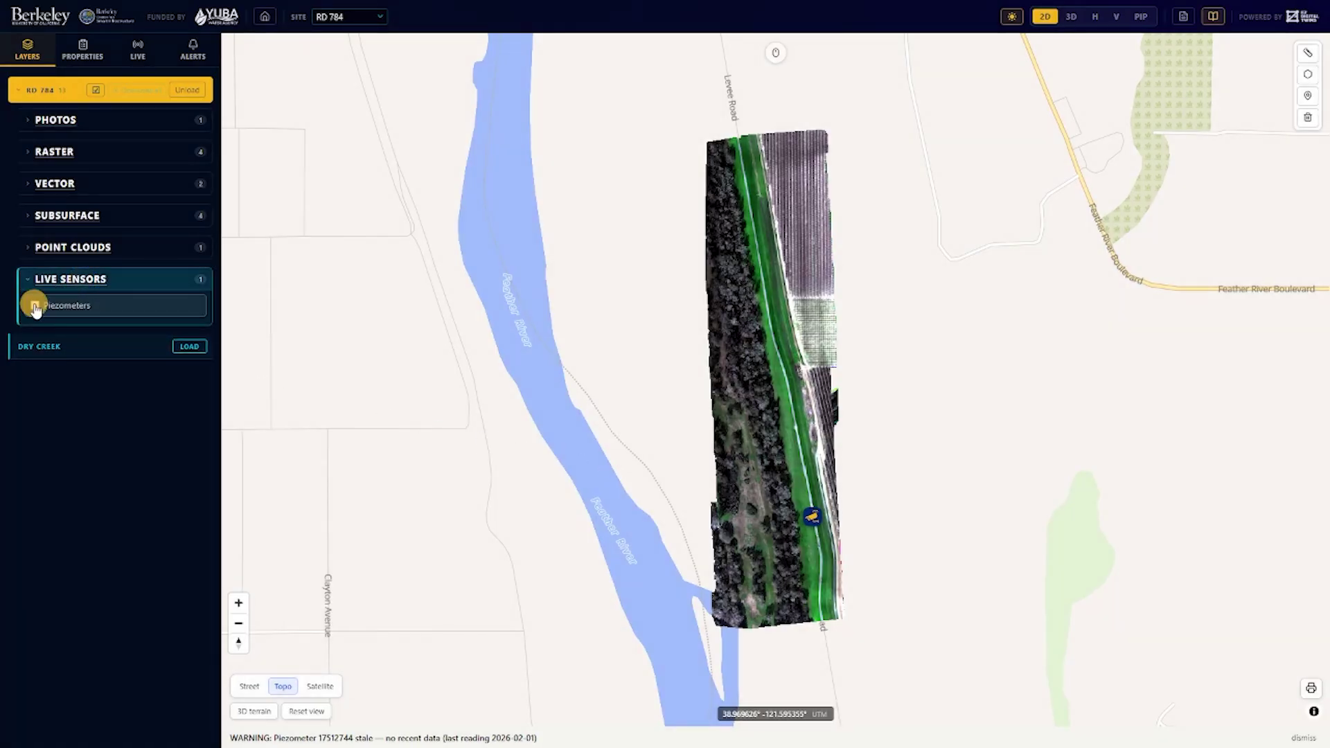
pyautogui.click(60, 306)
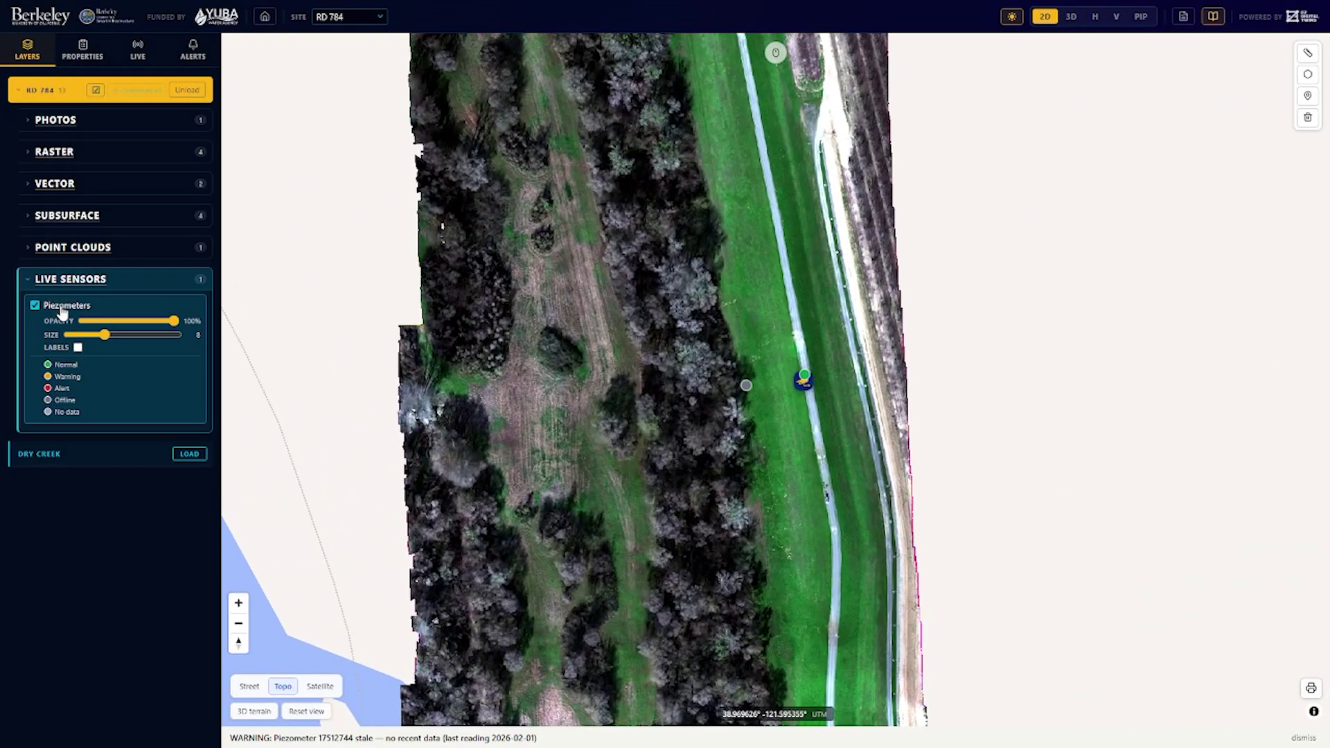
# Open the live chart of piezometer 175119F7 and set its time range to 30 days
pyautogui.click(132, 52)
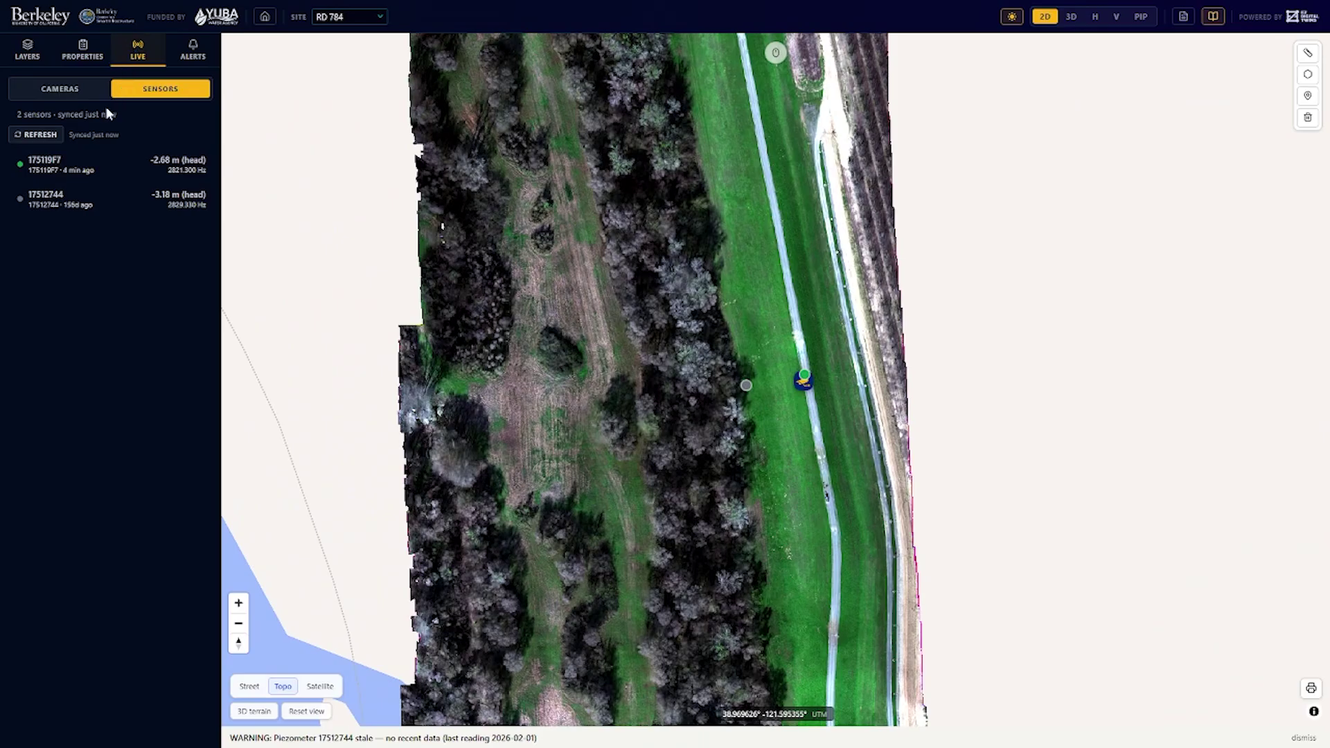
pyautogui.click(64, 173)
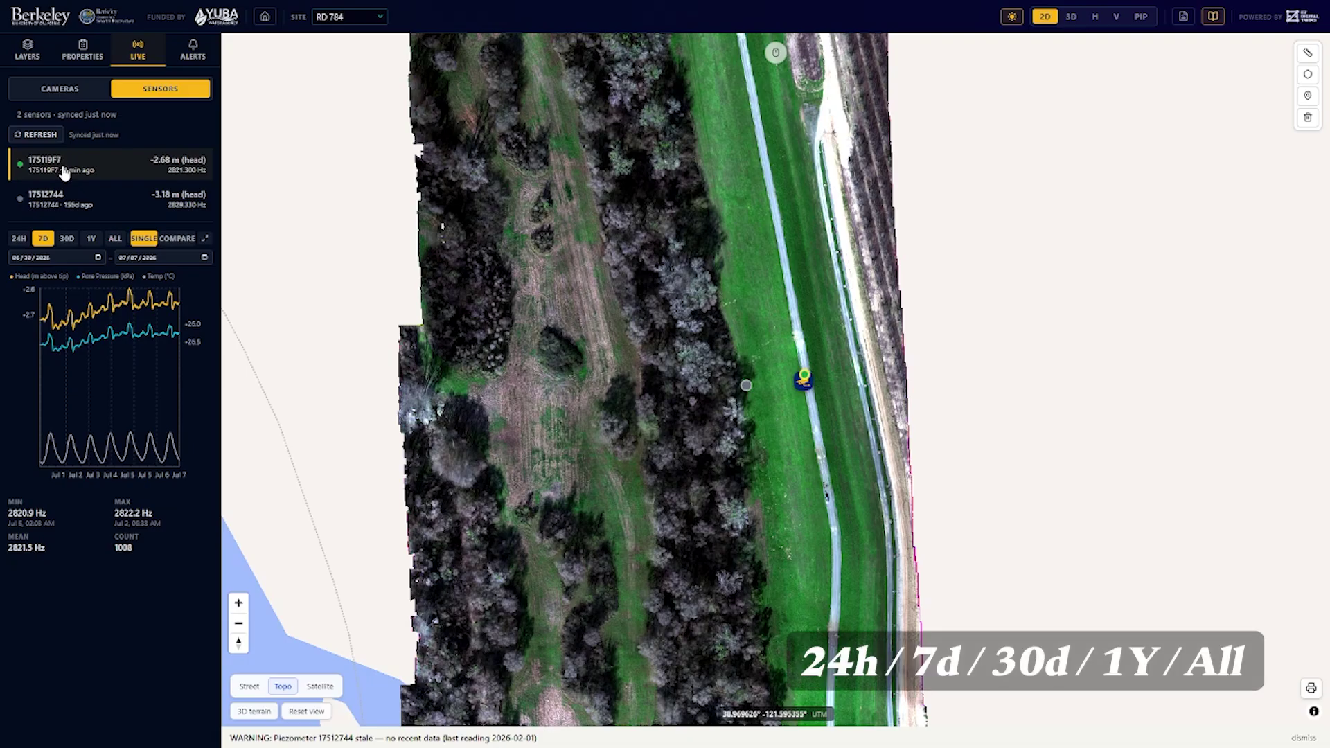
pyautogui.click(68, 243)
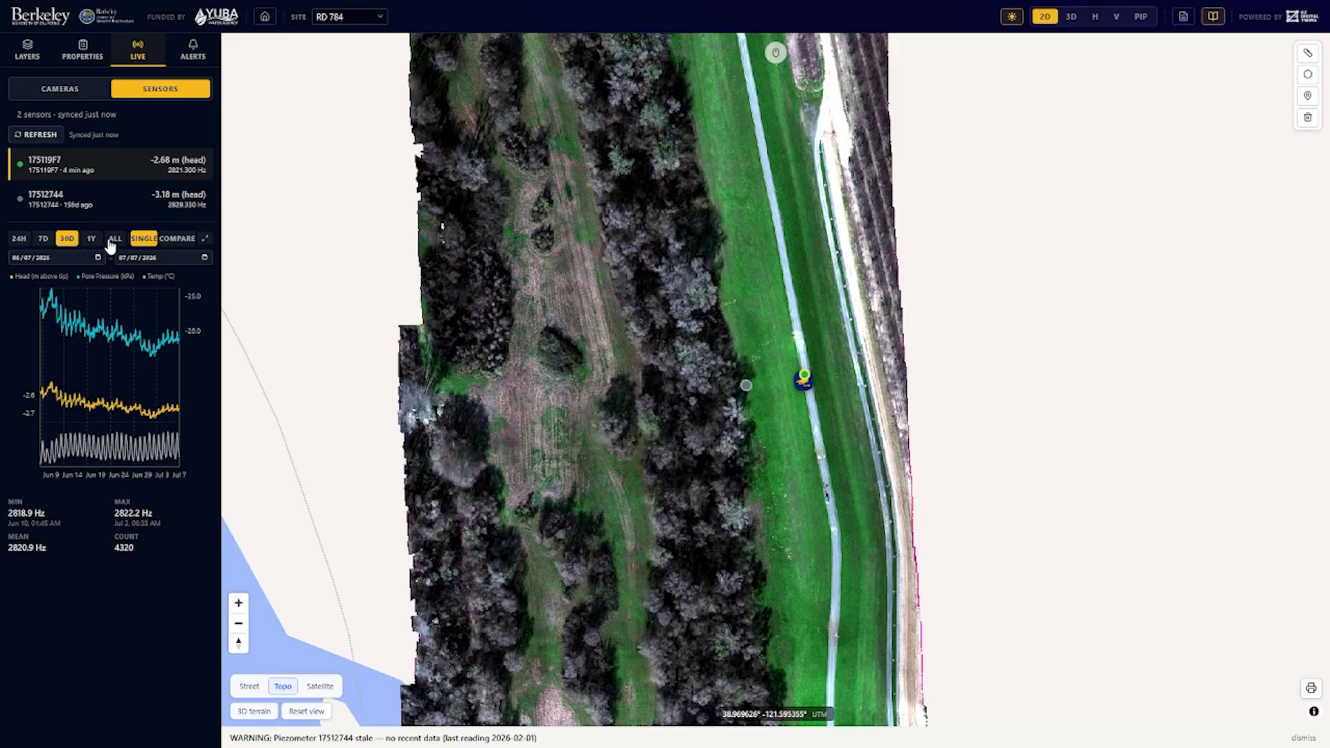
# Compare the two piezometers' readings by pressure, level and temperature
pyautogui.click(177, 239)
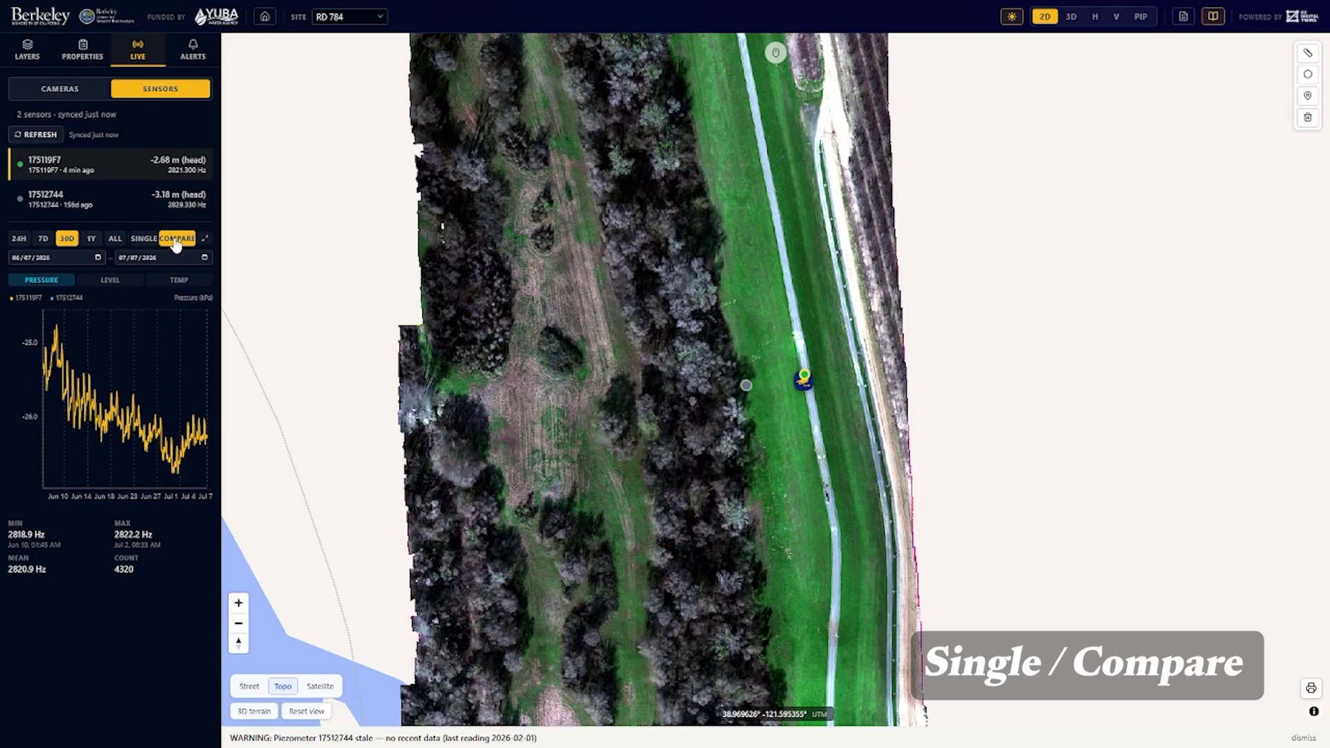
pyautogui.click(63, 282)
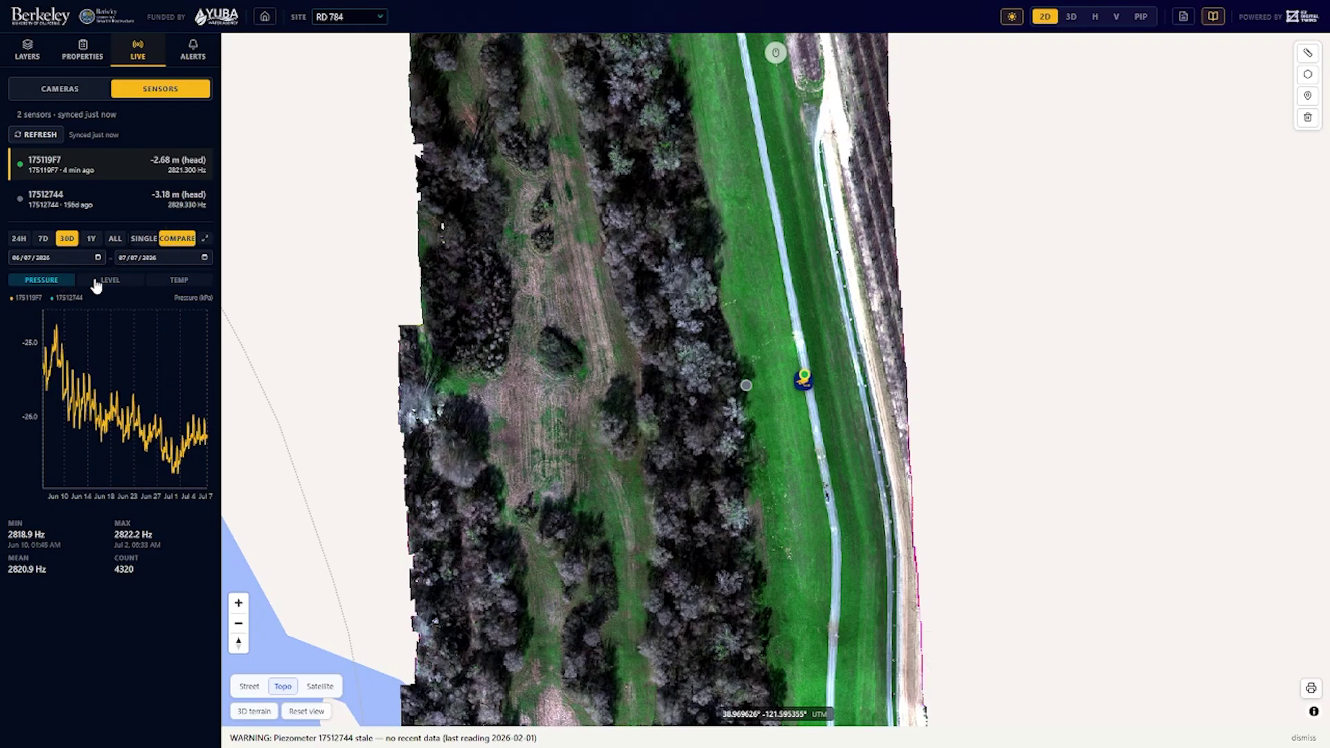
pyautogui.click(97, 281)
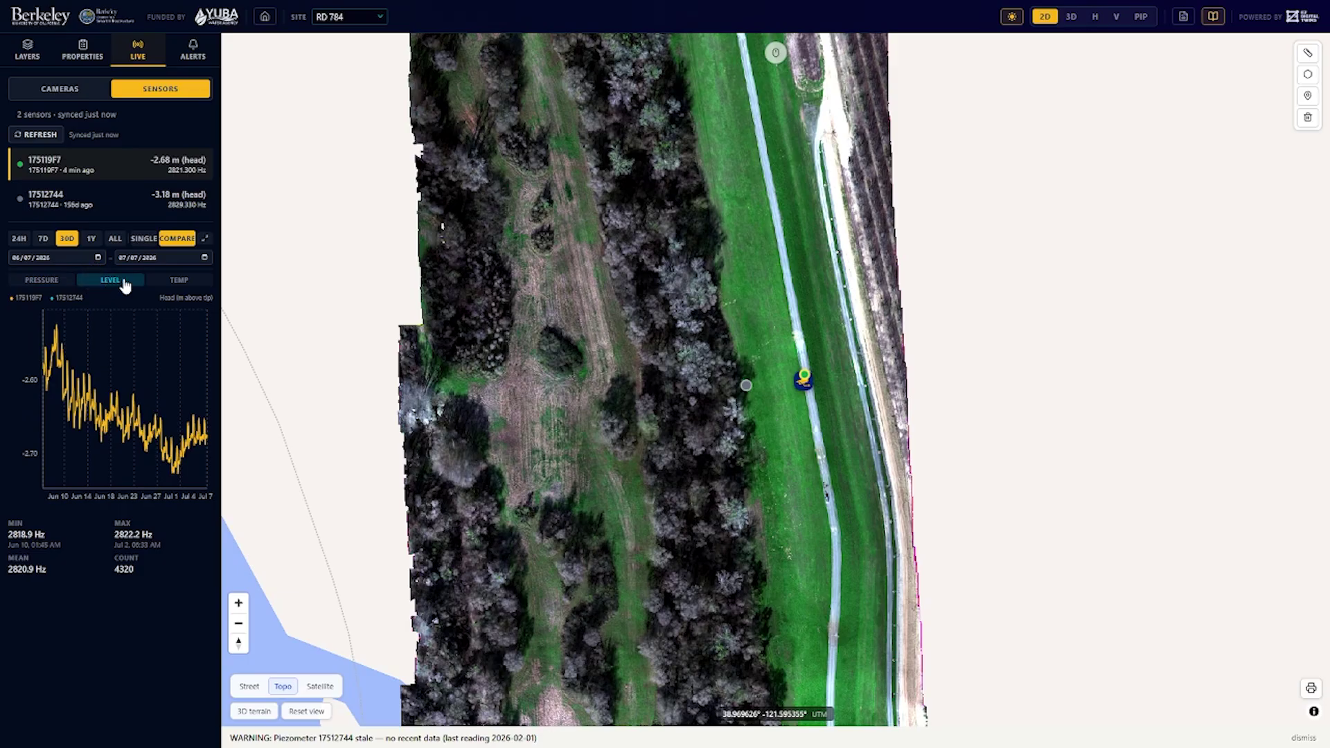
pyautogui.click(174, 284)
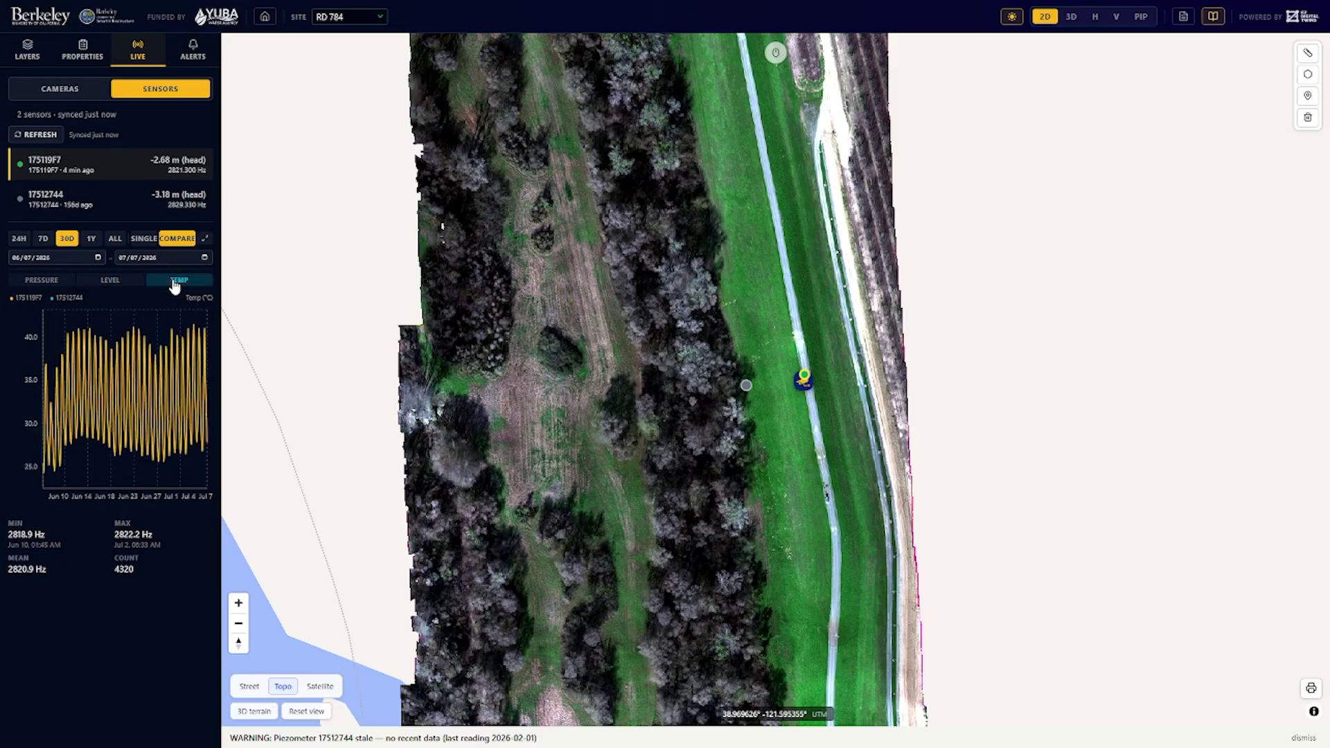
# Enlarge the sensor chart, set it to the 7-day range in single-sensor mode, and close the enlarged view
pyautogui.click(205, 238)
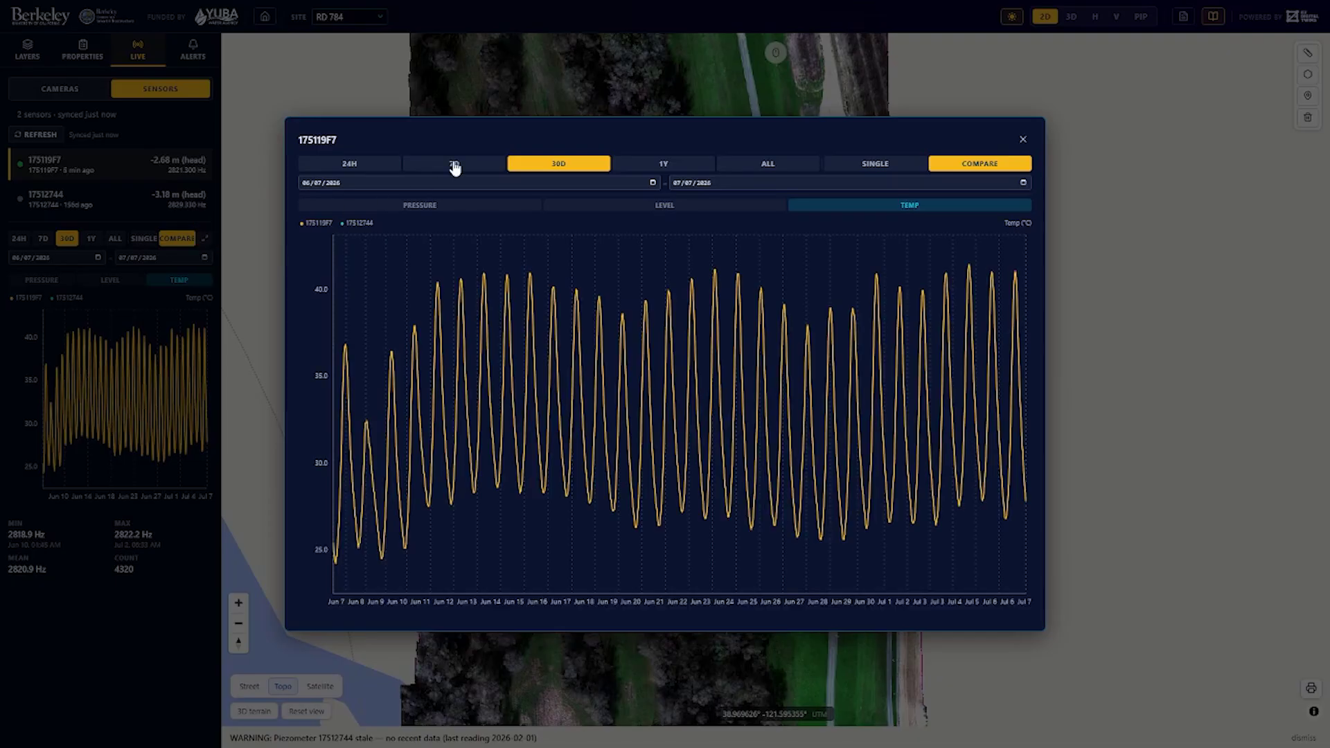
pyautogui.click(454, 164)
pyautogui.click(852, 169)
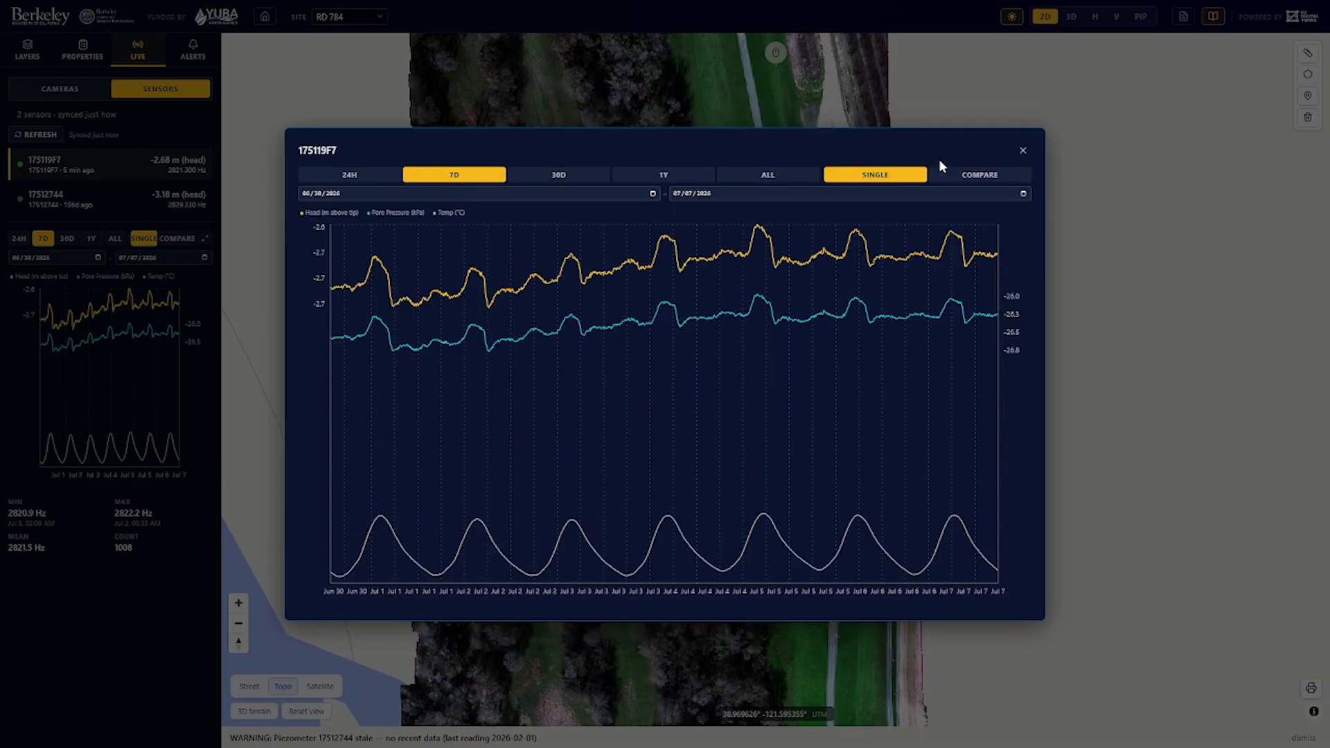
pyautogui.click(1024, 152)
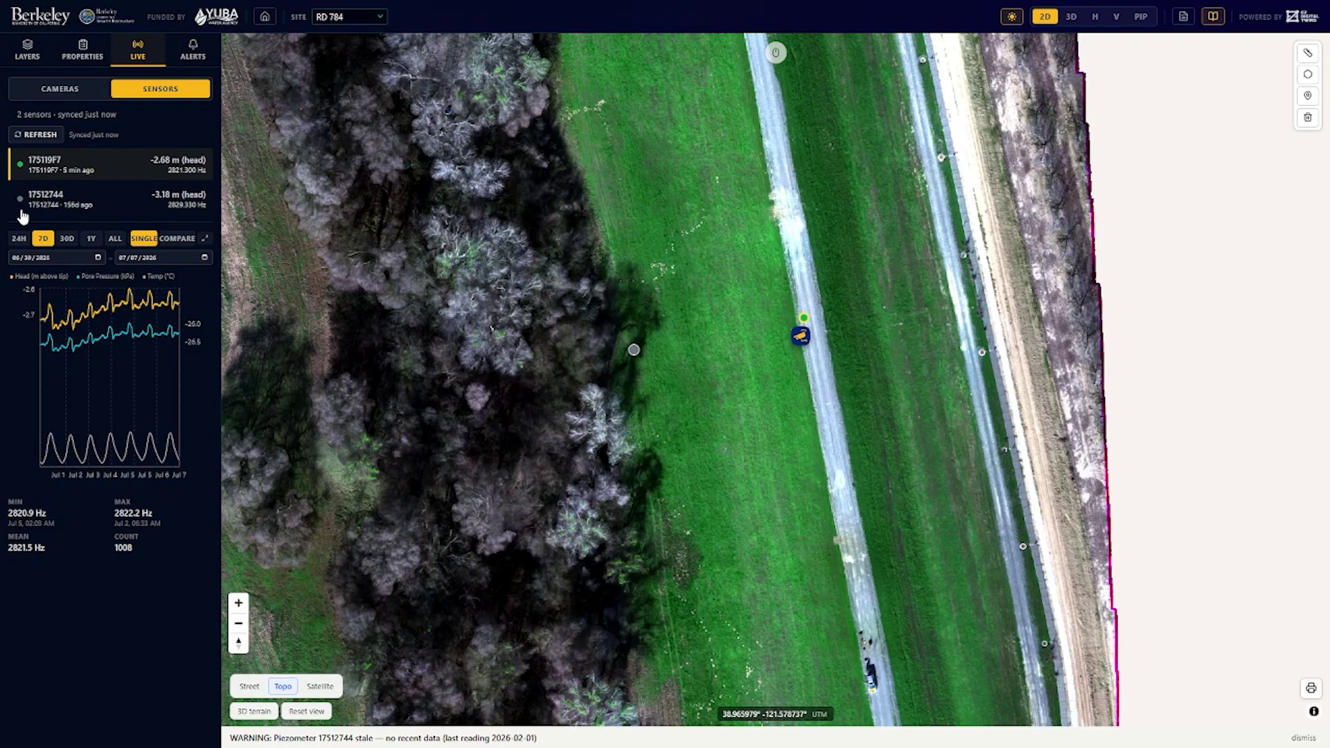
# Review the Piezometers layer's status legend and open the site alerts
pyautogui.click(29, 54)
pyautogui.click(32, 280)
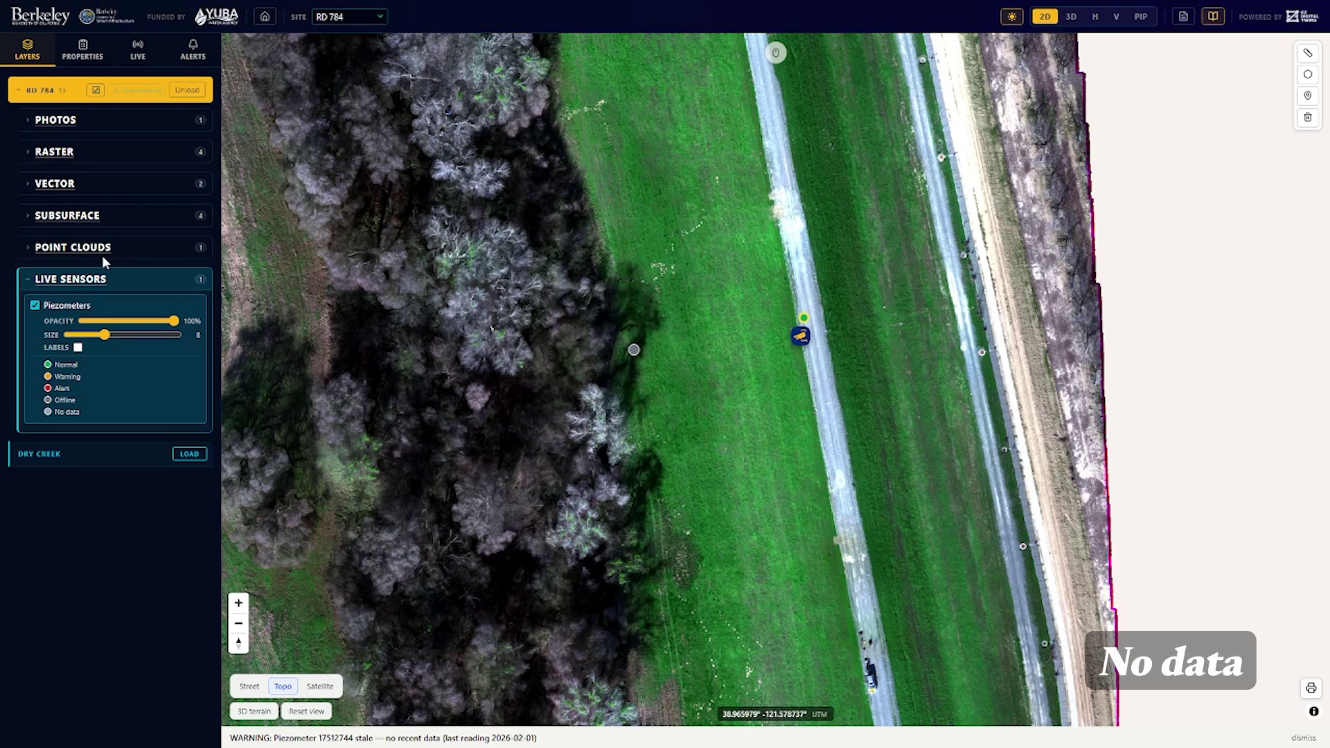
pyautogui.click(196, 56)
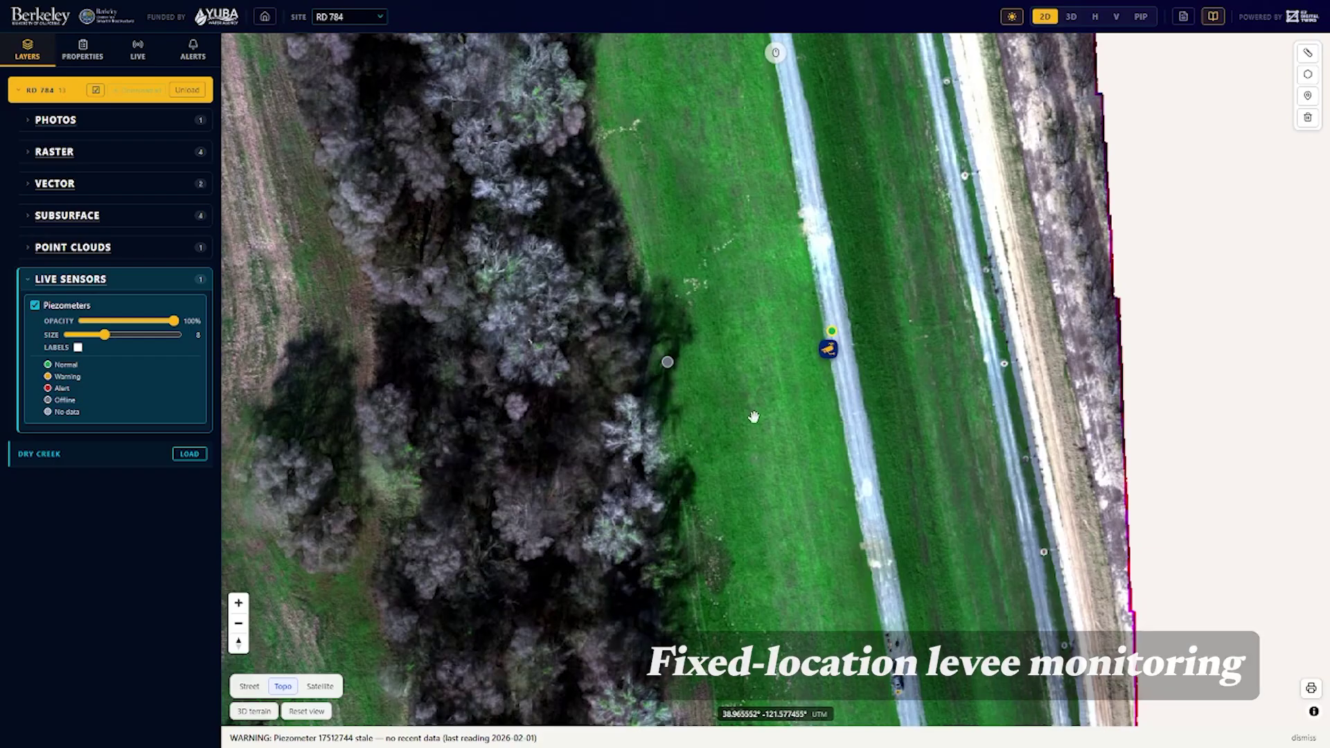
# Open the RD 784 field camera feed from its marker beside the levee road
pyautogui.click(828, 351)
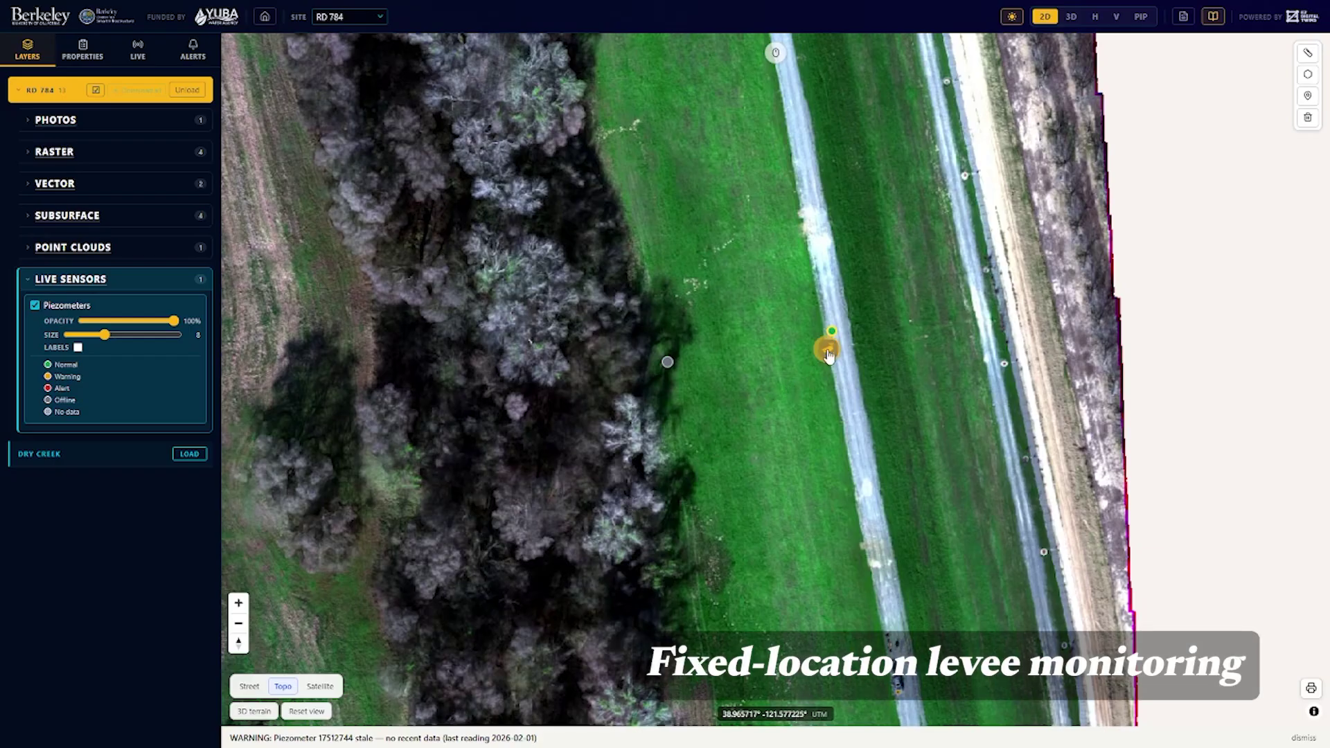
pyautogui.click(827, 351)
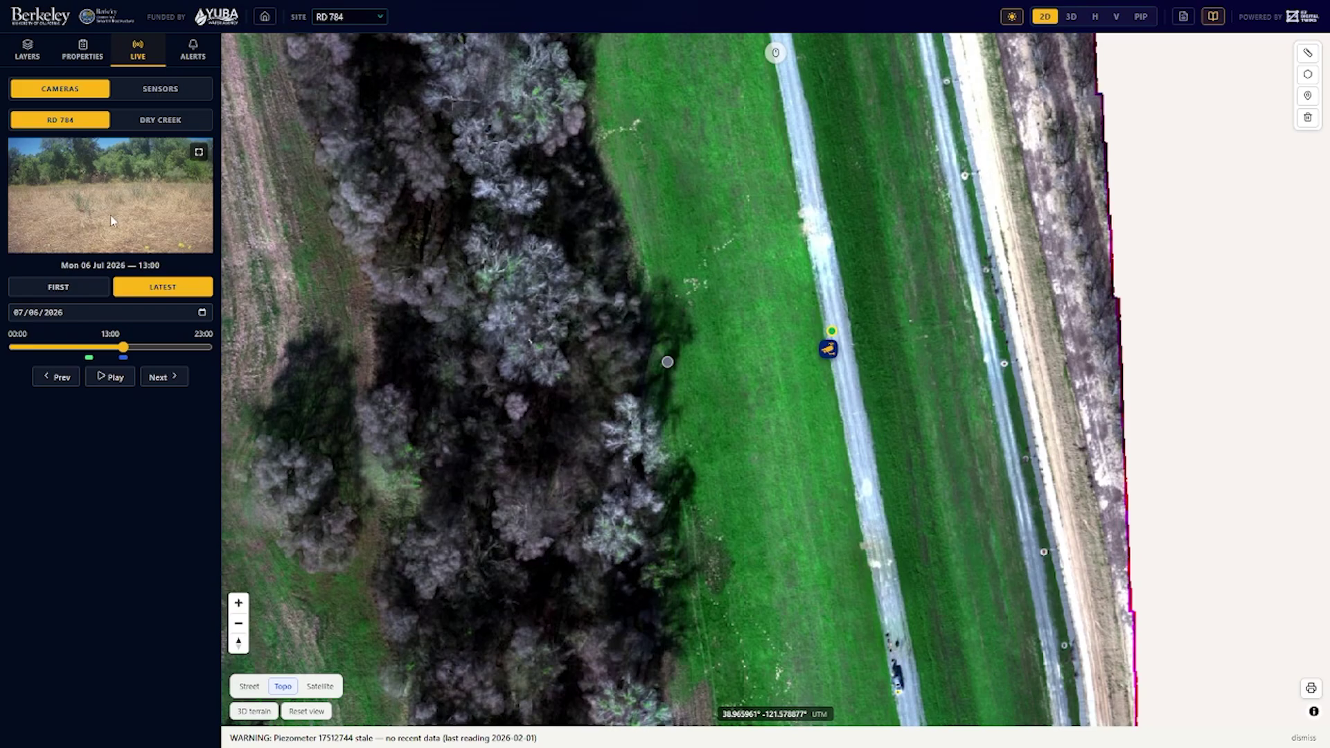
# Set the camera date to 02/06/2025, move the time slider to the early morning hours, and play the images
pyautogui.click(201, 313)
pyautogui.click(38, 337)
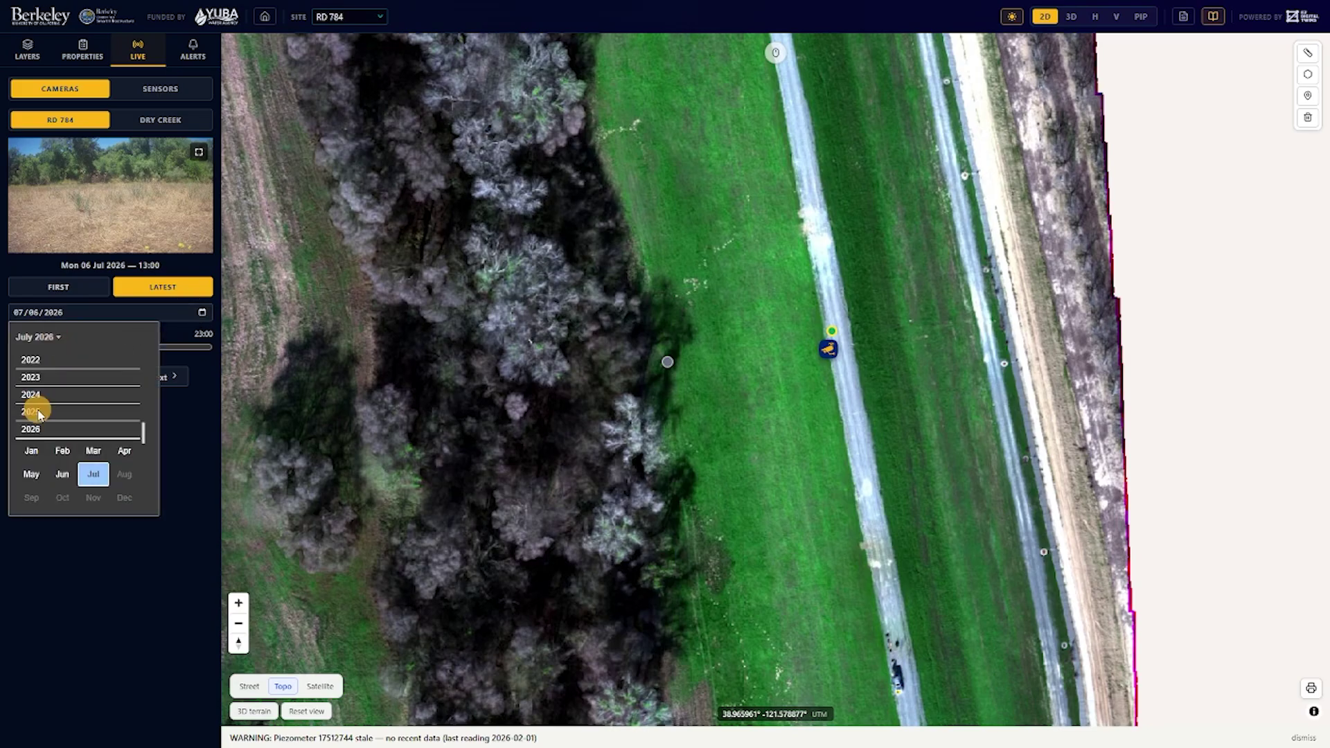
pyautogui.click(40, 411)
pyautogui.click(65, 433)
pyautogui.click(166, 457)
pyautogui.moveTo(207, 347); pyautogui.dragTo(38, 348)
pyautogui.click(110, 378)
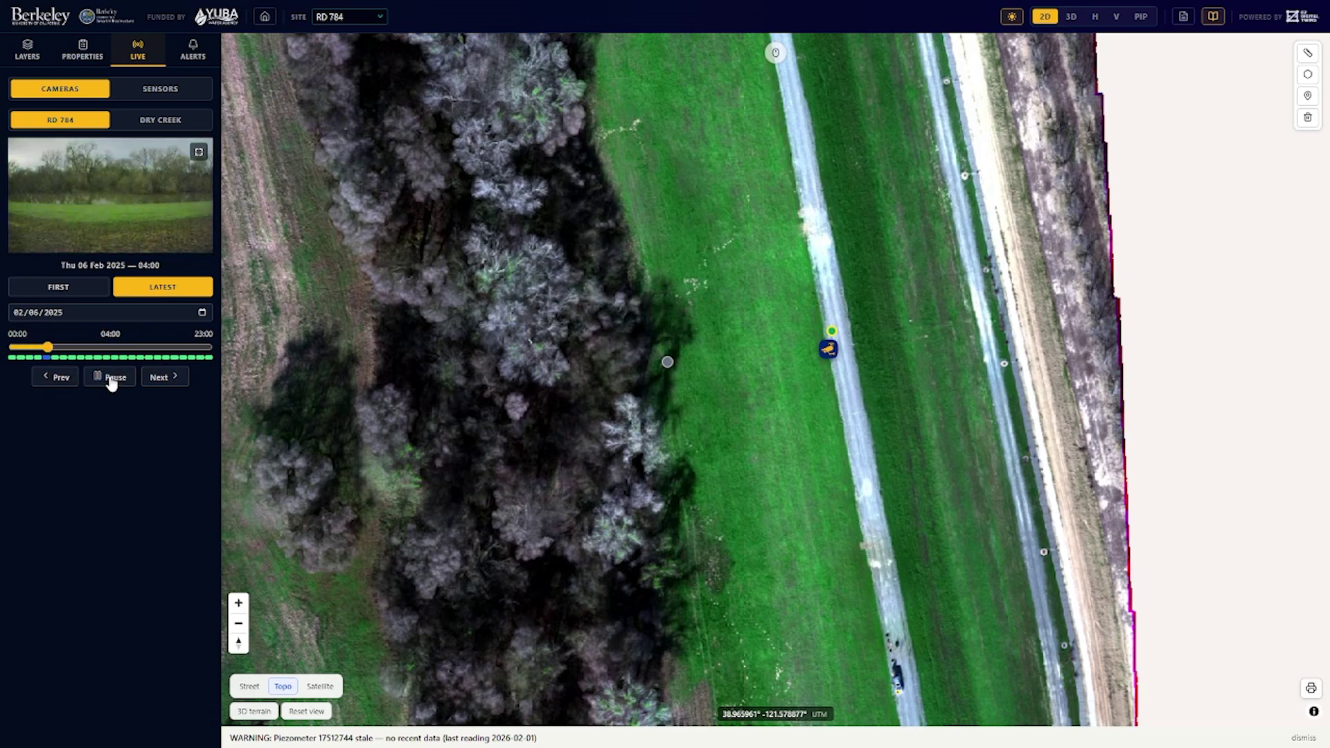
# Show the camera's first and latest images, view the latest one in fullscreen, and exit fullscreen
pyautogui.click(66, 294)
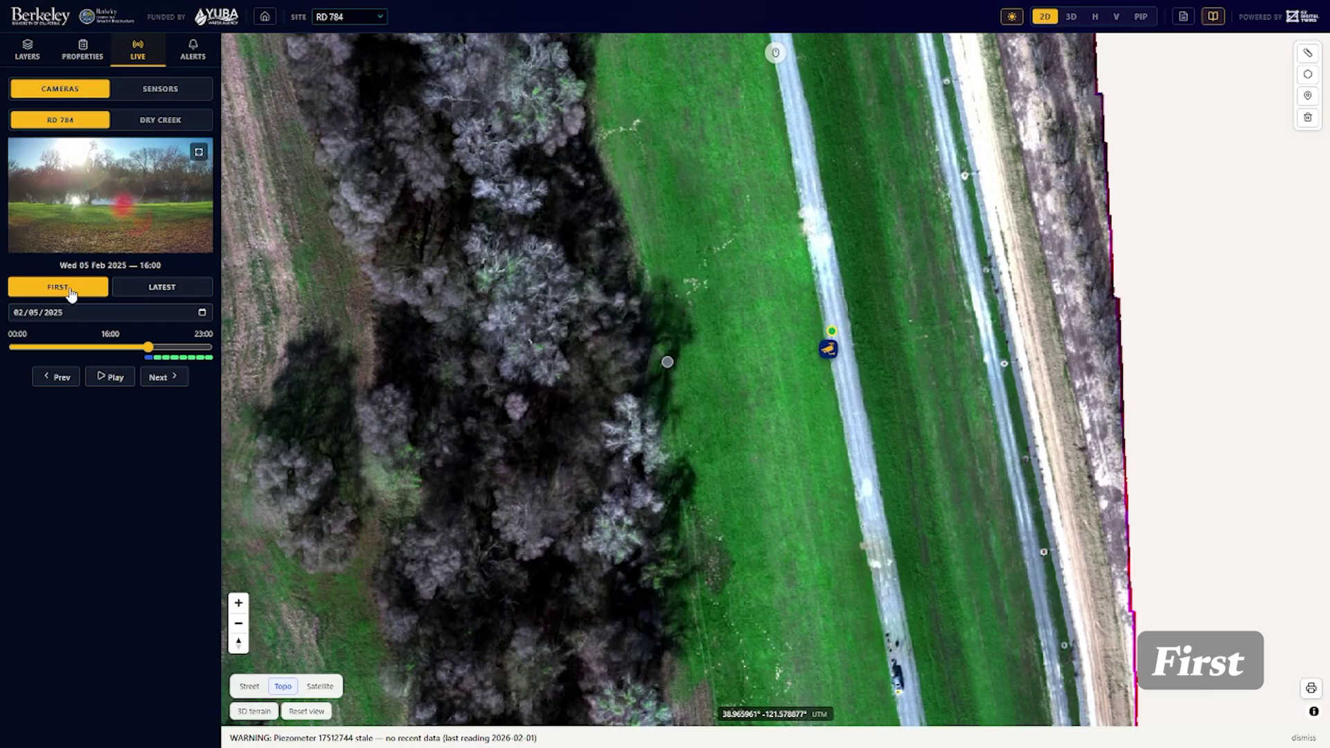
pyautogui.click(147, 286)
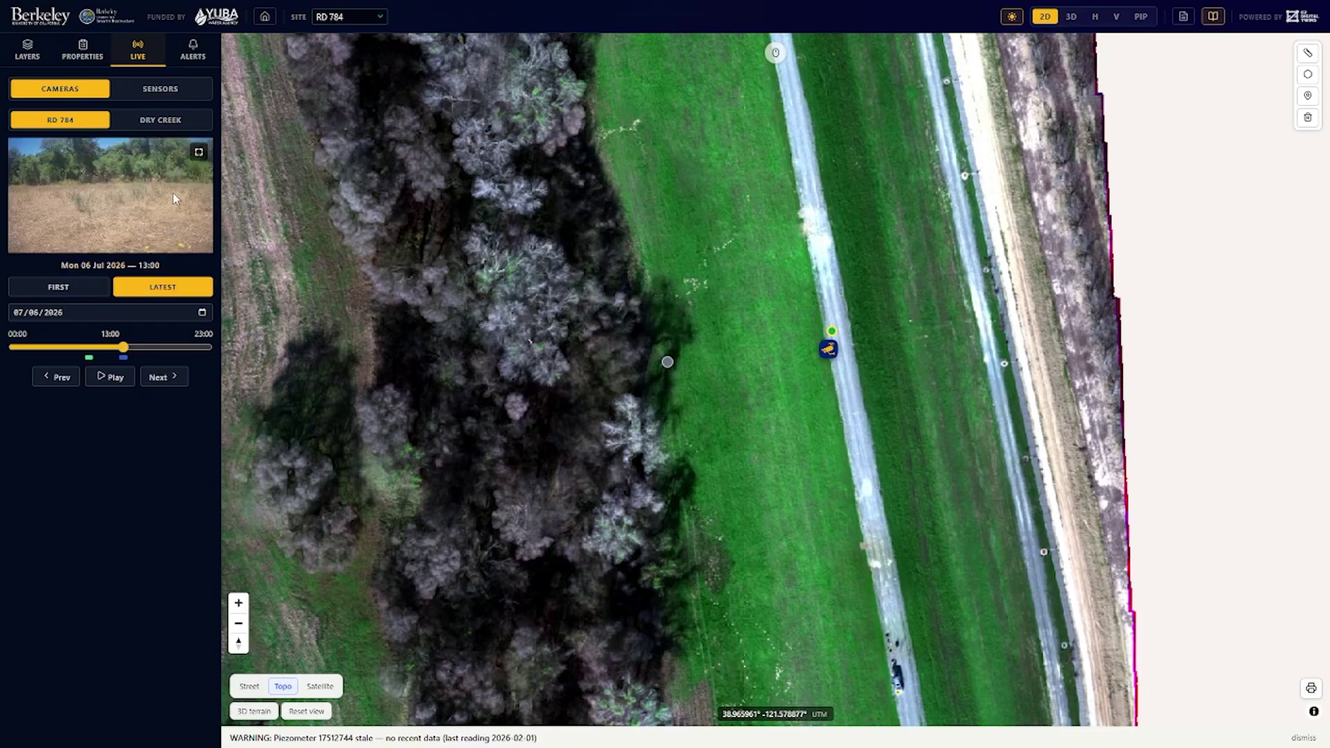
pyautogui.click(196, 151)
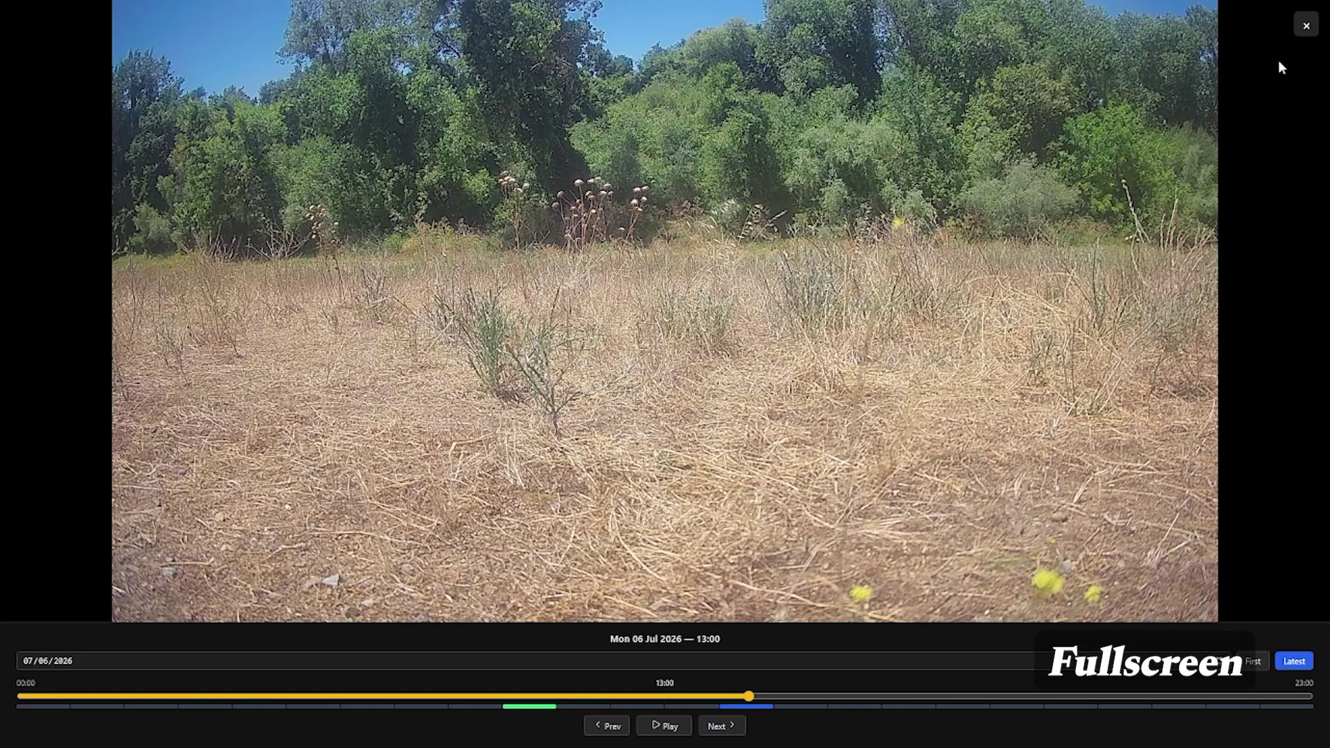
pyautogui.click(1306, 29)
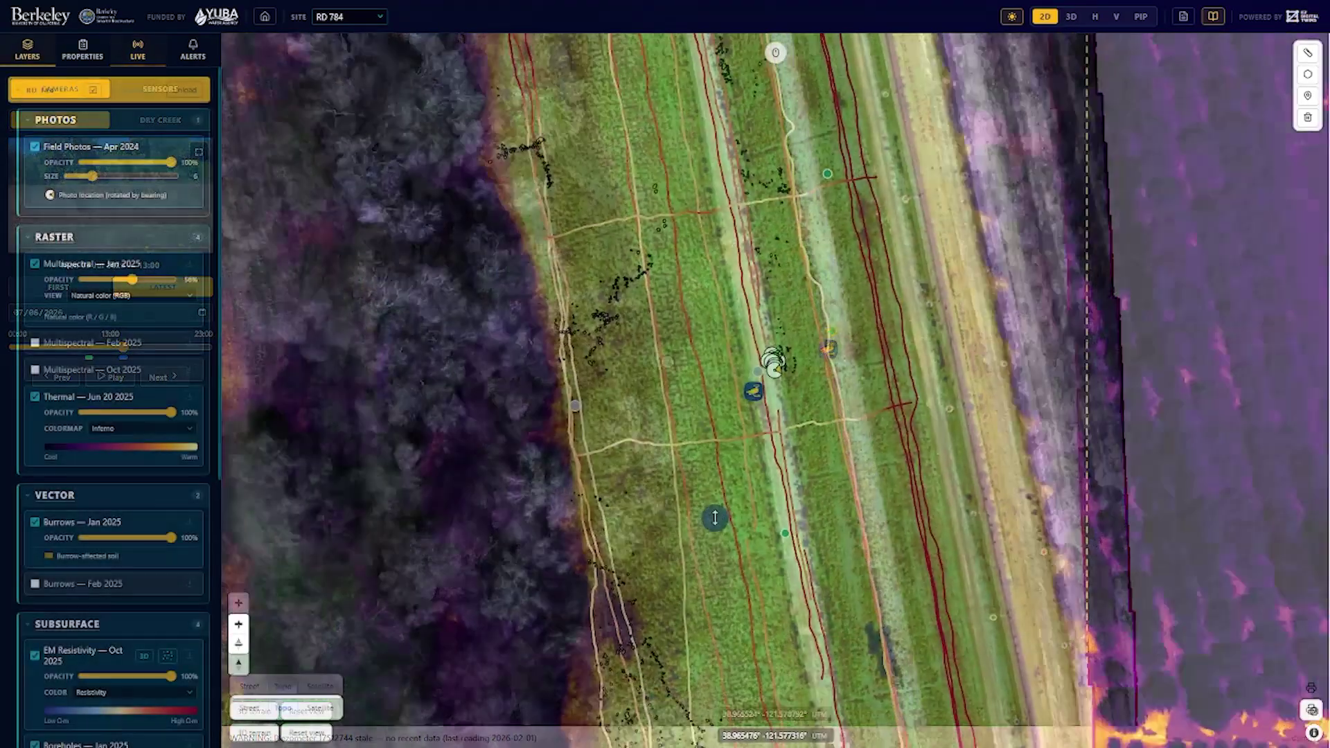
pyautogui.moveTo(716, 517); pyautogui.dragTo(689, 238, button='middle')
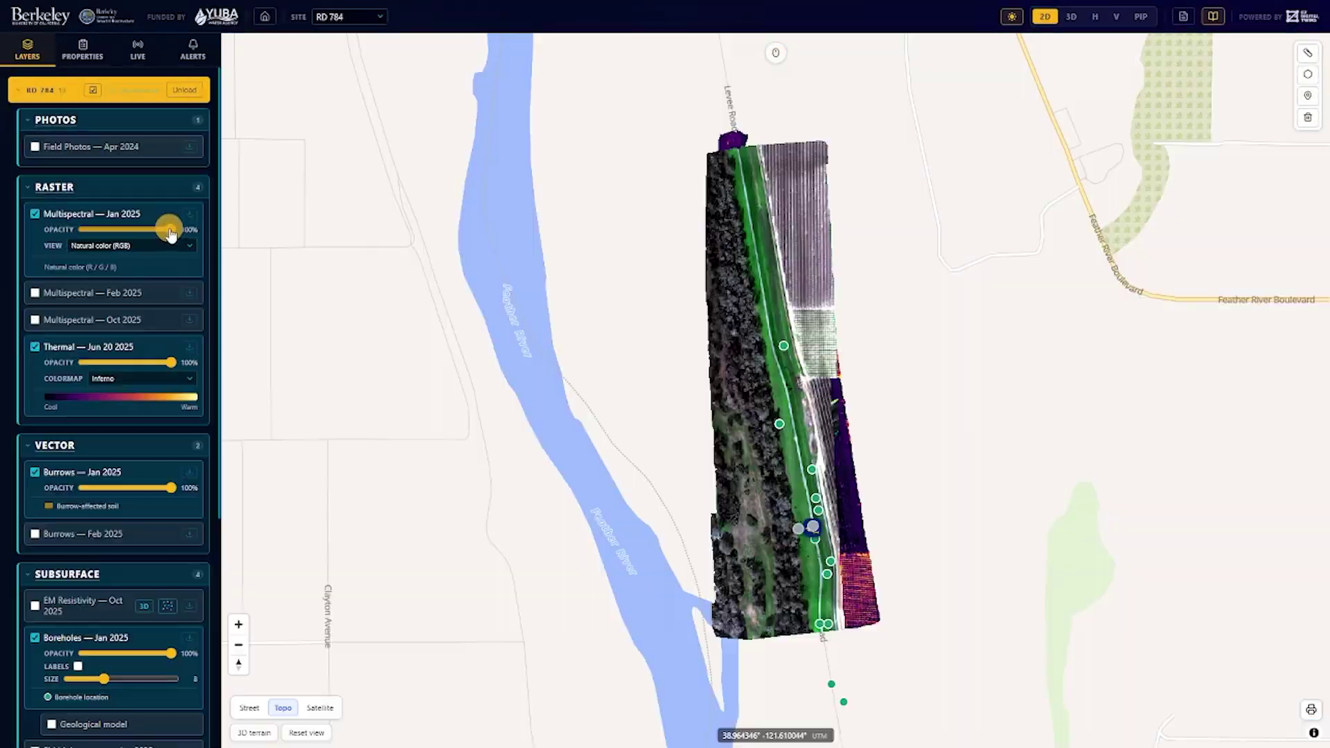
pyautogui.moveTo(171, 233); pyautogui.dragTo(129, 231)
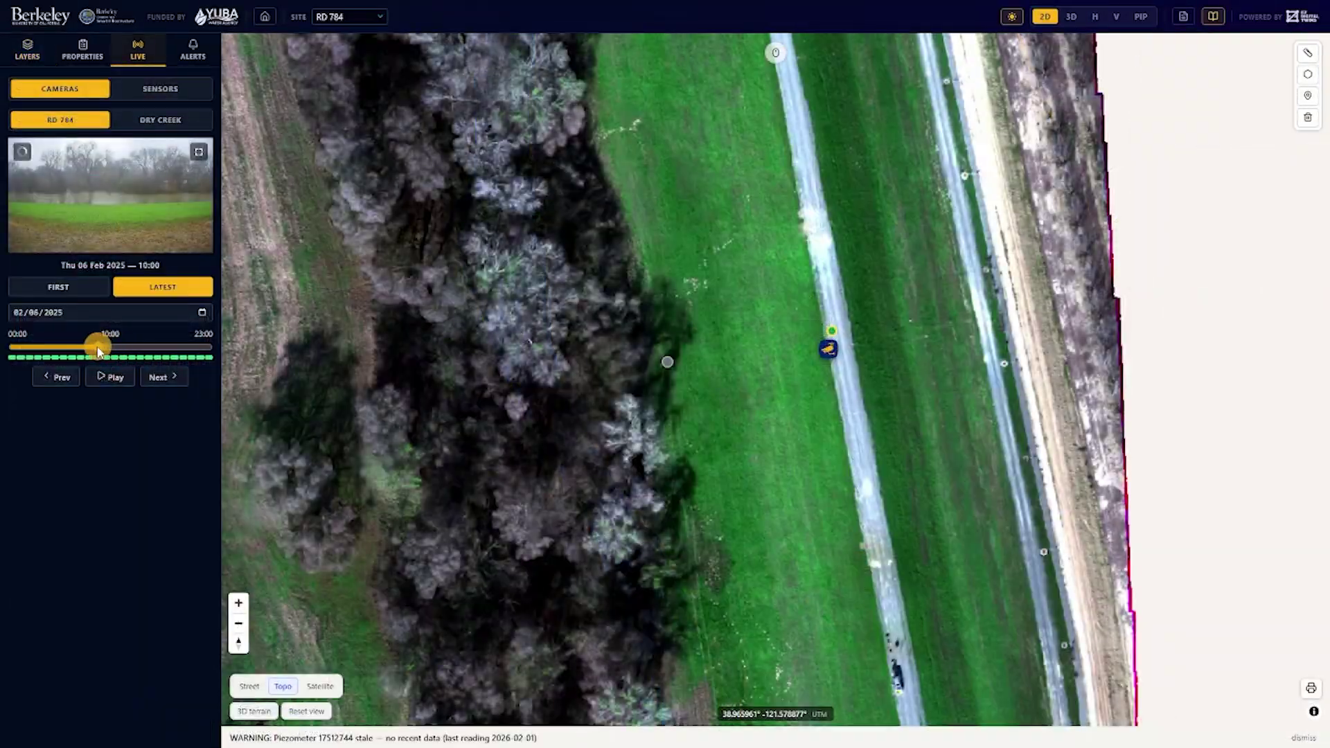
pyautogui.click(99, 350)
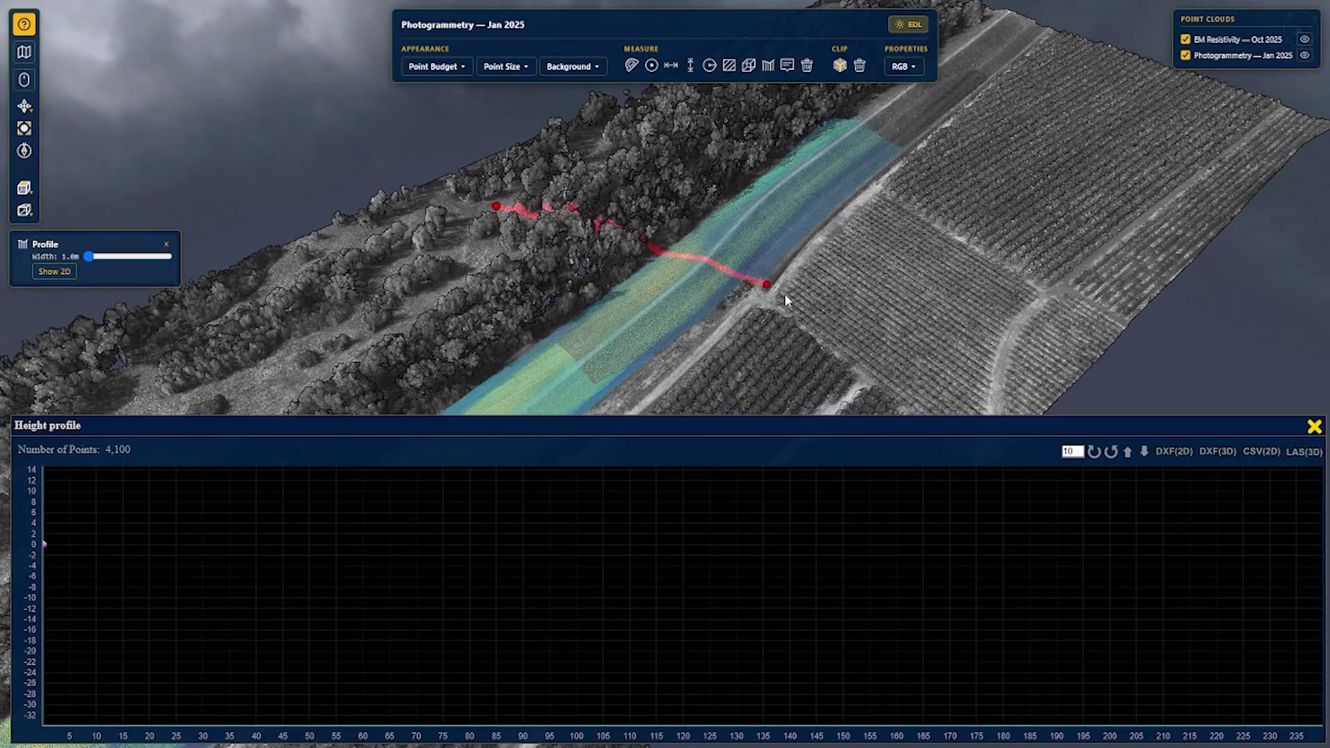
pyautogui.click(998, 372)
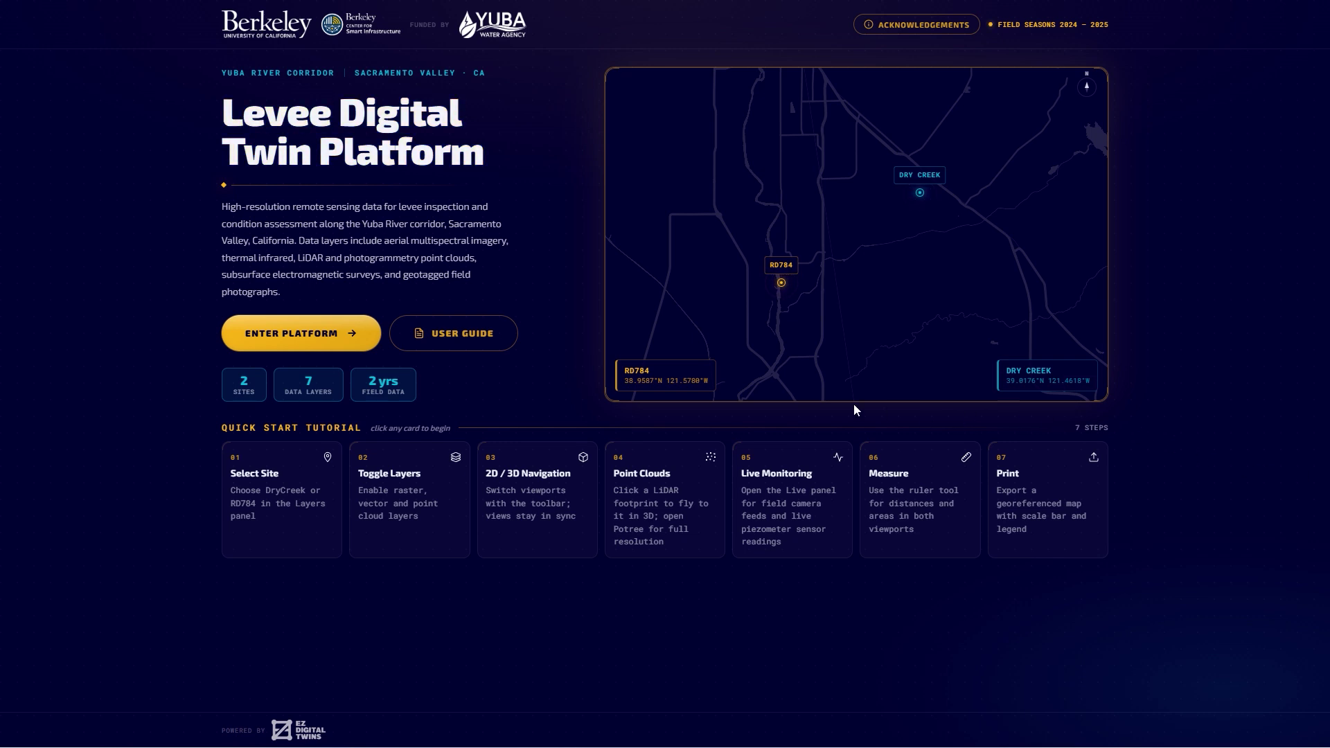
# Open the platform's User Guide and read through its Navigating the Map page
pyautogui.click(461, 333)
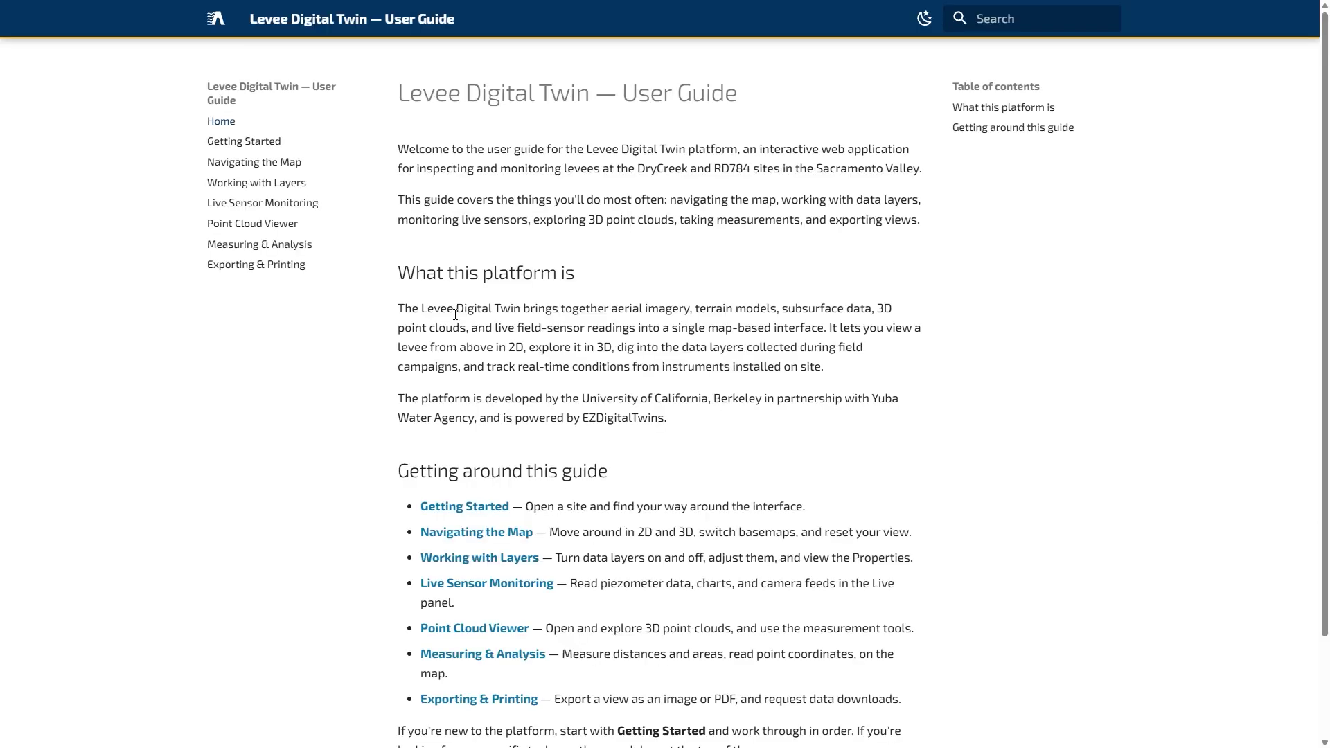
pyautogui.click(305, 167)
pyautogui.scroll(-15, 520, 275)
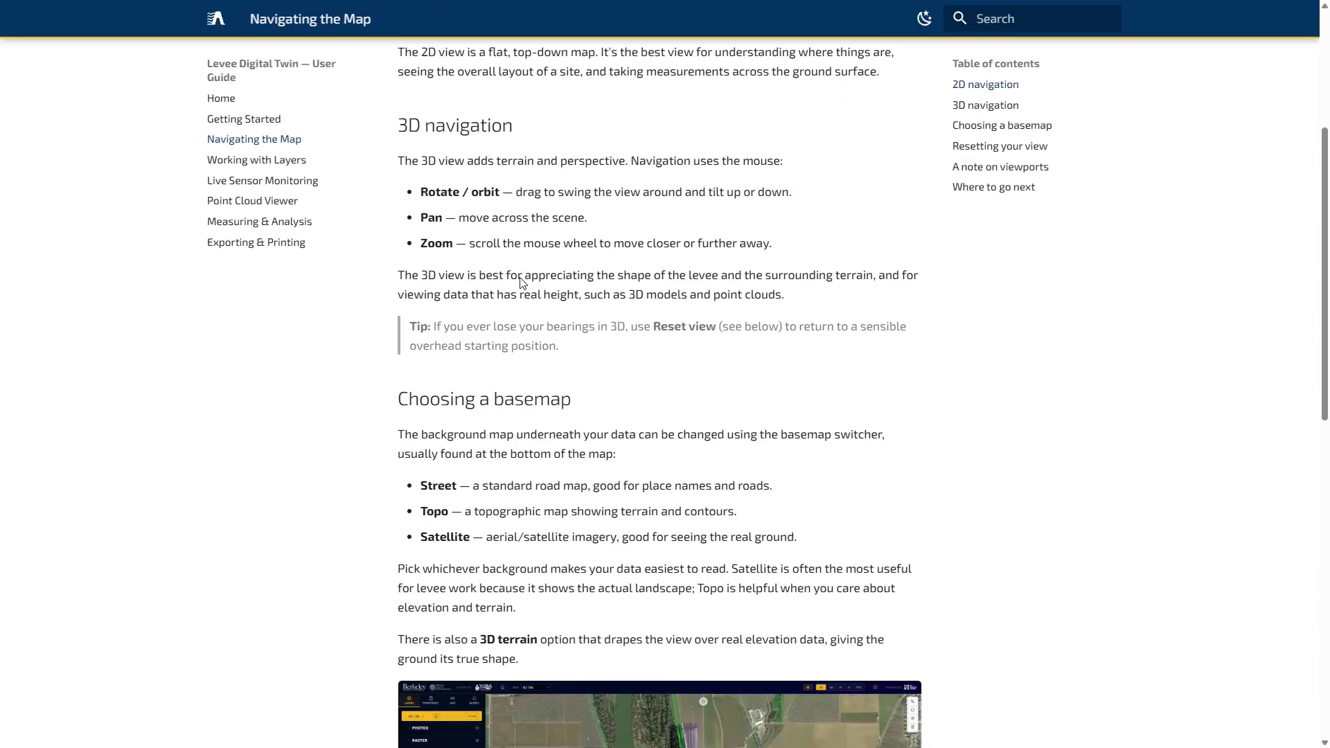
pyautogui.scroll(-2, 520, 275)
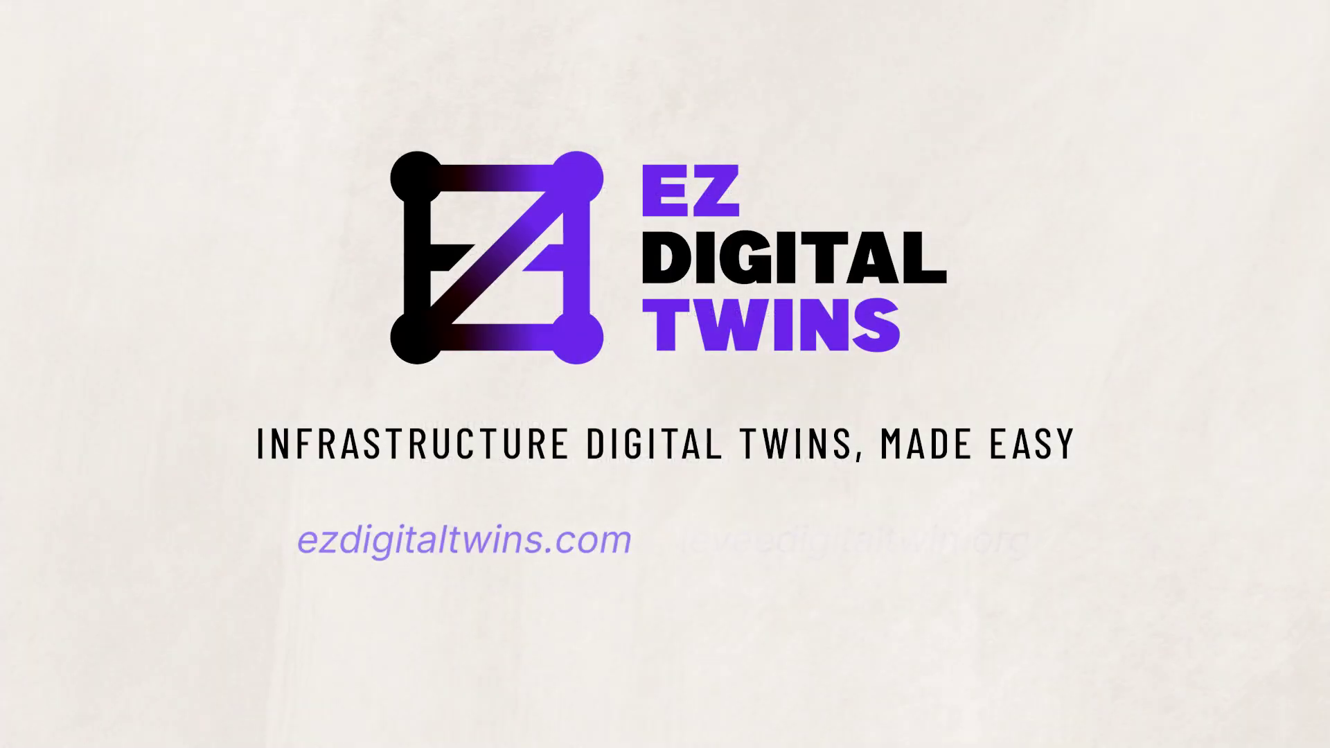